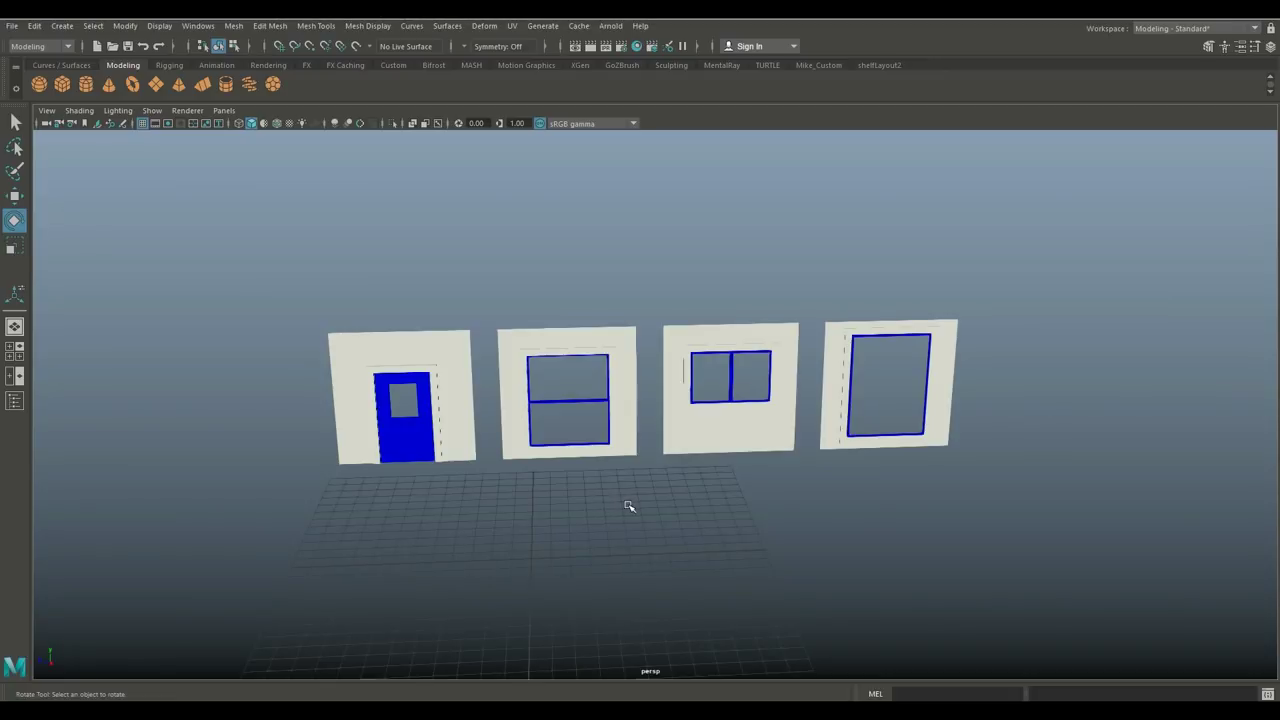
- Orbit around the four panels and test-swing the door open, then undo it
left_click_drag(636, 503, 672, 501, "alt")
middle_click_drag(662, 521, 668, 479, "alt")
scroll(653, 514, "up", 3)
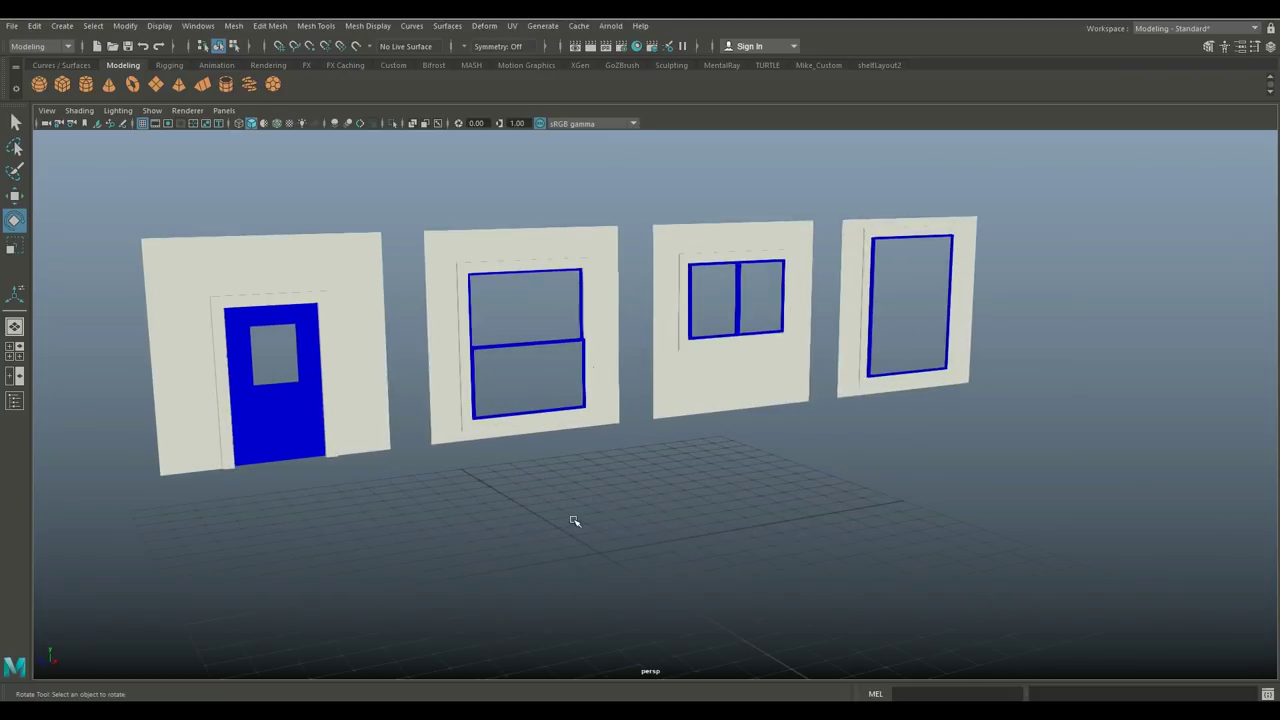
left_click_drag(574, 517, 597, 542, "alt")
left_click(359, 437)
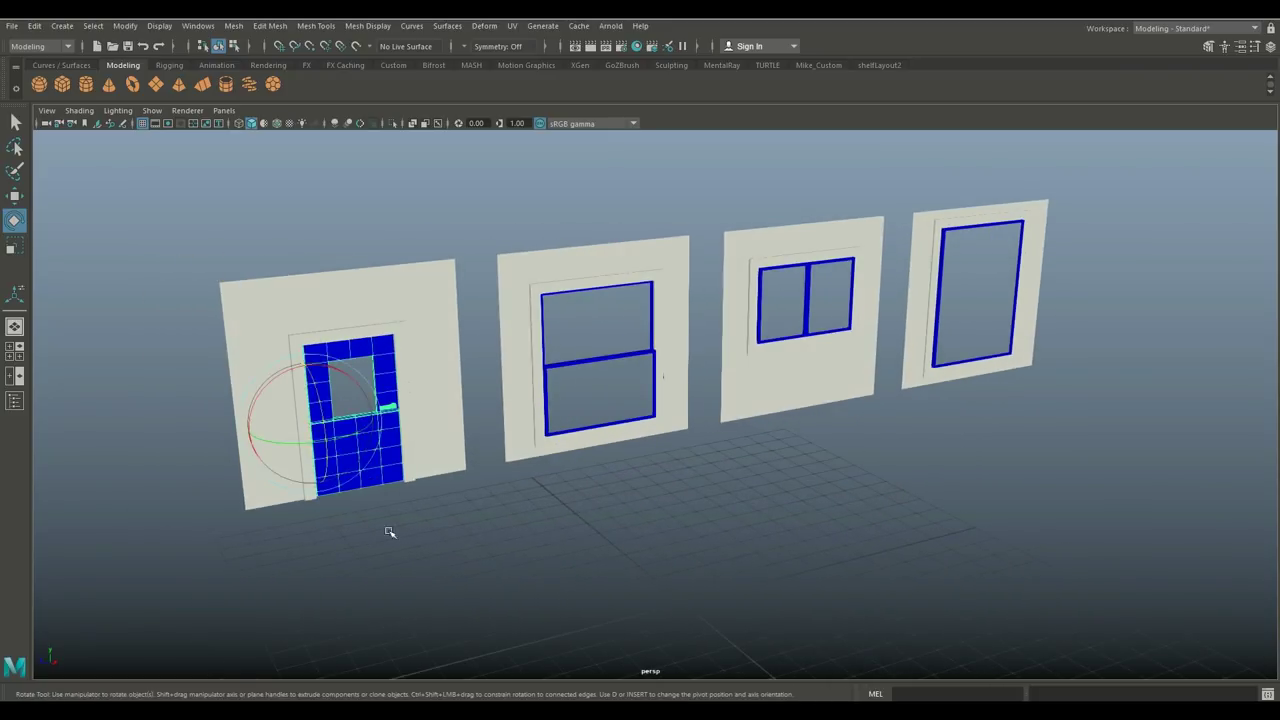
left_click_drag(389, 531, 380, 546, "alt")
left_click_drag(332, 457, 398, 469)
key("ctrl+z")
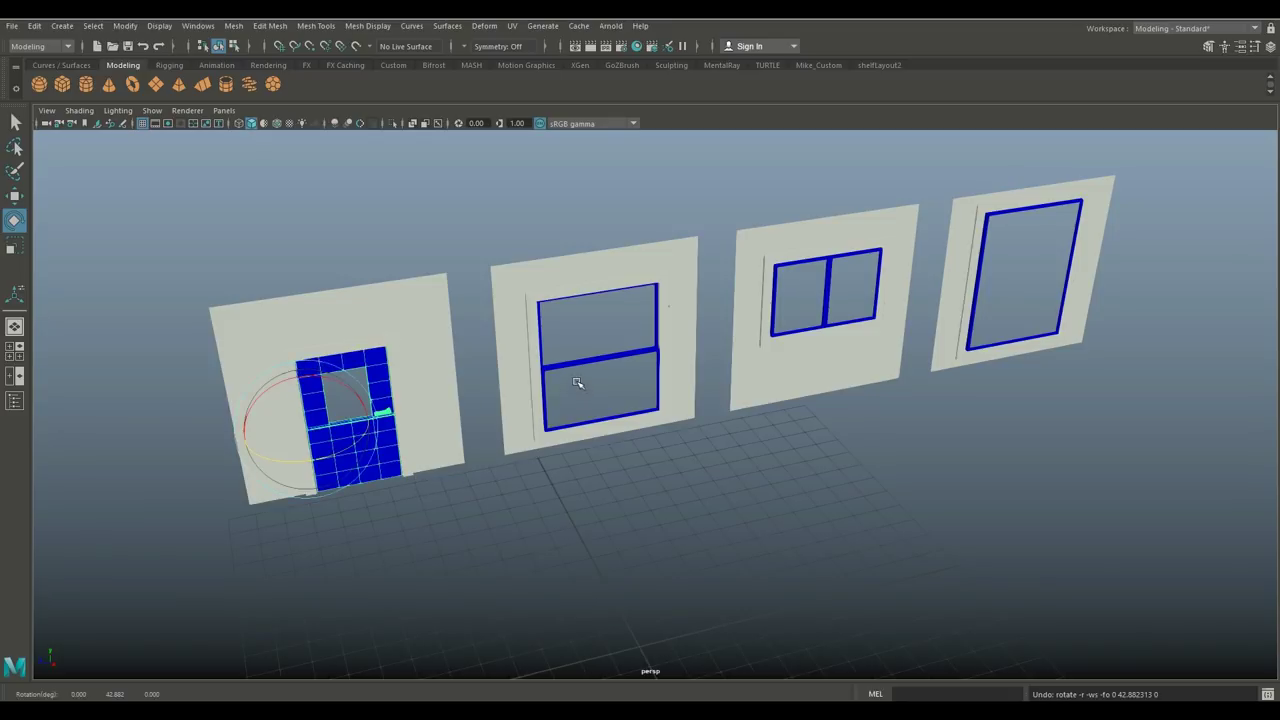
- Test-slide the second window's lower sash, undo, and swing the third window's right pane open about 90°
left_click(590, 384)
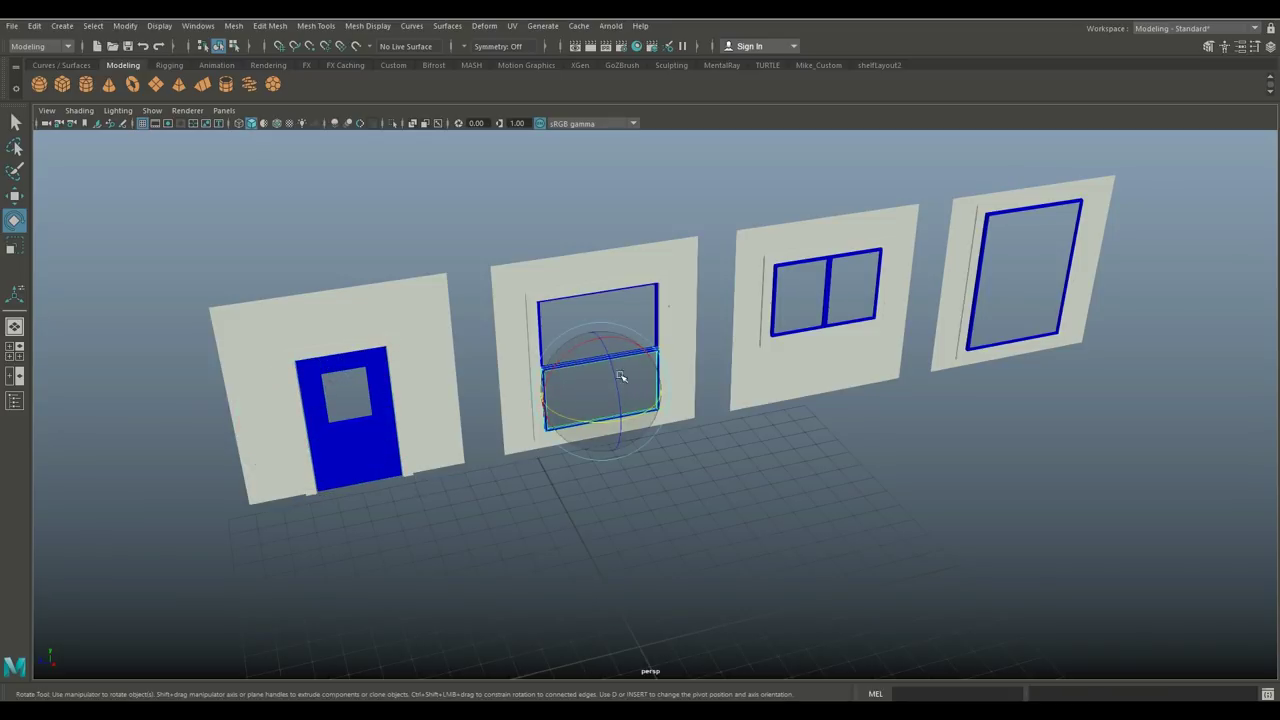
key("w")
left_click_drag(600, 331, 614, 292)
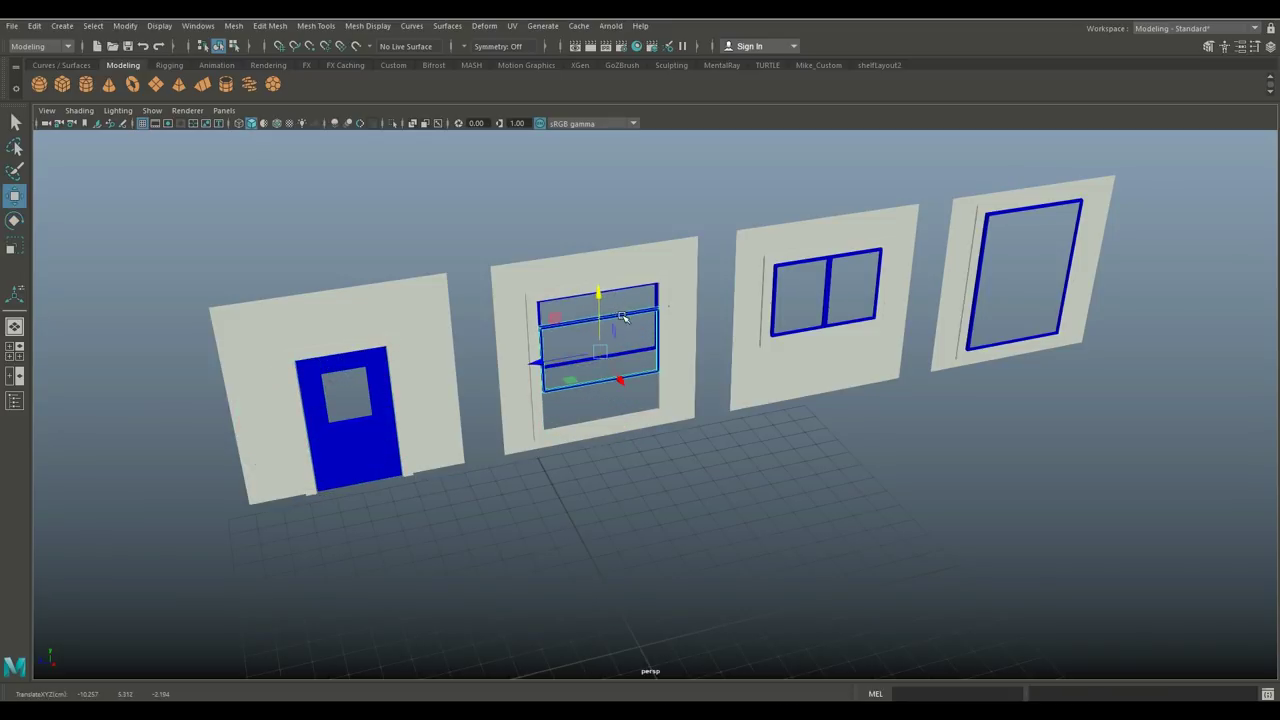
key("ctrl+z")
left_click(833, 307)
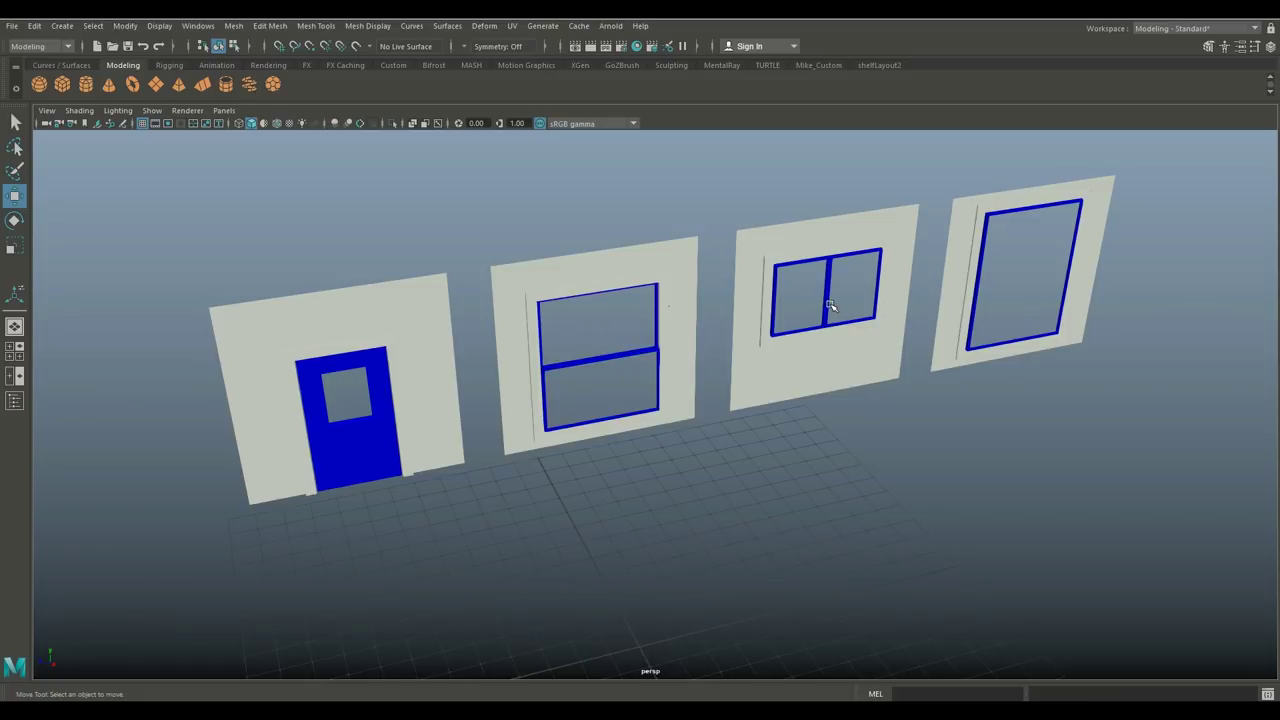
key("e")
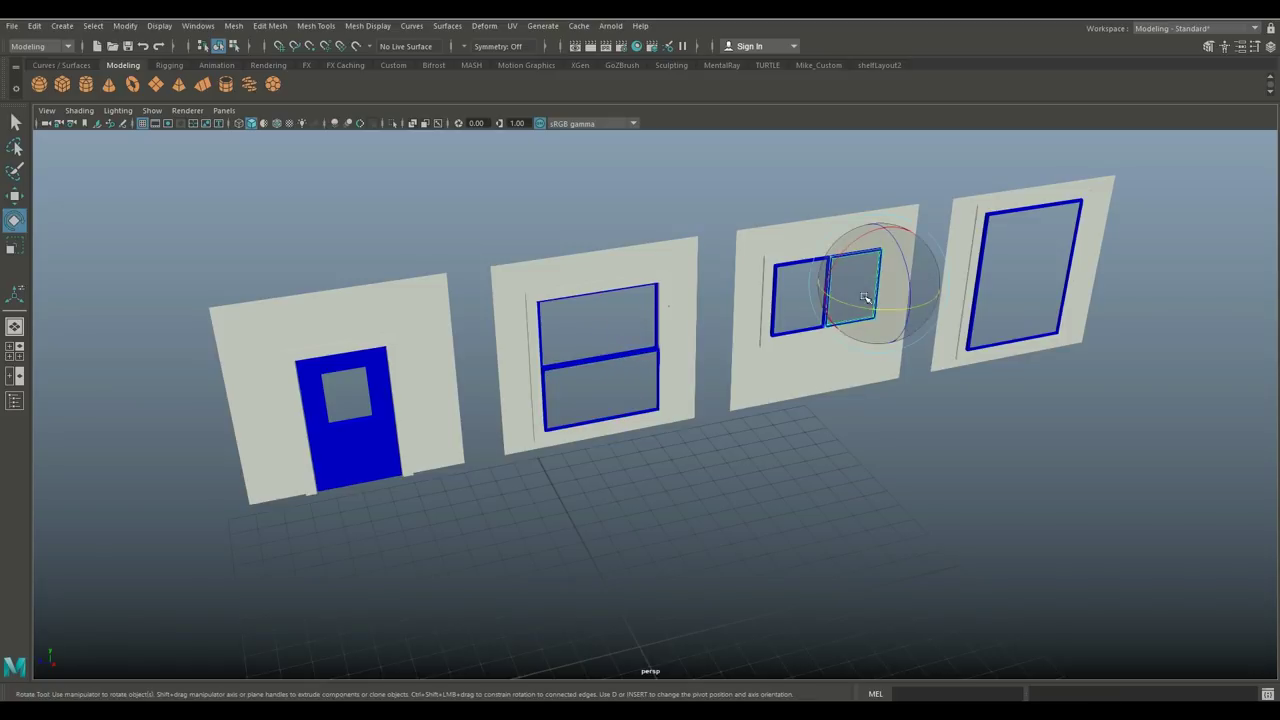
left_click_drag(859, 305, 797, 334)
left_click(813, 328)
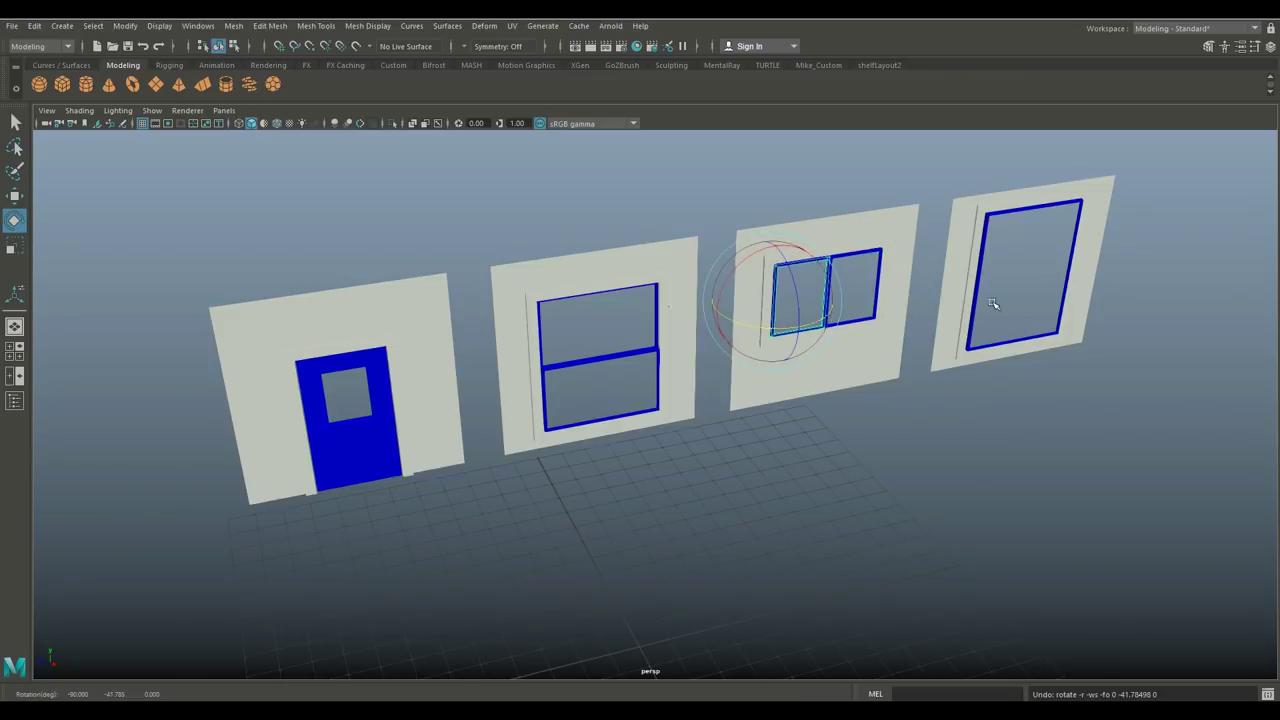
- Test-tilt the fourth window's frame, undo it, and recentre the view on the walls
left_click(979, 289)
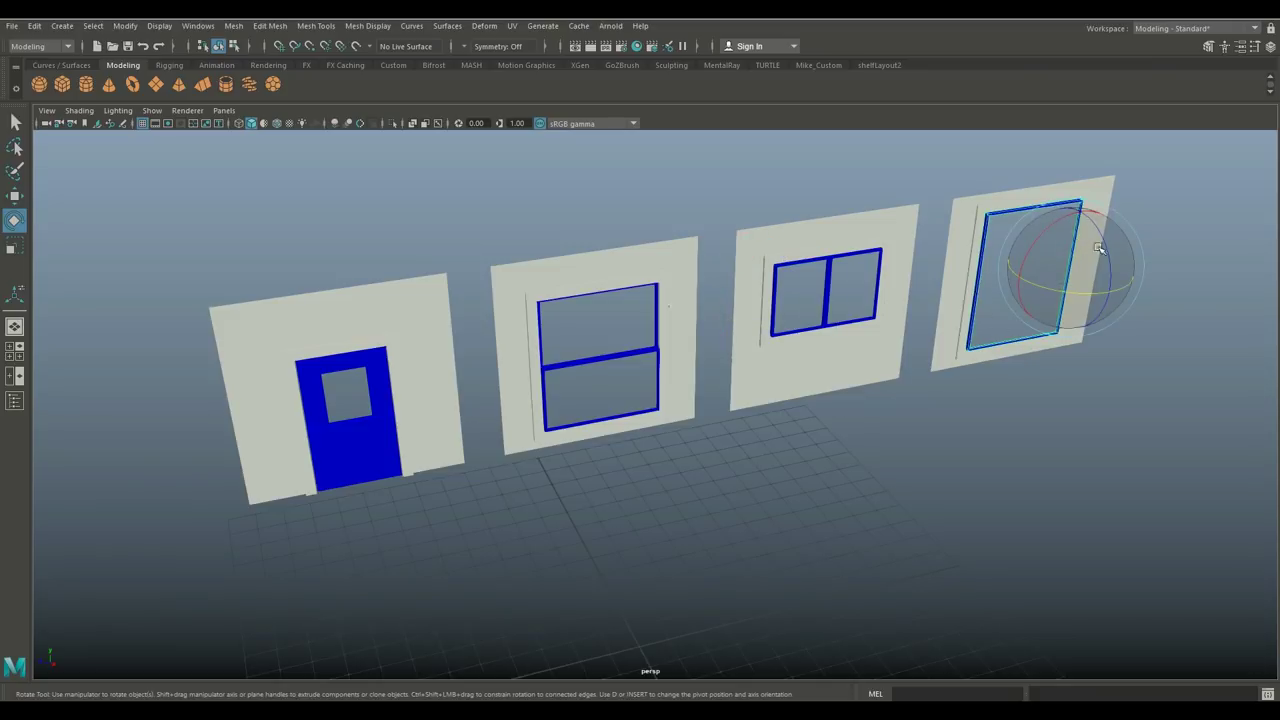
left_click_drag(1107, 265, 1053, 313)
key("ctrl+z")
scroll(768, 489, "up", 2)
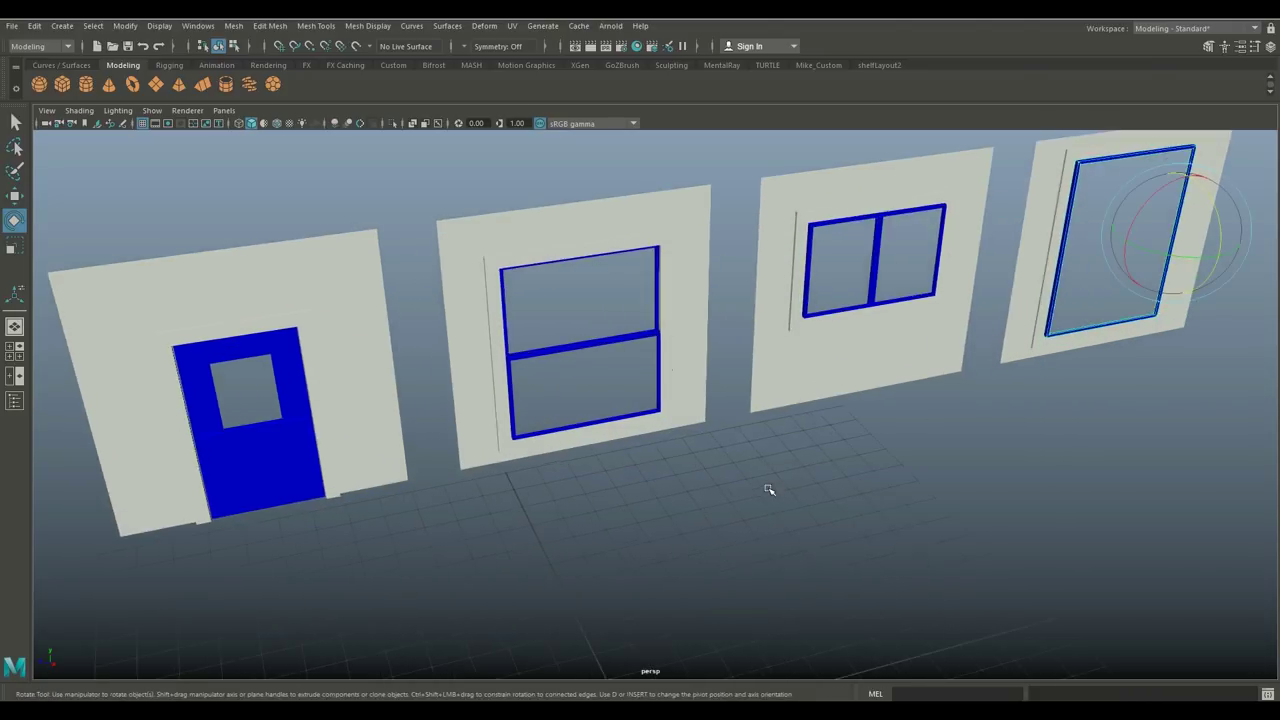
right_click_drag(675, 541, 551, 551, "alt")
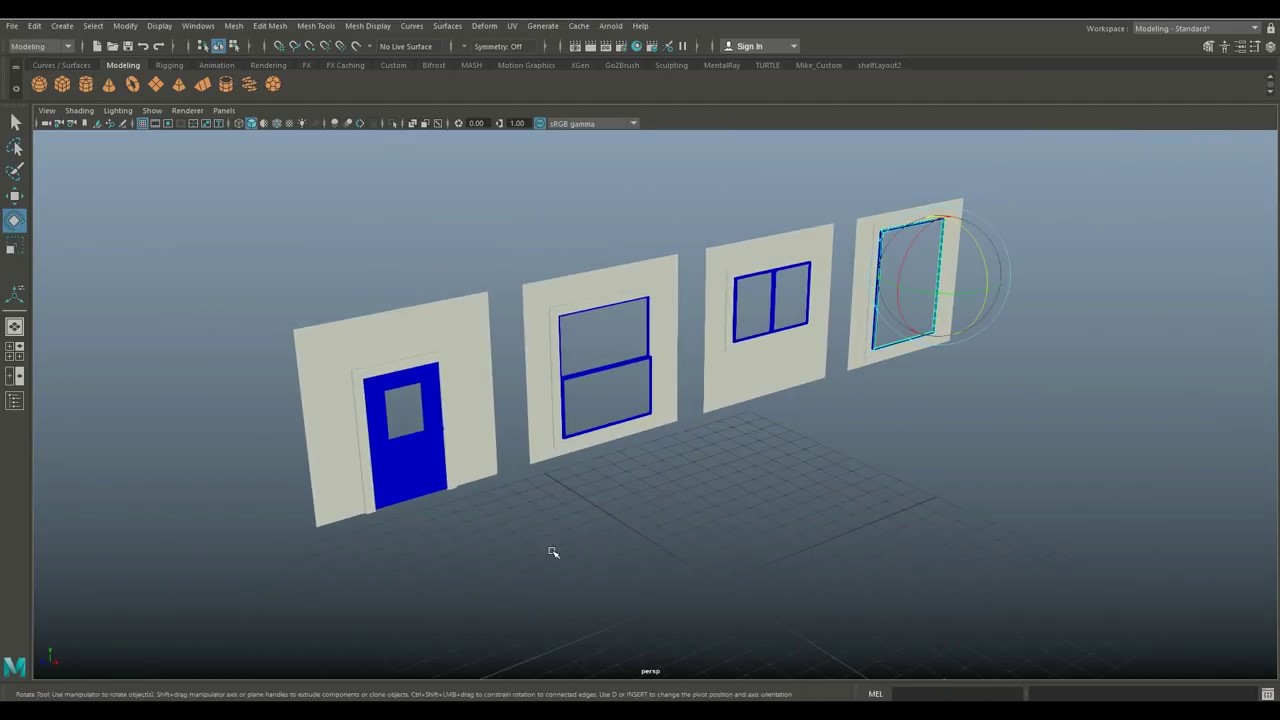
middle_click_drag(551, 551, 641, 505, "alt")
scroll(630, 508, "up", 4)
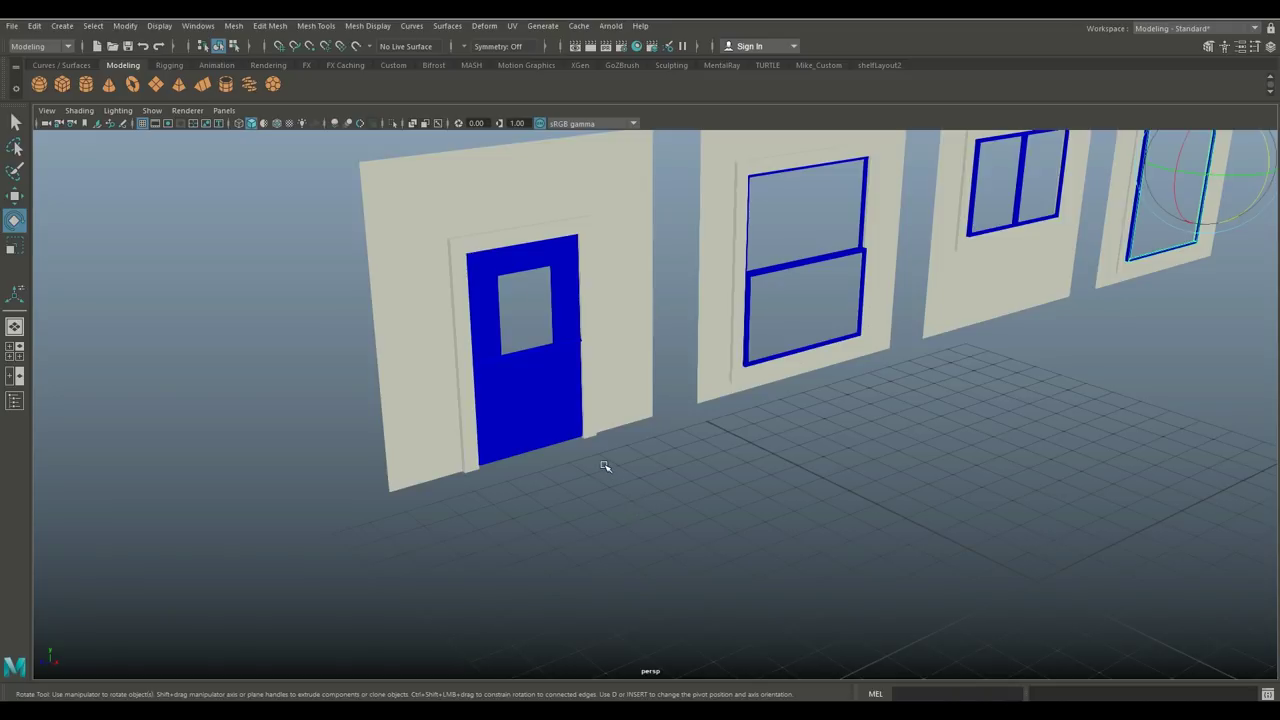
scroll(605, 466, "up", 2)
scroll(611, 471, "down", 2)
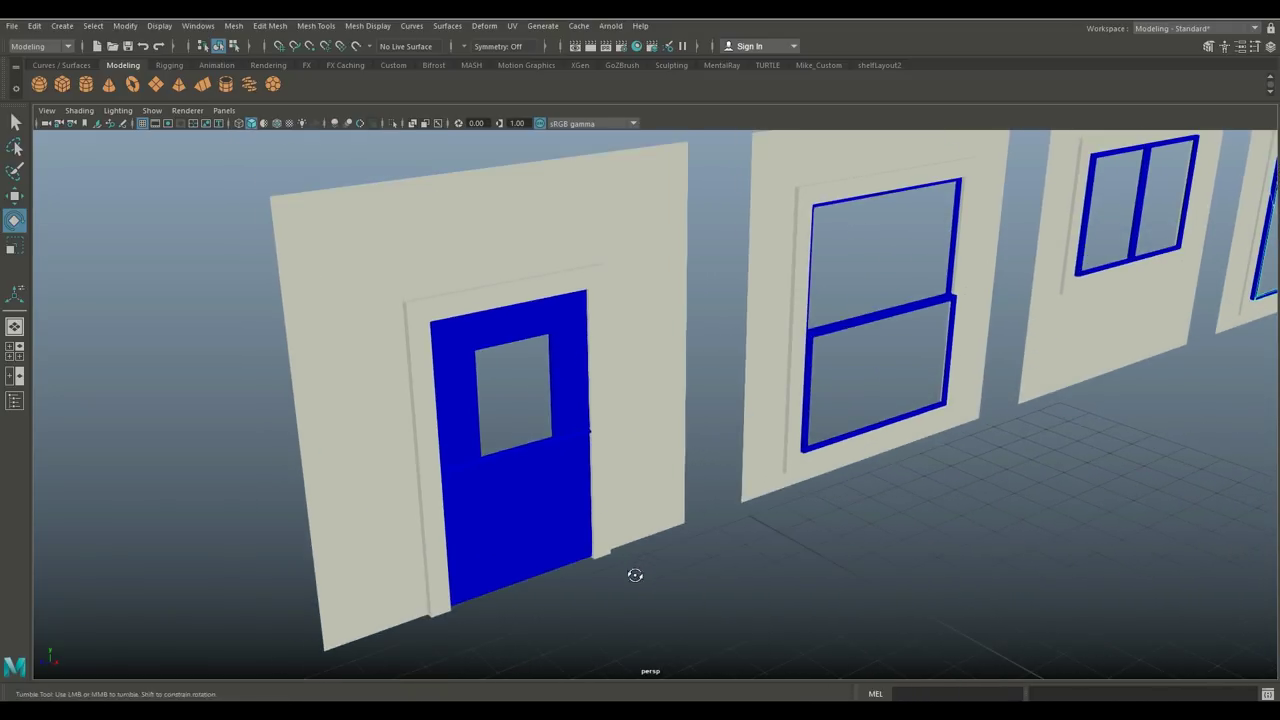
left_click_drag(634, 574, 766, 551, "alt")
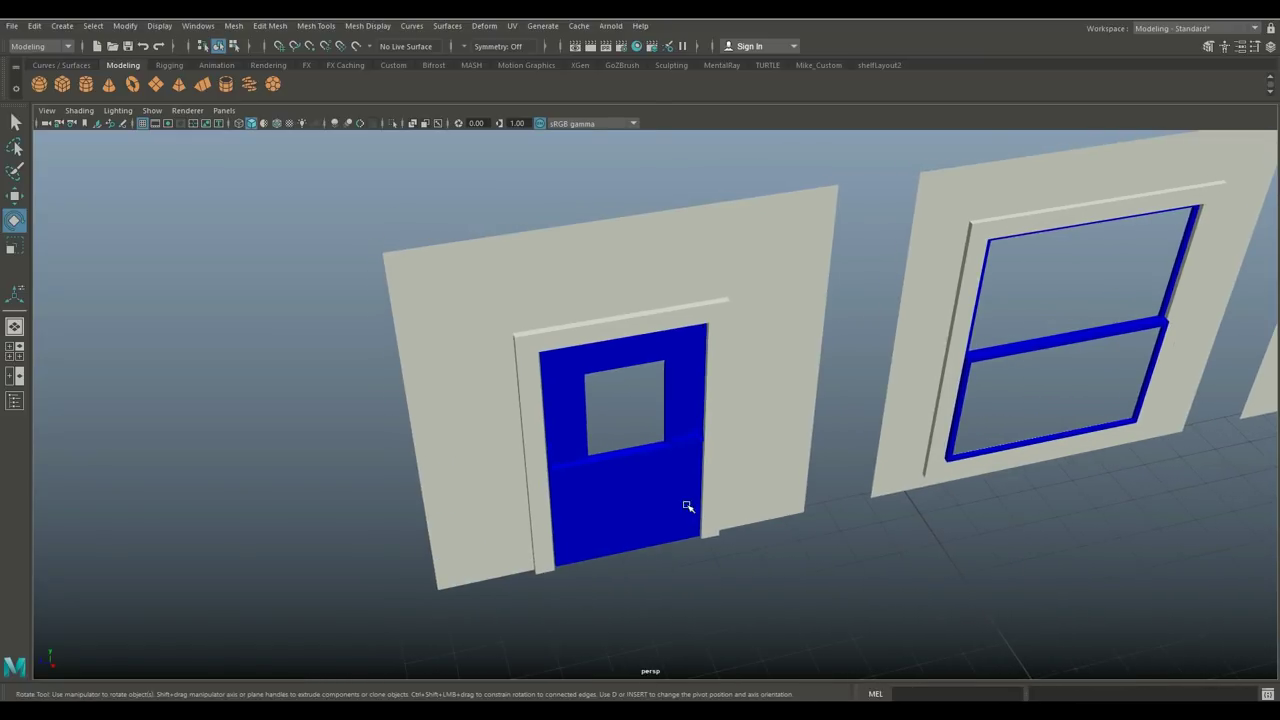
- Test-swing the door both ways about its hinge, undo, and deselect it
double_click(661, 468)
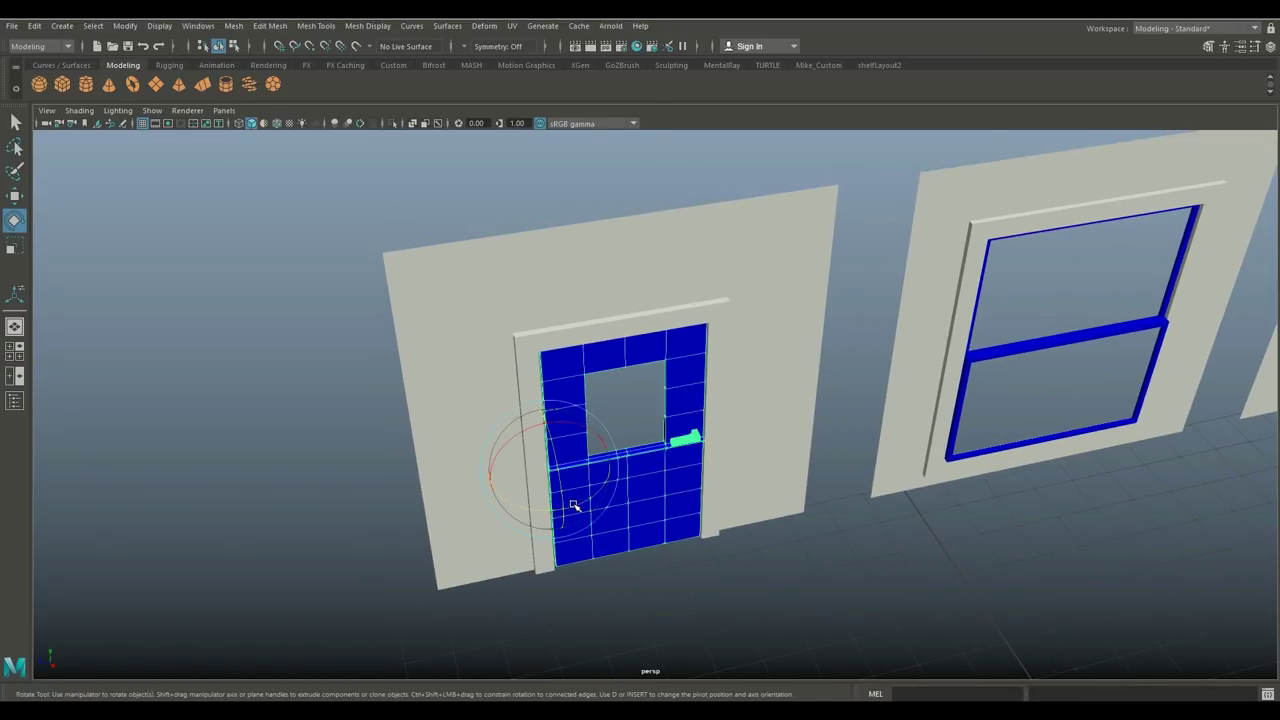
left_click_drag(574, 506, 575, 543)
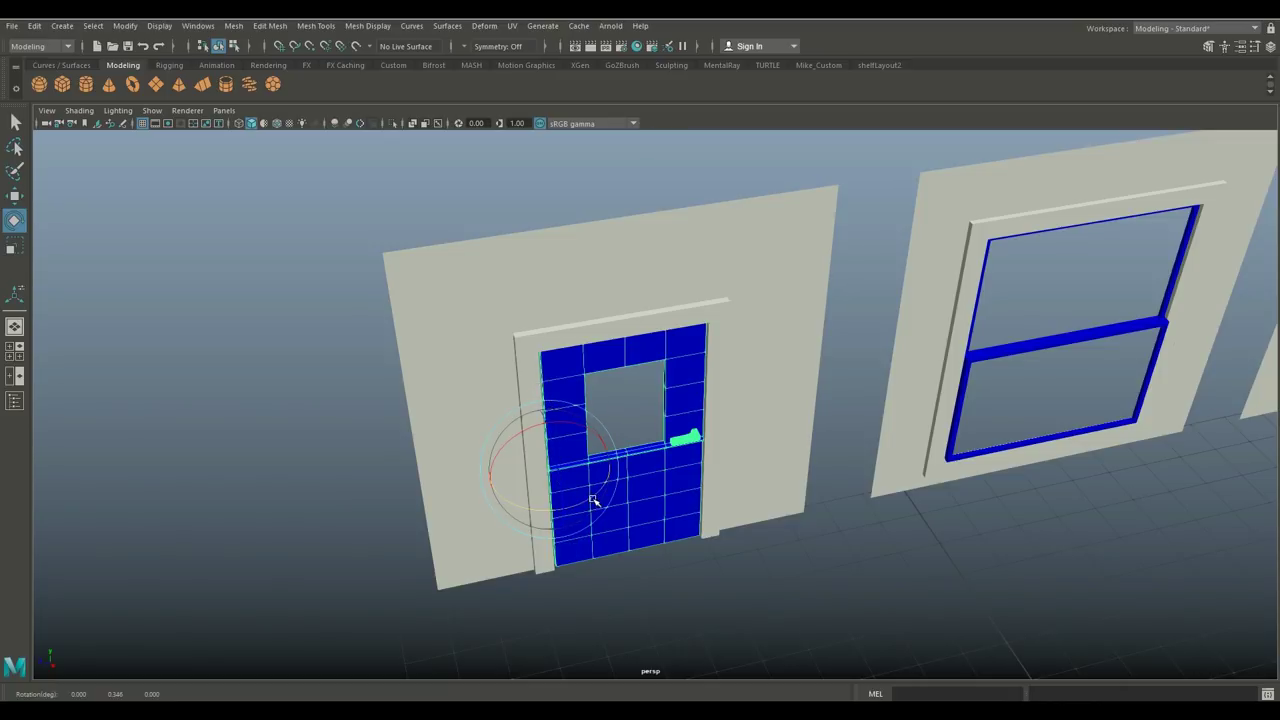
left_click_drag(594, 500, 628, 474)
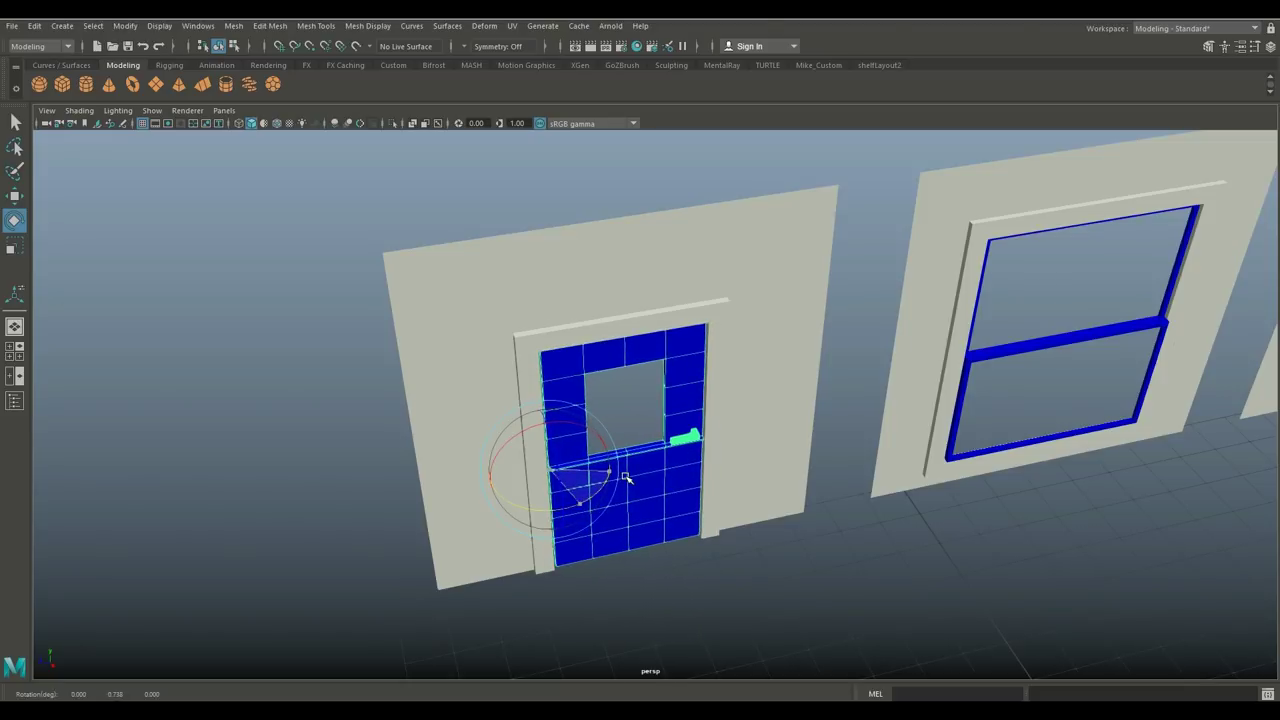
key("ctrl+z")
key("ctrl+z")
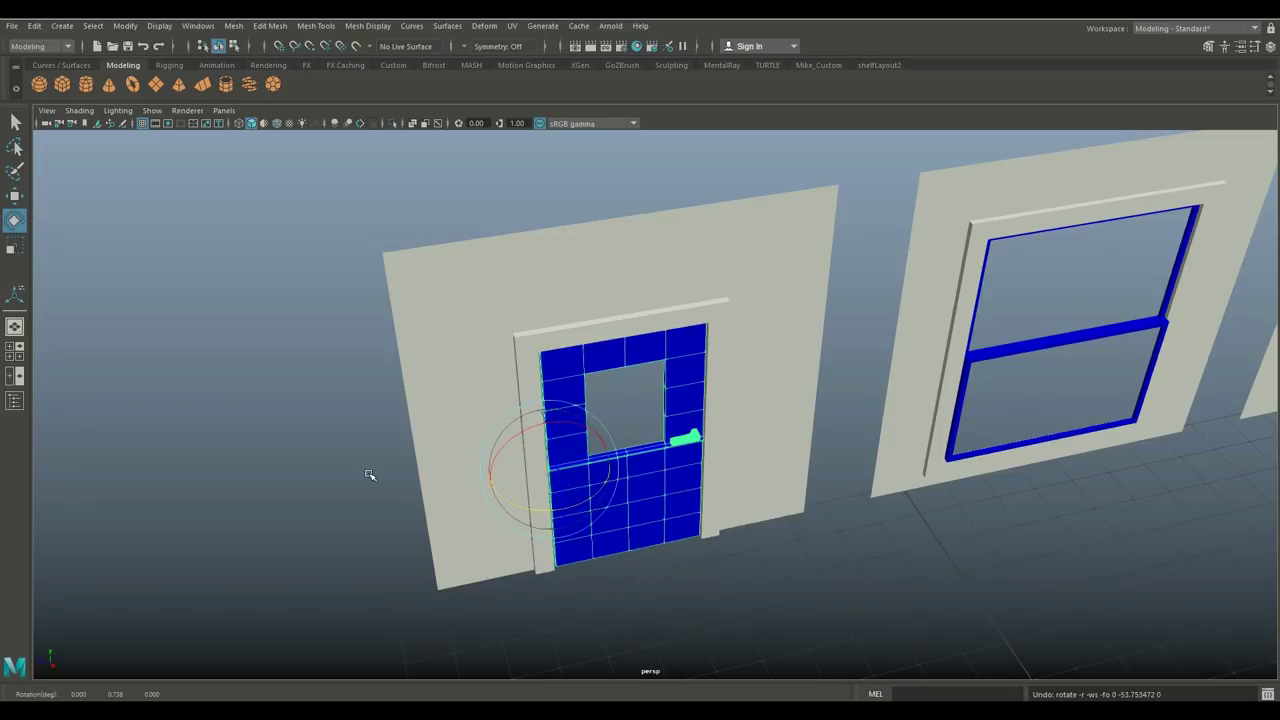
left_click(306, 402)
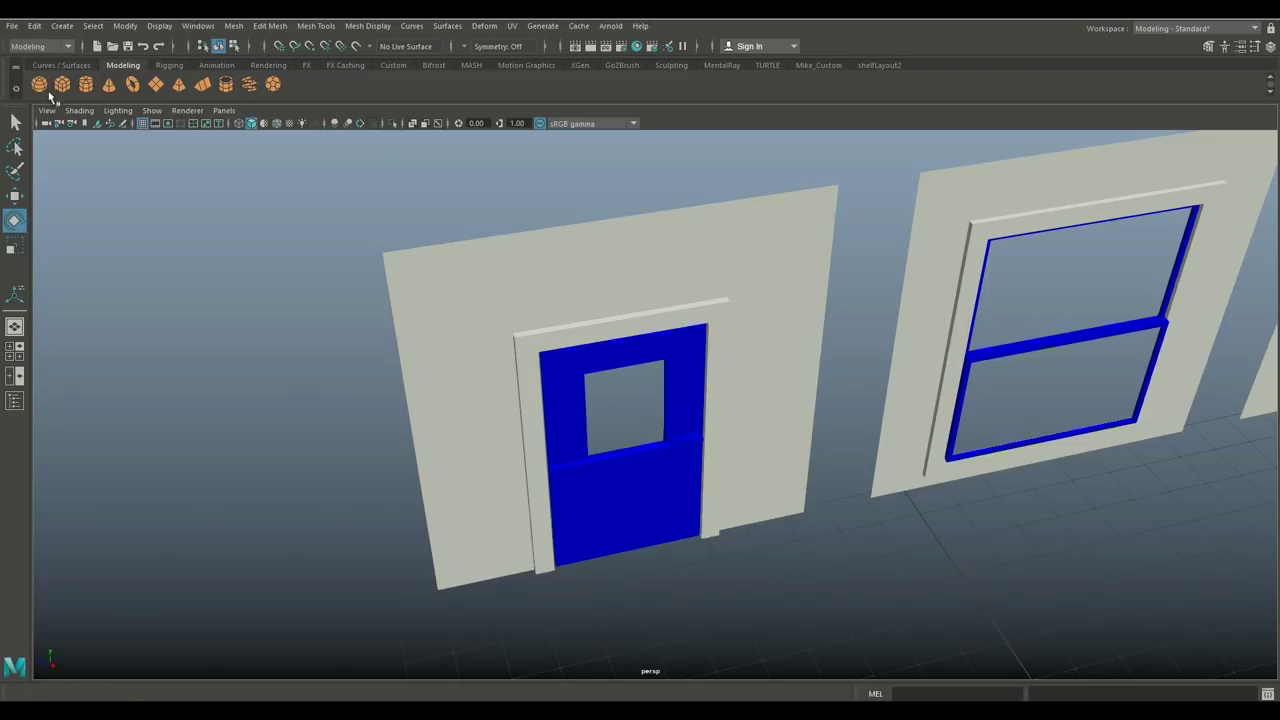
- Create a polygon cylinder and move it onto the ground beside the door
left_click(88, 87)
scroll(784, 540, "down", 5)
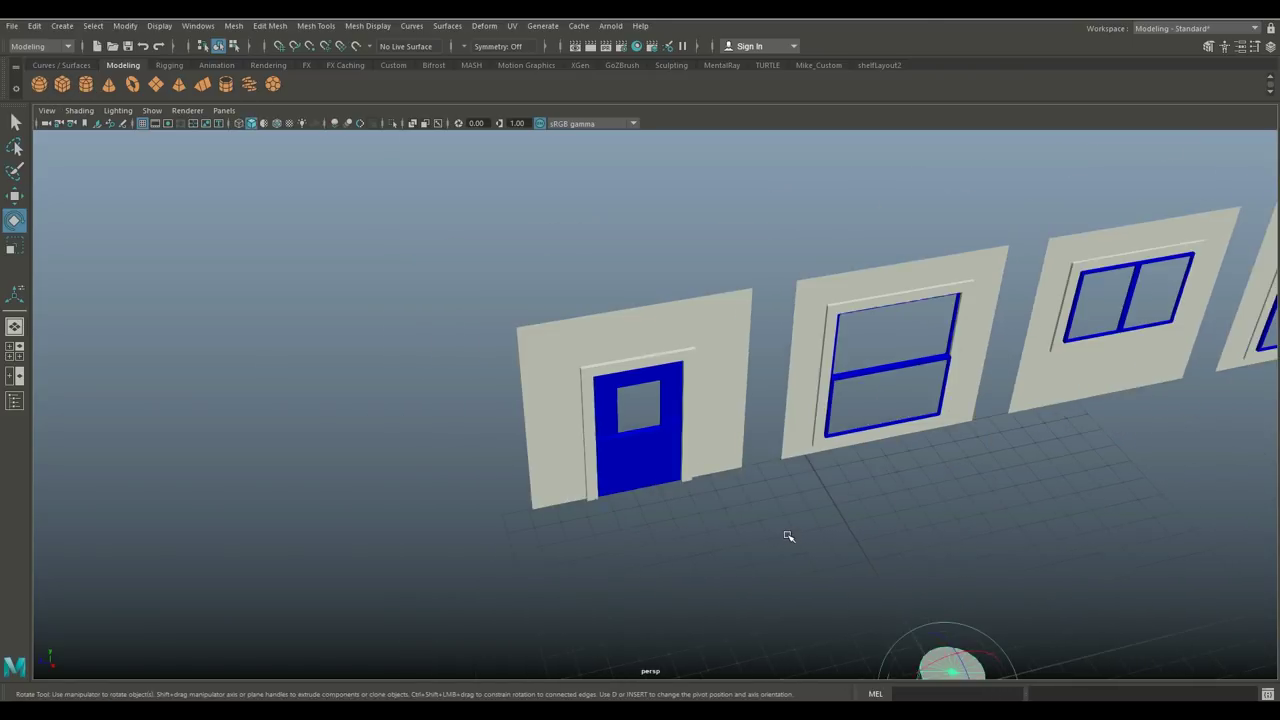
key("w")
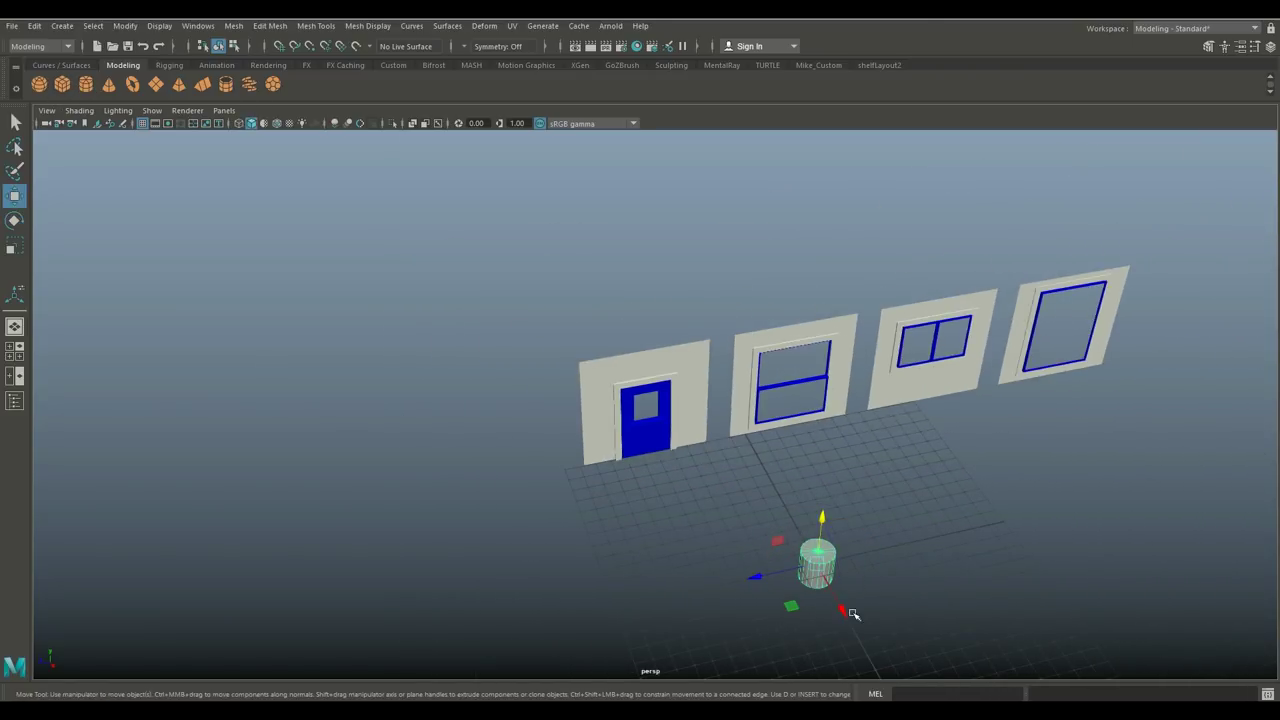
left_click_drag(841, 607, 772, 482)
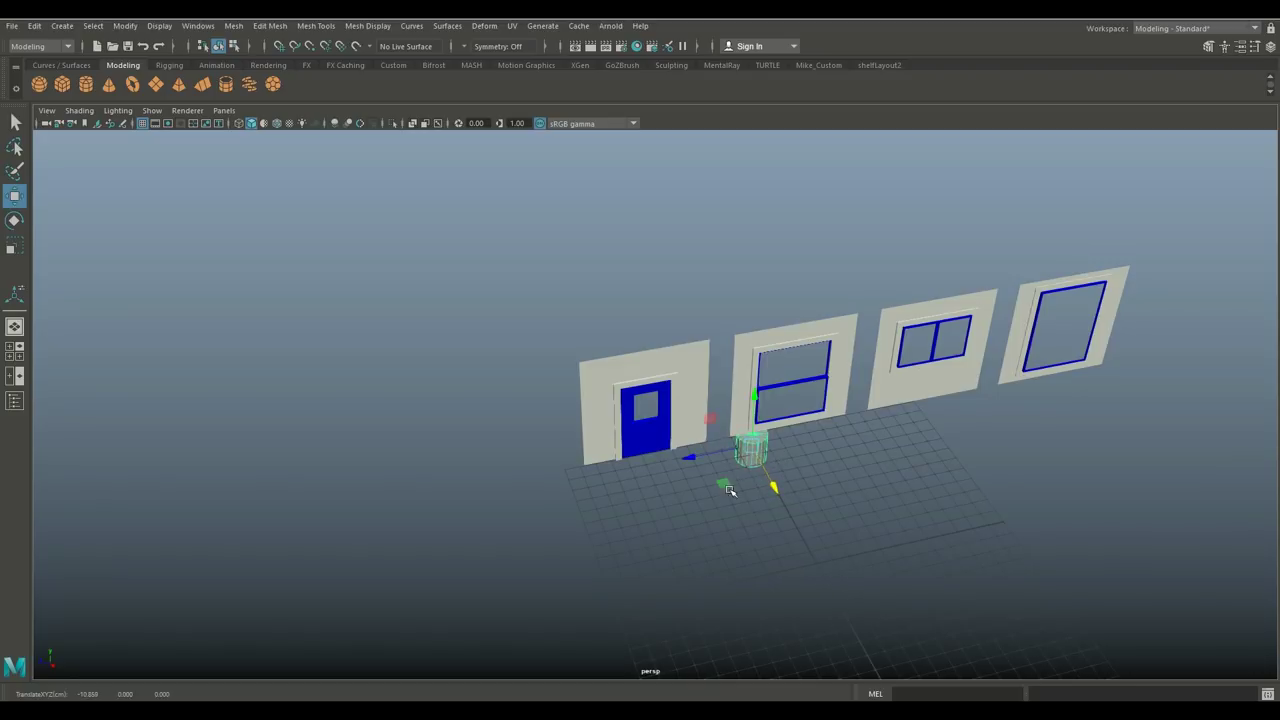
key("r")
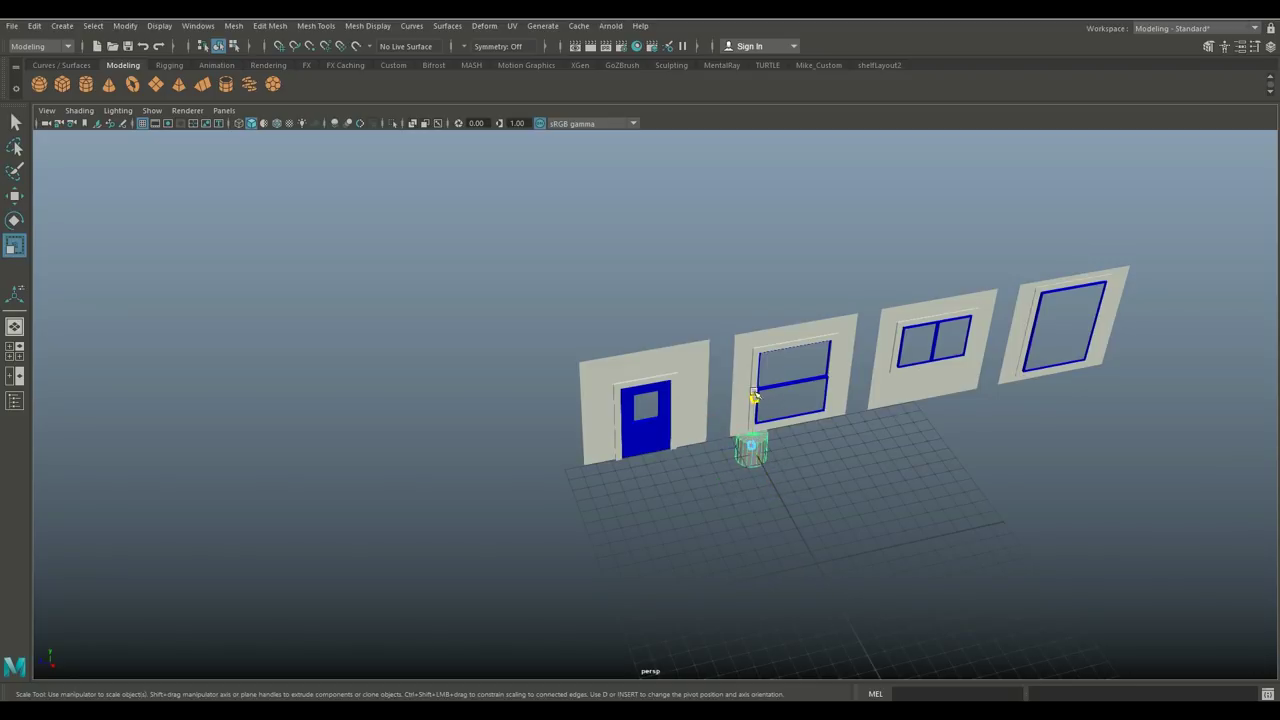
left_click_drag(754, 397, 760, 289)
key("ctrl+z")
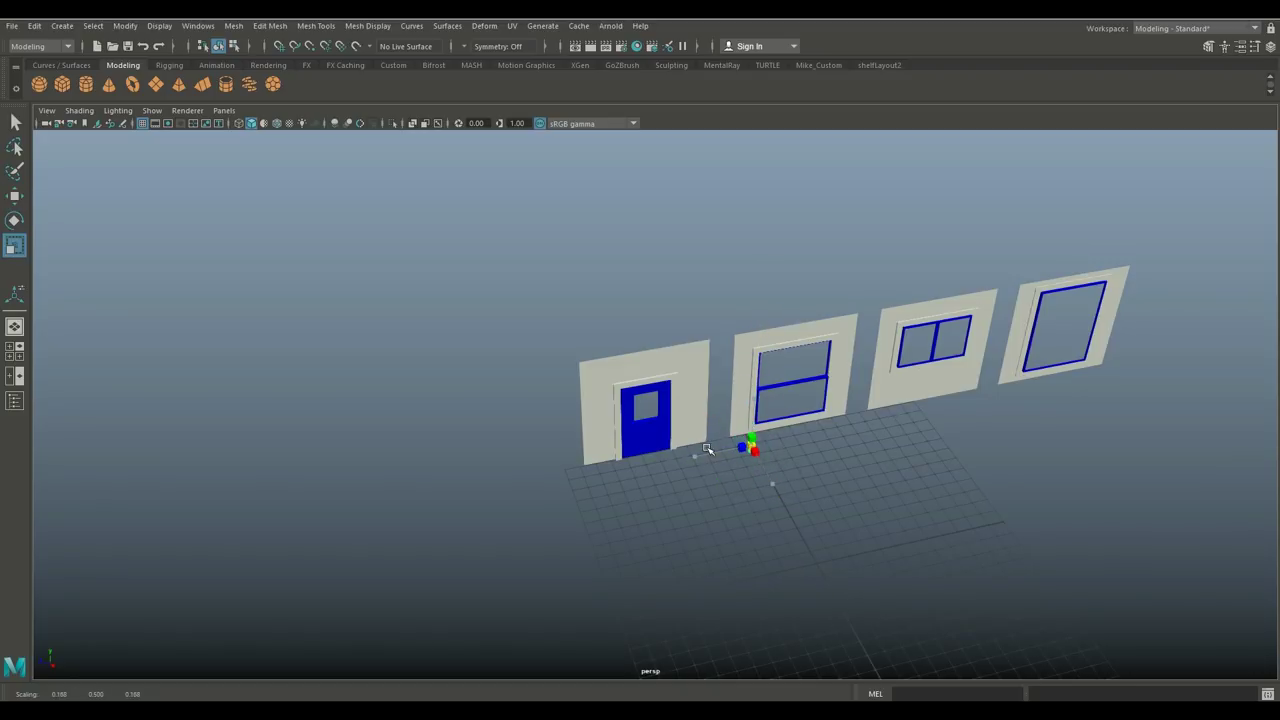
key("w")
left_click_drag(691, 460, 347, 496)
- In the maximized top view, frame the cylinder and move it beside the door's edge
key("space")
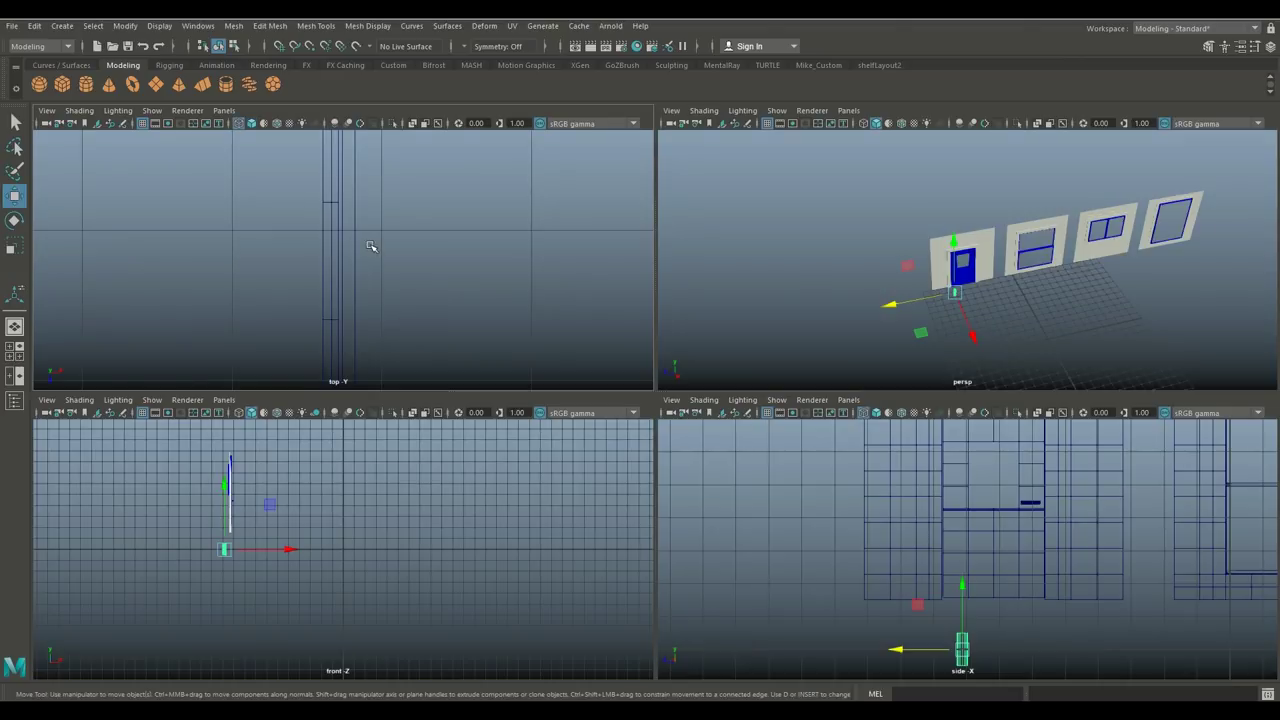
key("space")
key("f")
scroll(647, 523, "up", 8)
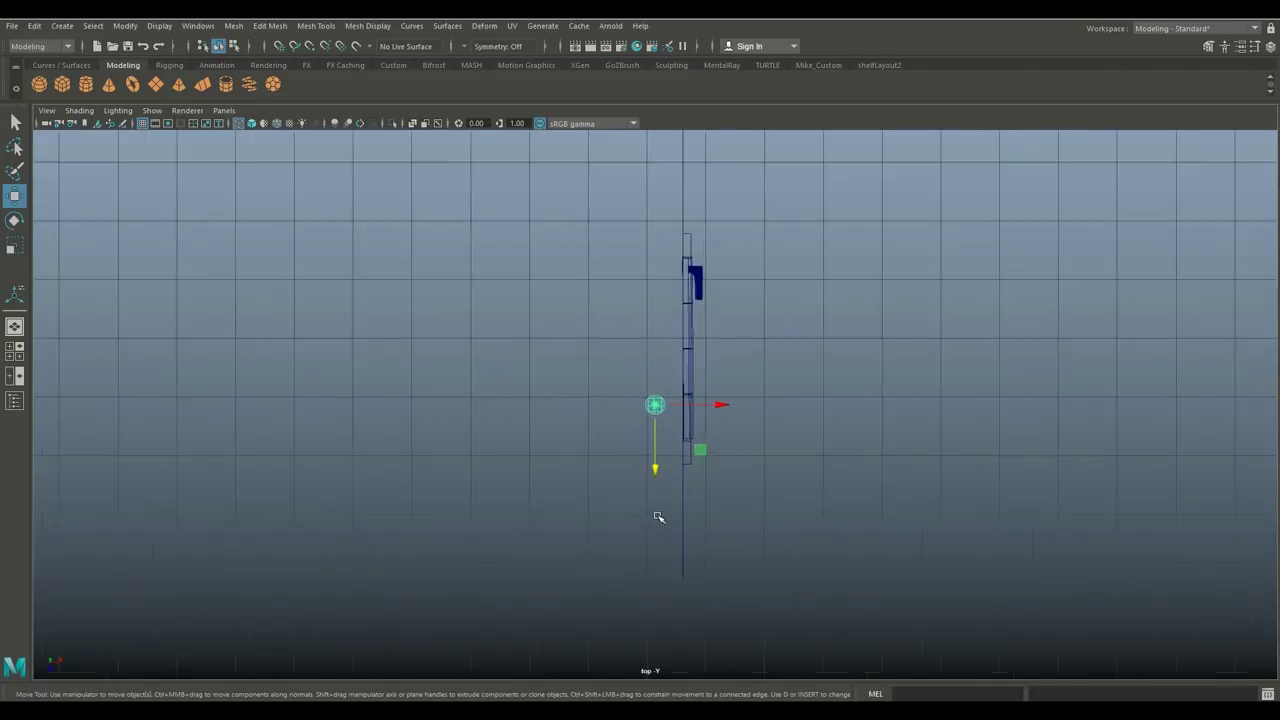
scroll(572, 396, "up", 4)
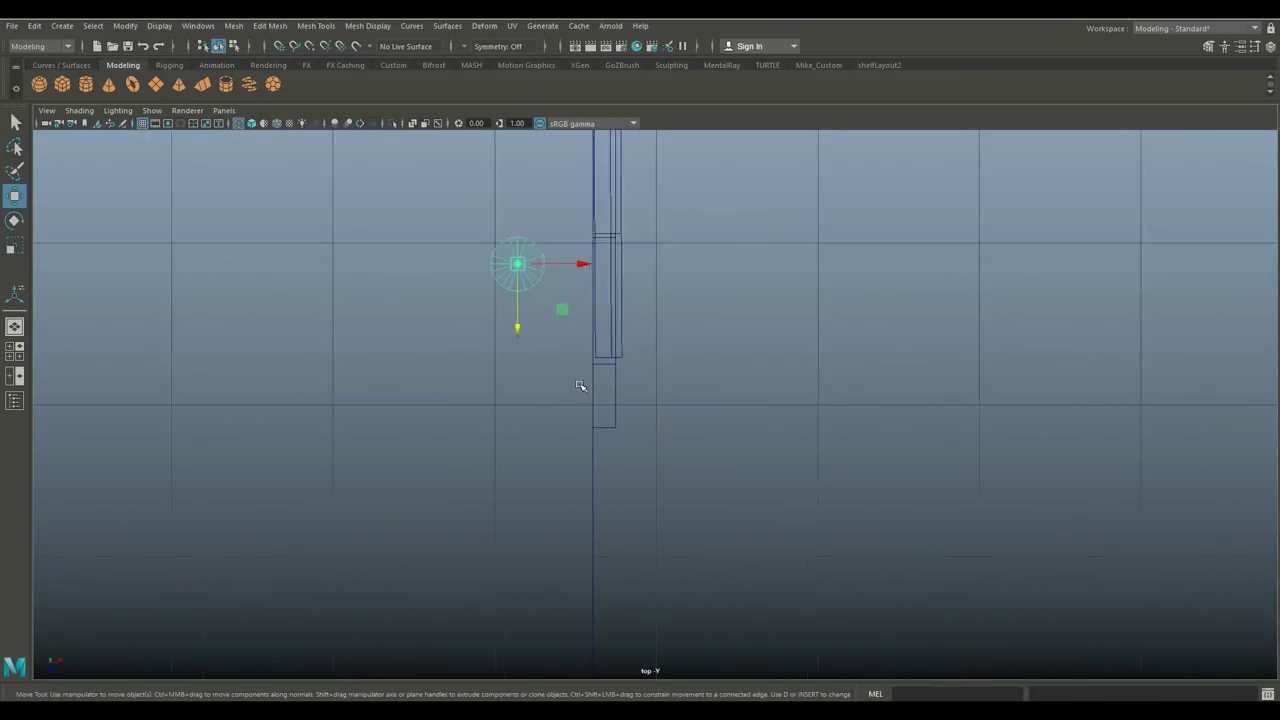
left_click_drag(548, 380, 673, 498)
key("f")
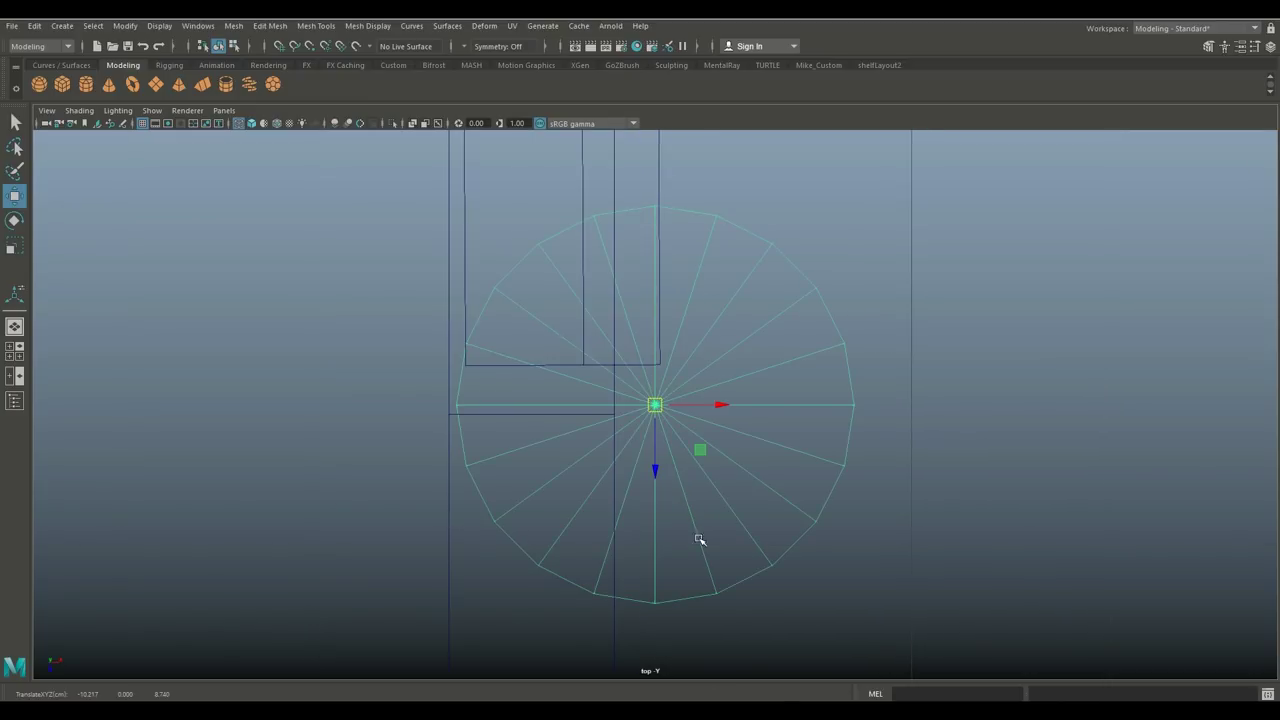
- Shrink the cylinder further, nudge it onto the door's hinge corner, then maximize the side view
key("r")
left_click_drag(658, 408, 117, 493)
key("w")
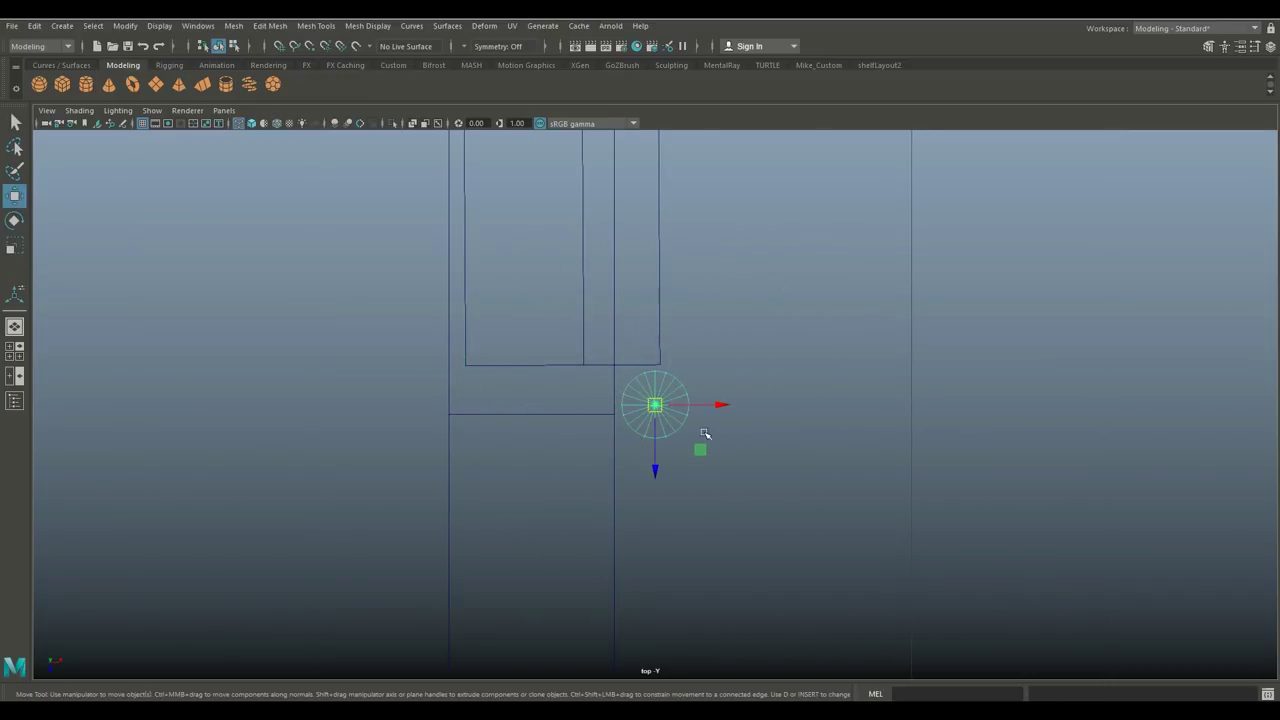
left_click_drag(719, 411, 717, 406)
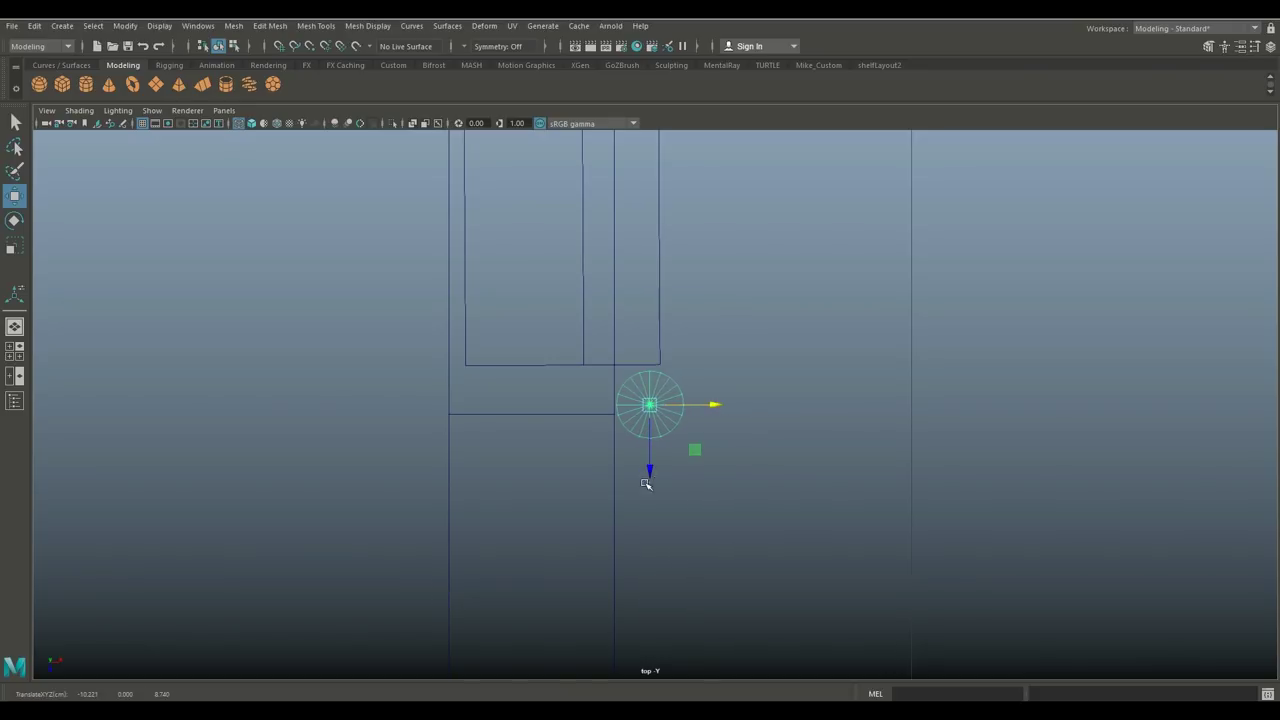
left_click_drag(651, 472, 651, 461)
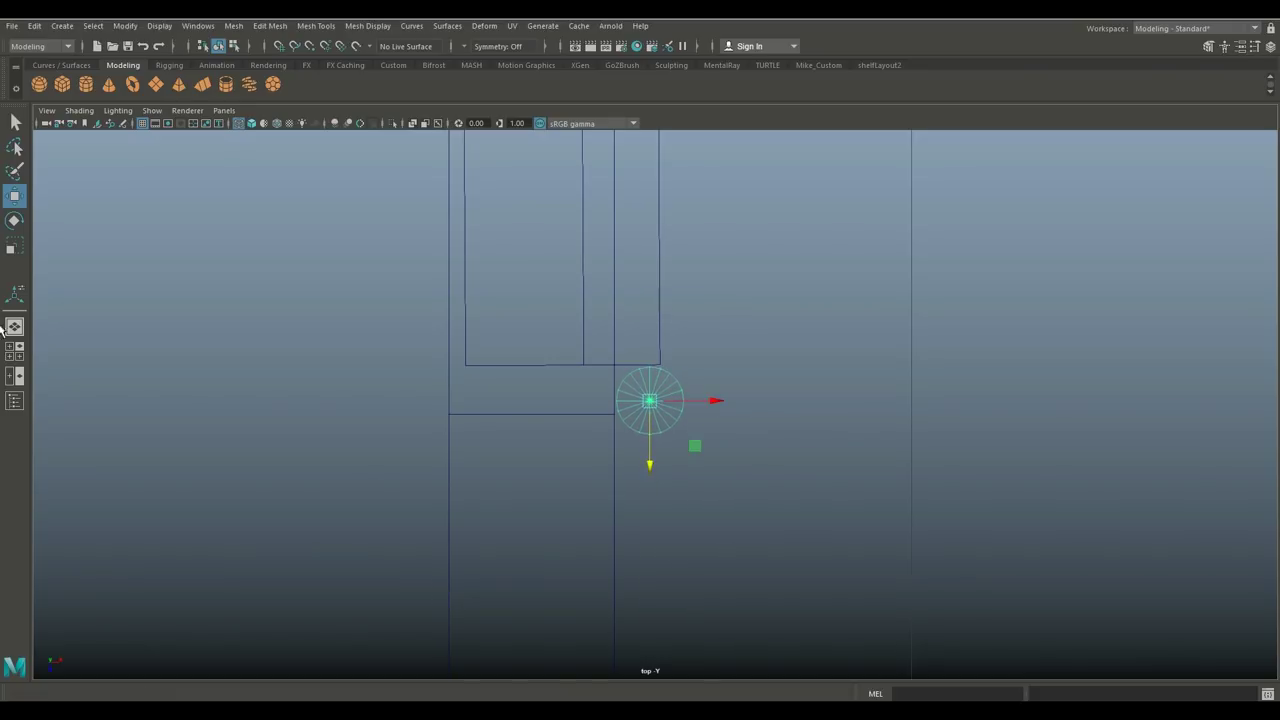
left_click(17, 359)
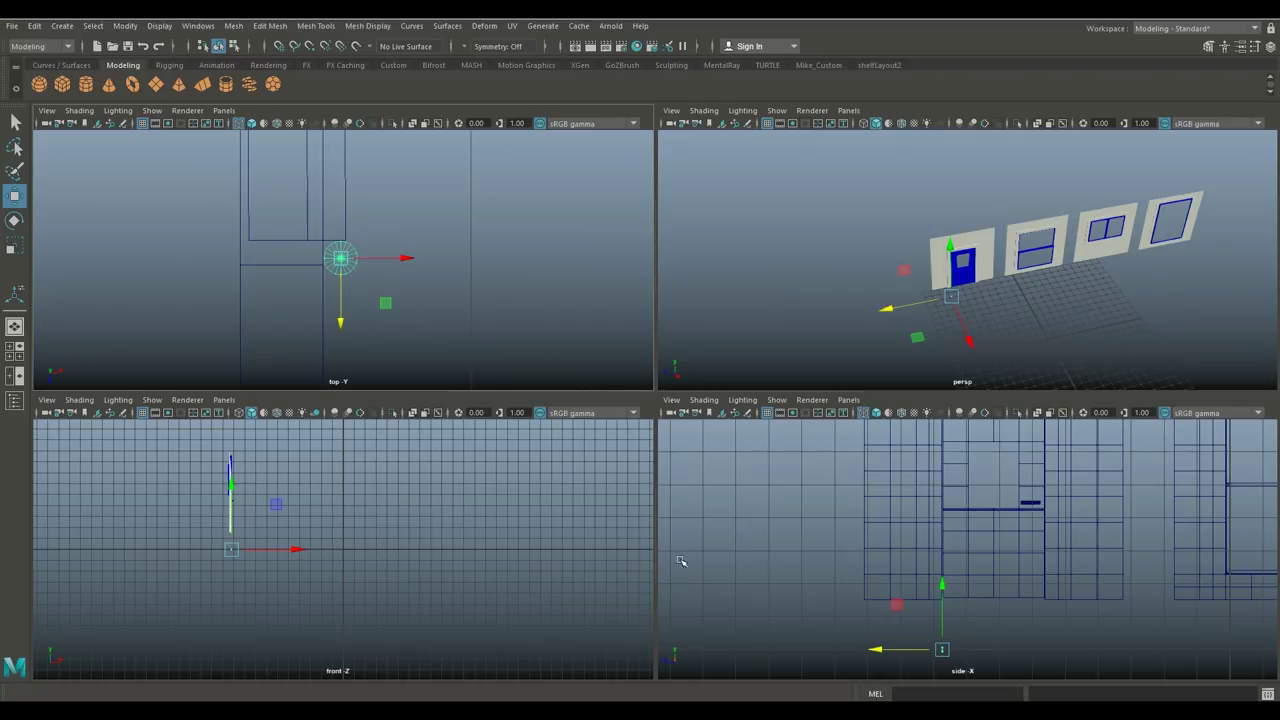
key("space")
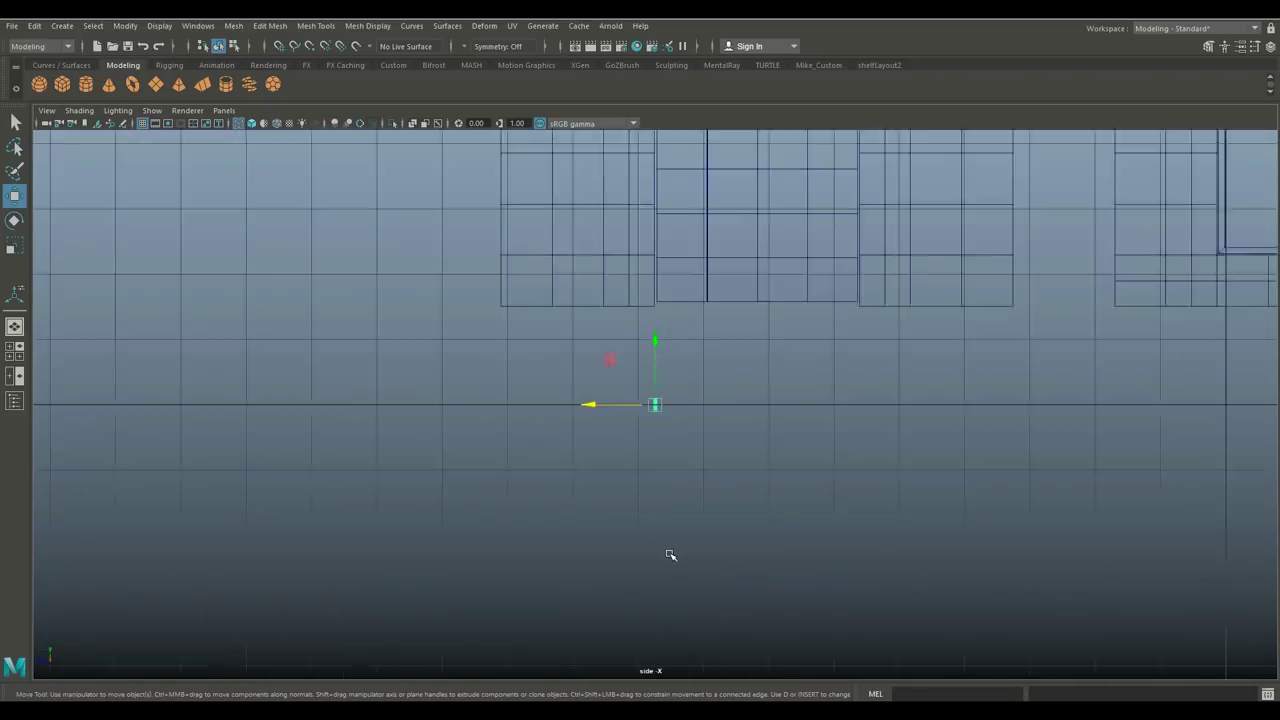
- In the side view, move the cylinder up alongside the door's left edge
scroll(668, 552, "up", 1)
right_click_drag(666, 549, 766, 440, "alt")
middle_click_drag(766, 440, 777, 640, "alt")
scroll(775, 620, "up", 1)
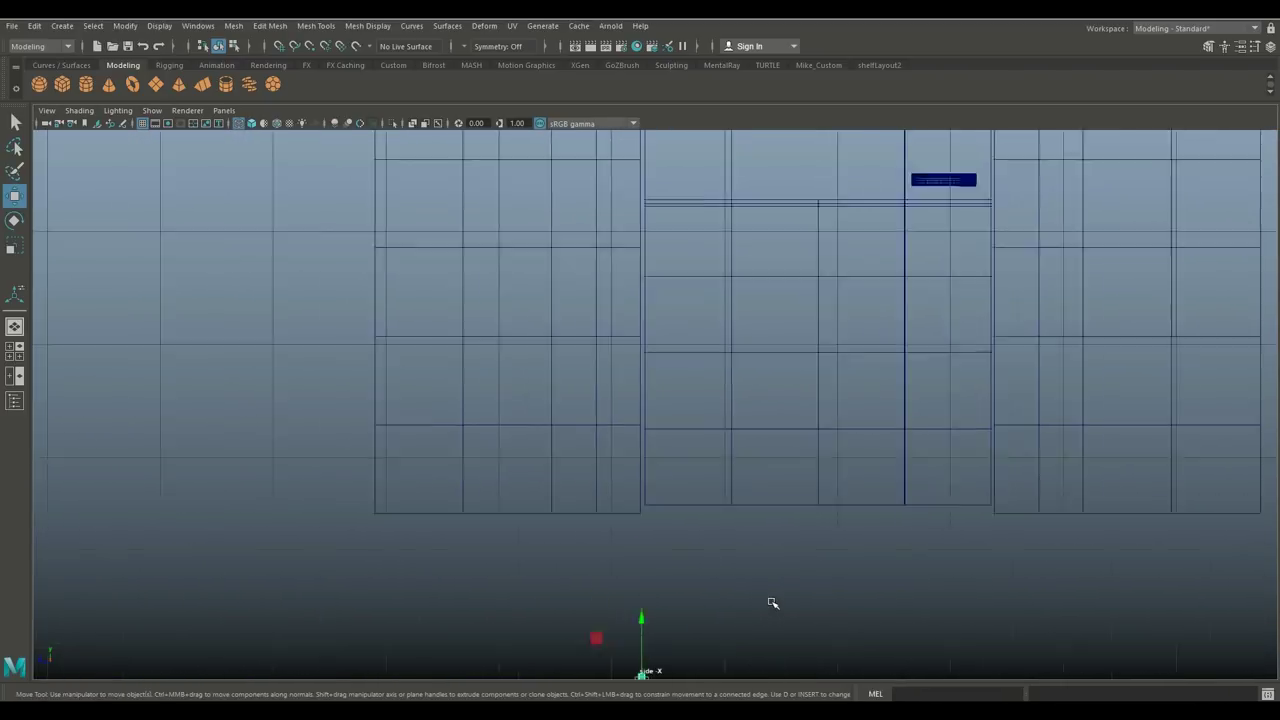
scroll(772, 603, "down", 2)
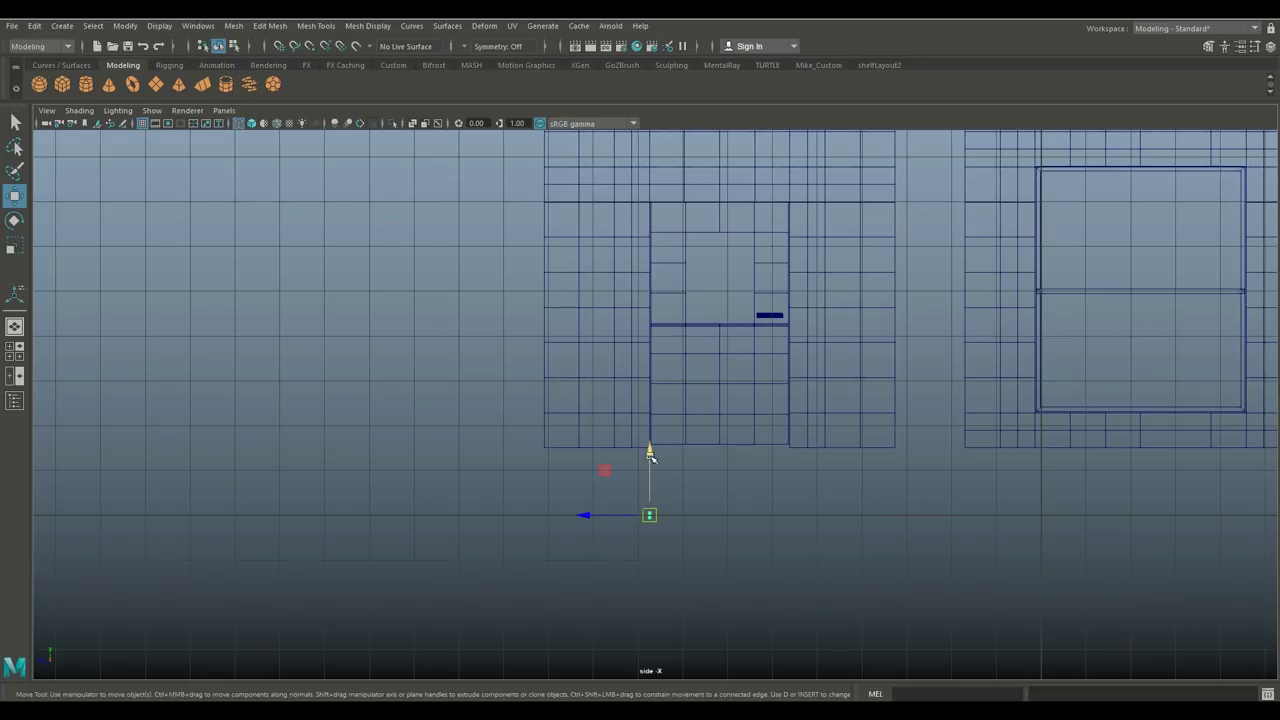
left_click_drag(650, 452, 661, 214)
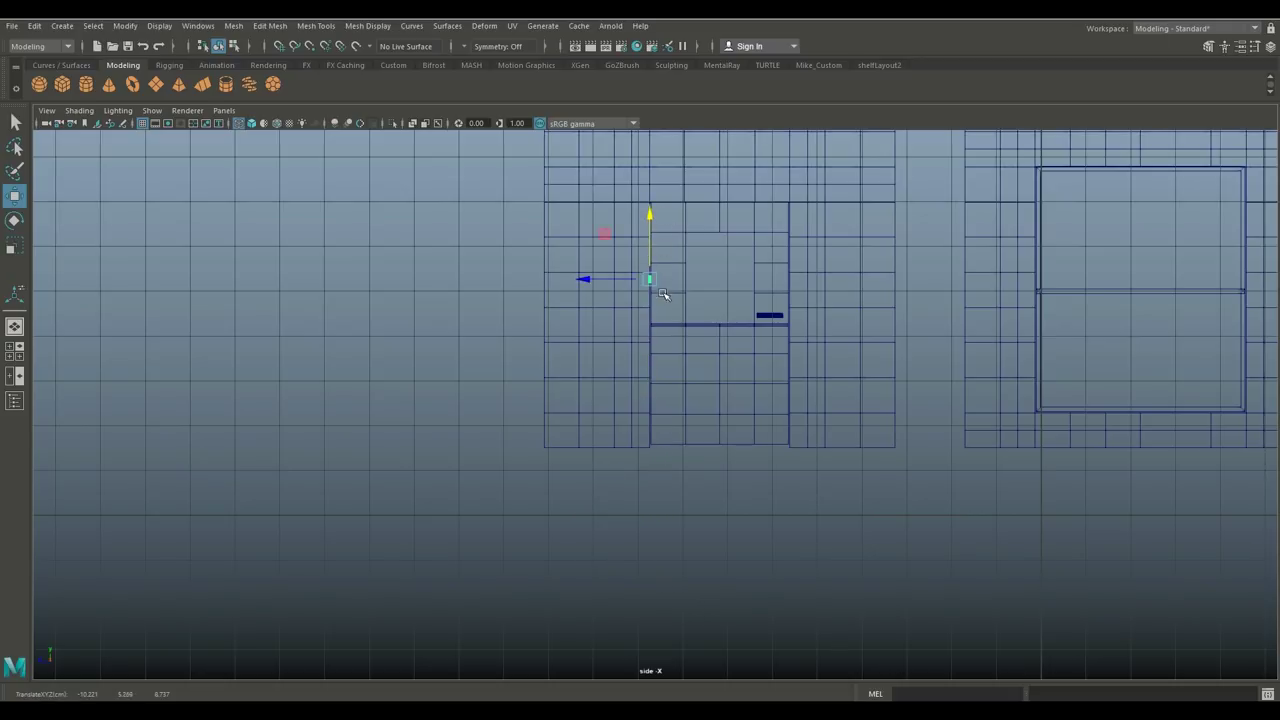
middle_click_drag(663, 294, 653, 438, "alt")
scroll(691, 500, "up", 2)
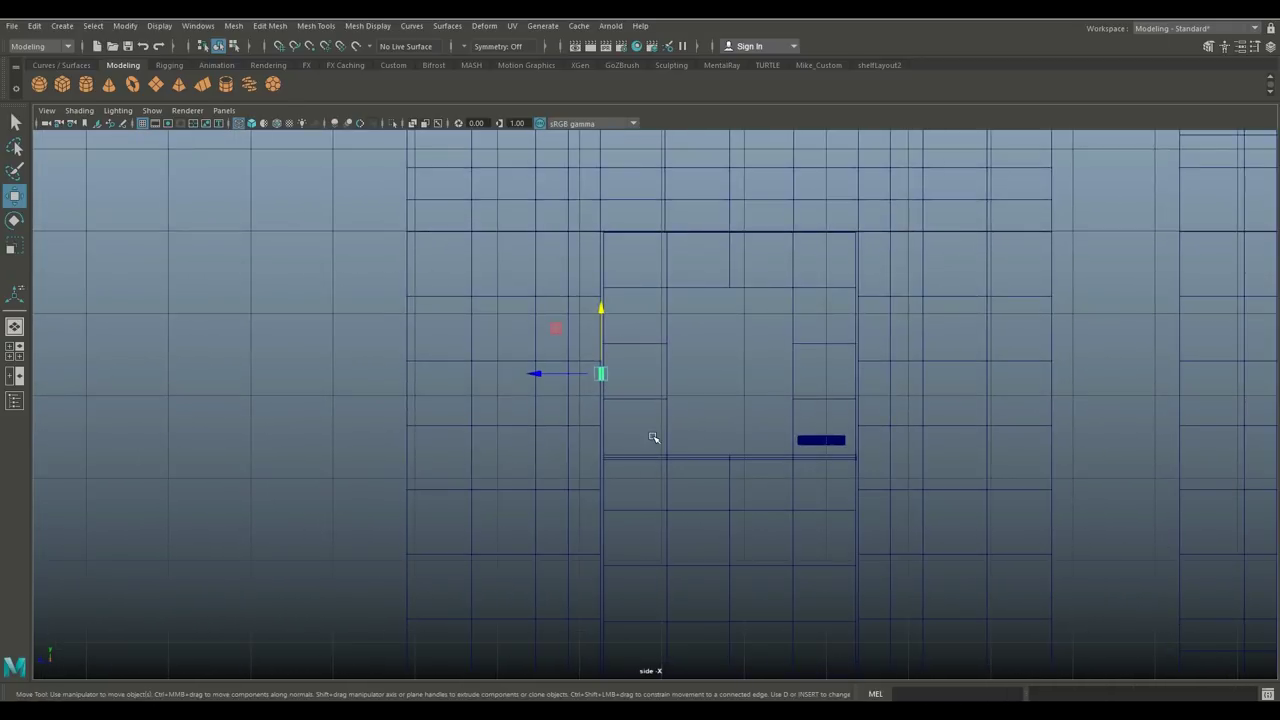
- Stretch the cylinder taller into a thin hinge pin and move a hinge toward the door's bottom
key("r")
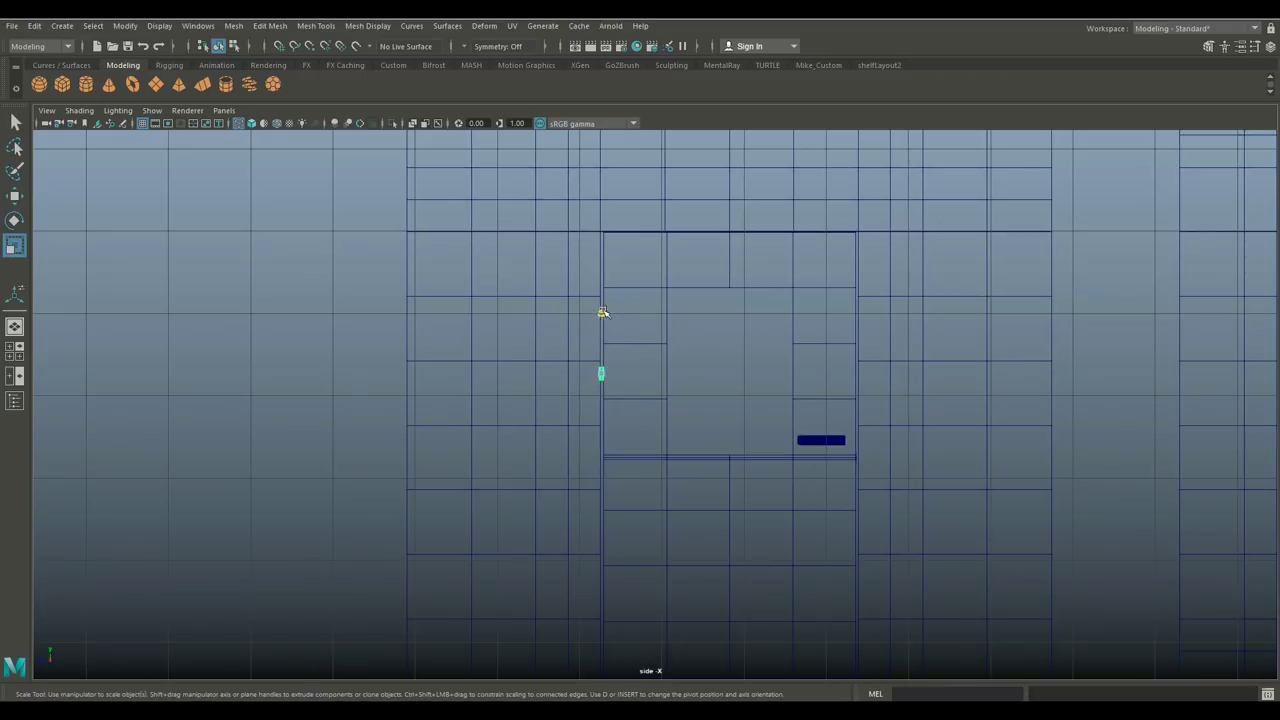
left_click_drag(602, 313, 615, 259)
scroll(643, 536, "down", 3)
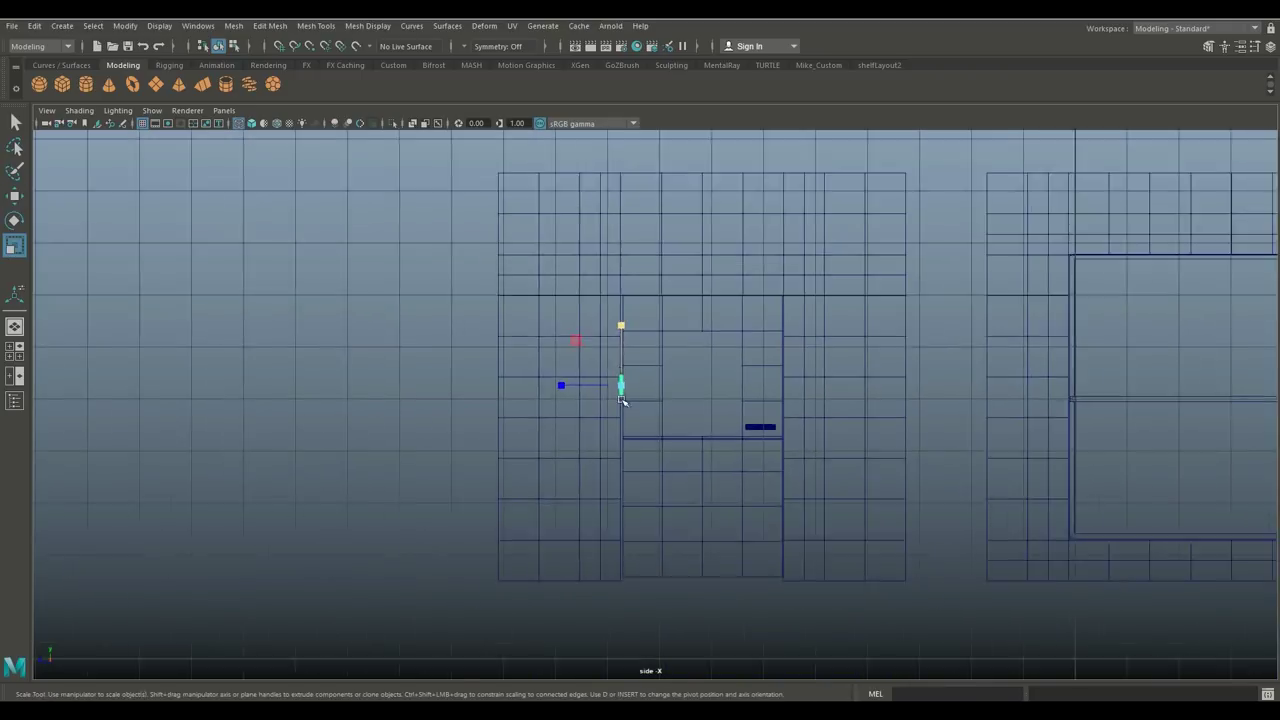
middle_click_drag(643, 551, 653, 500, "alt")
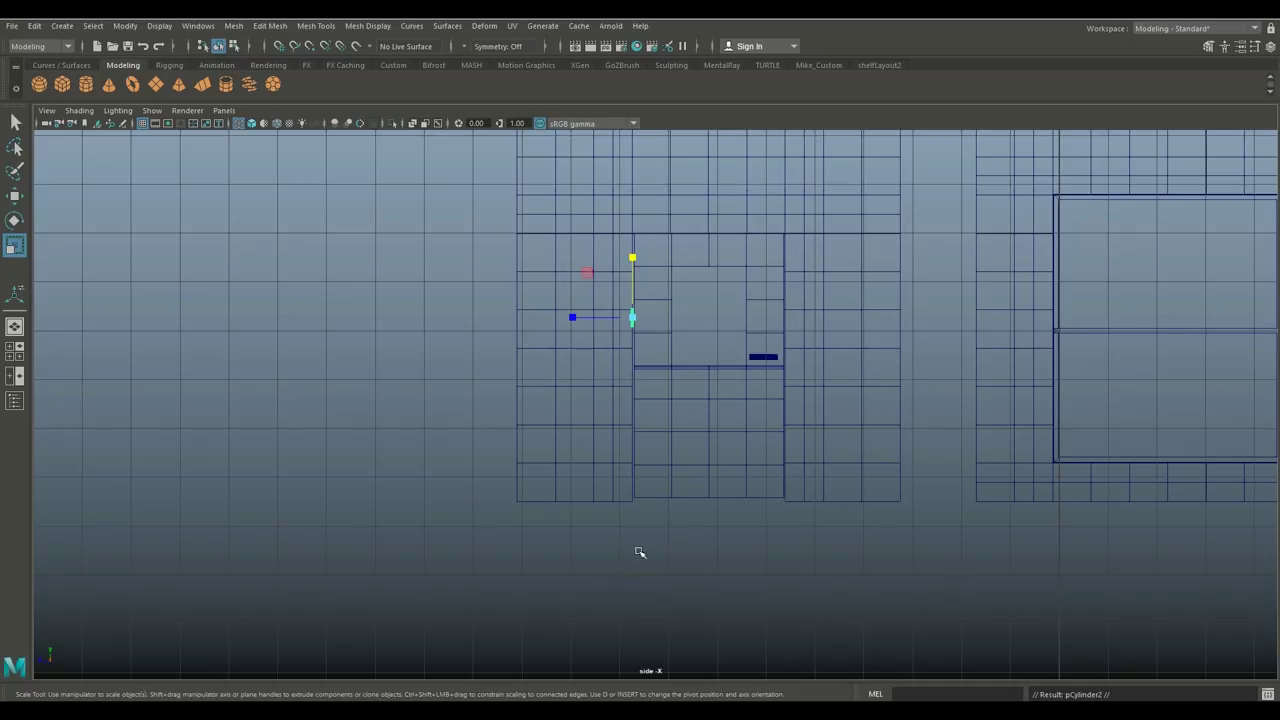
key("w")
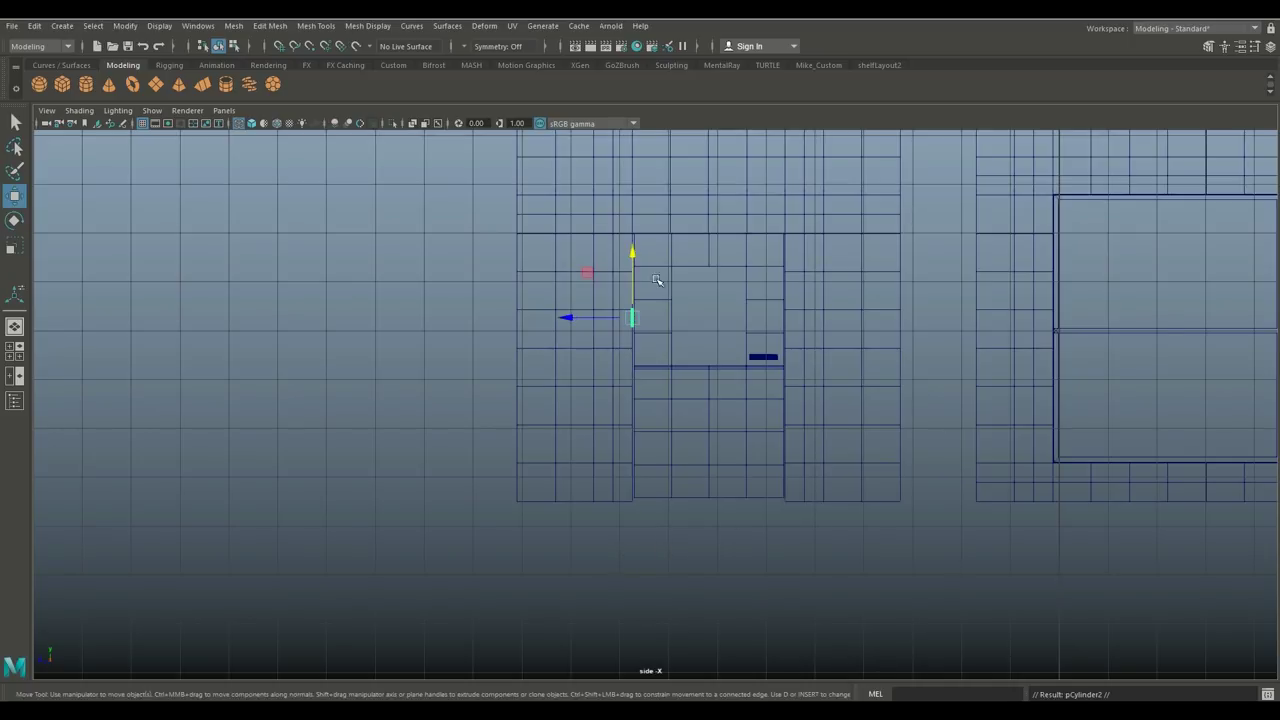
left_click_drag(632, 252, 649, 394)
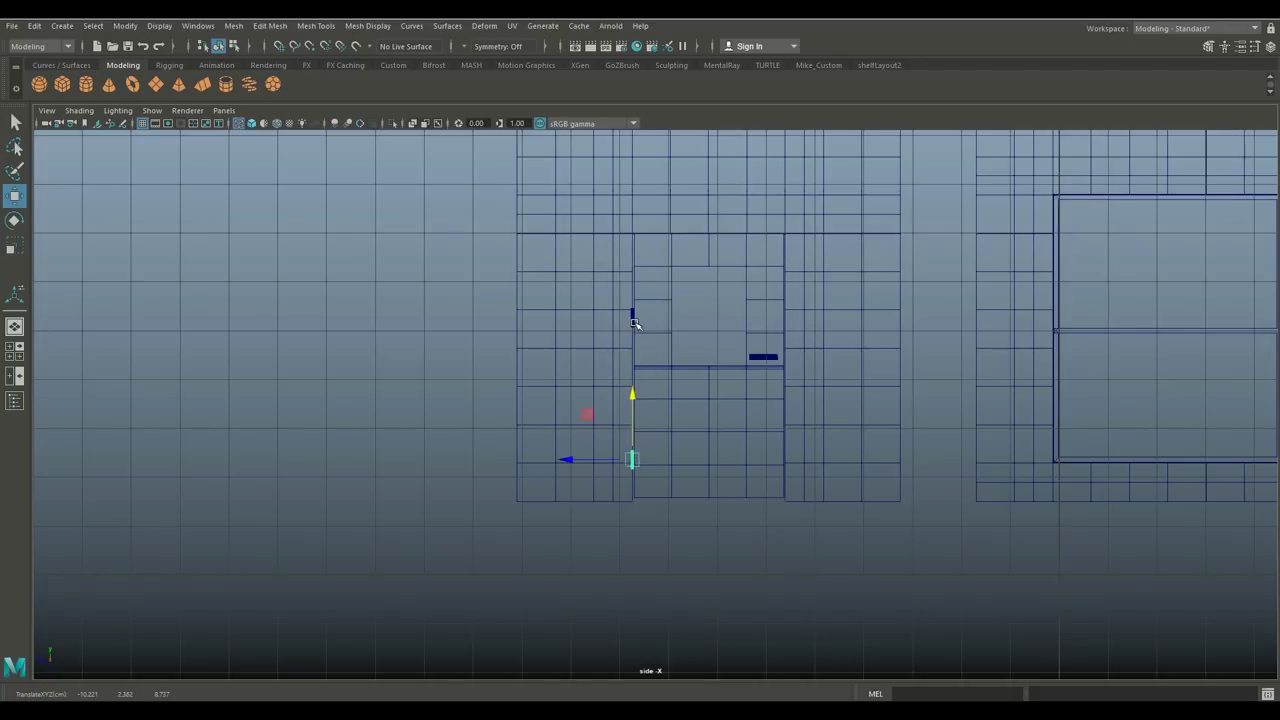
- Raise the upper hinge slightly and lower the lower hinge slightly
left_click(633, 318)
left_click_drag(632, 252, 633, 239)
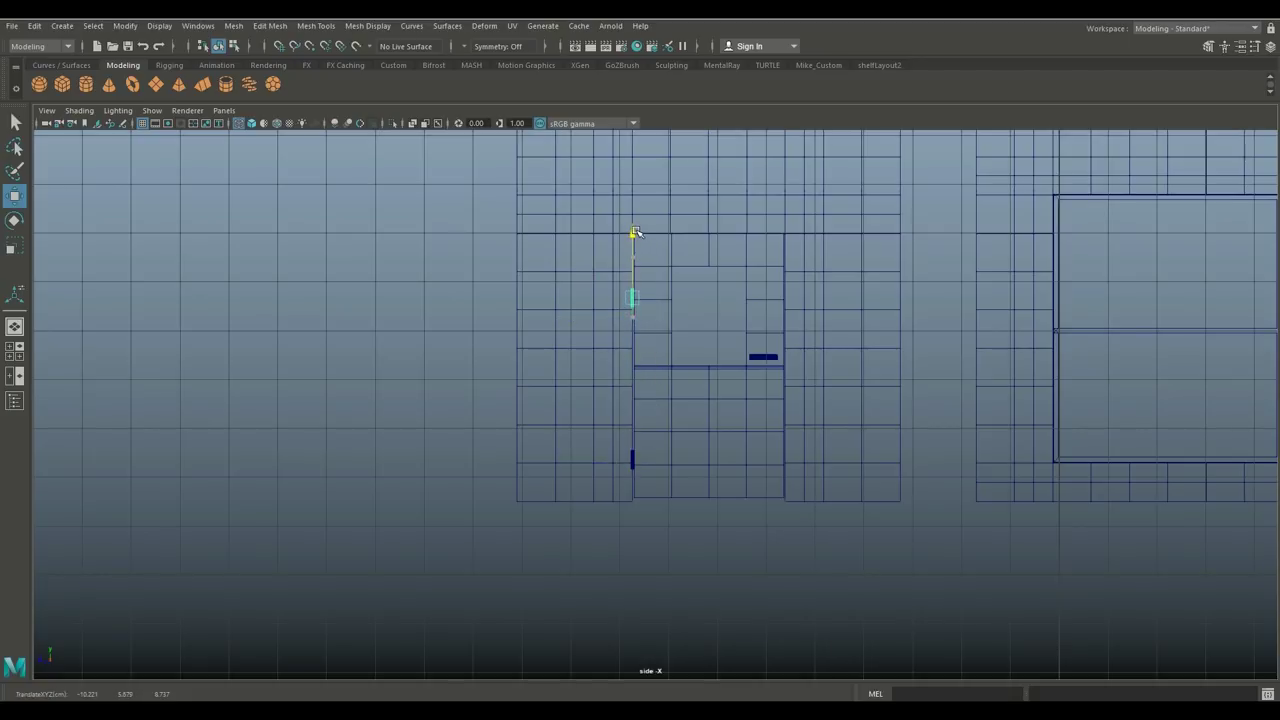
left_click(633, 460)
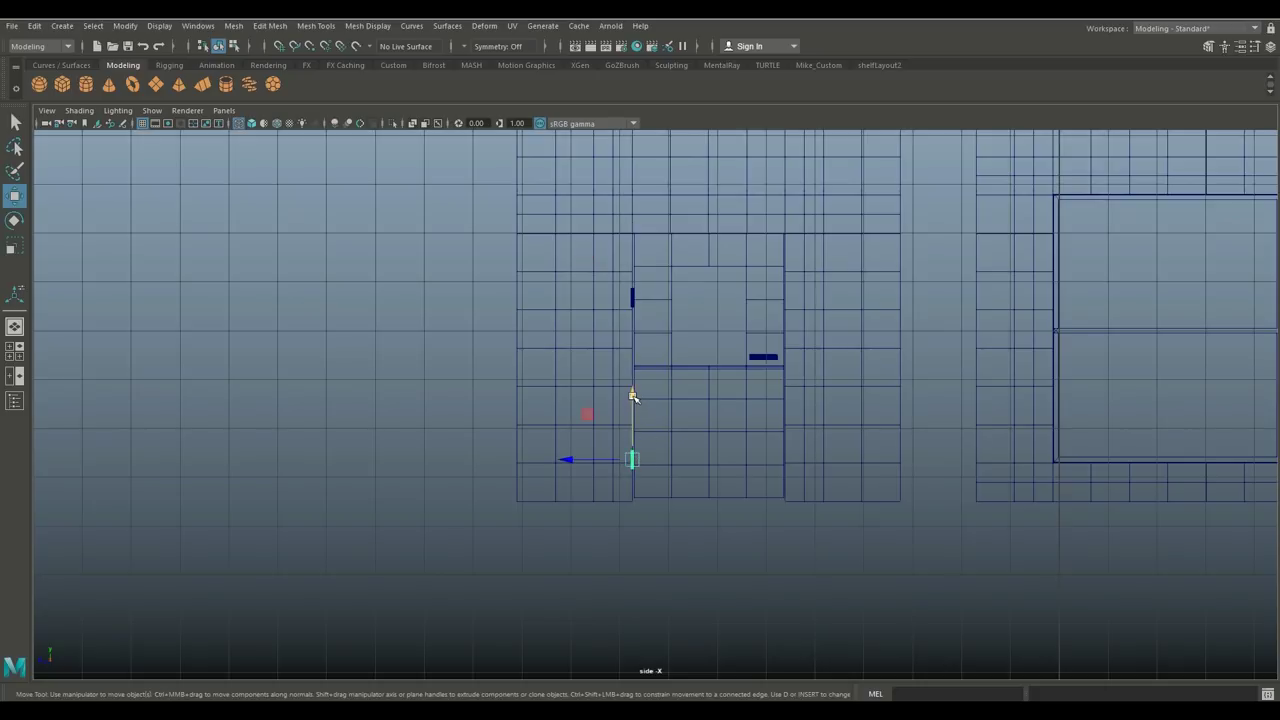
left_click_drag(632, 395, 632, 399)
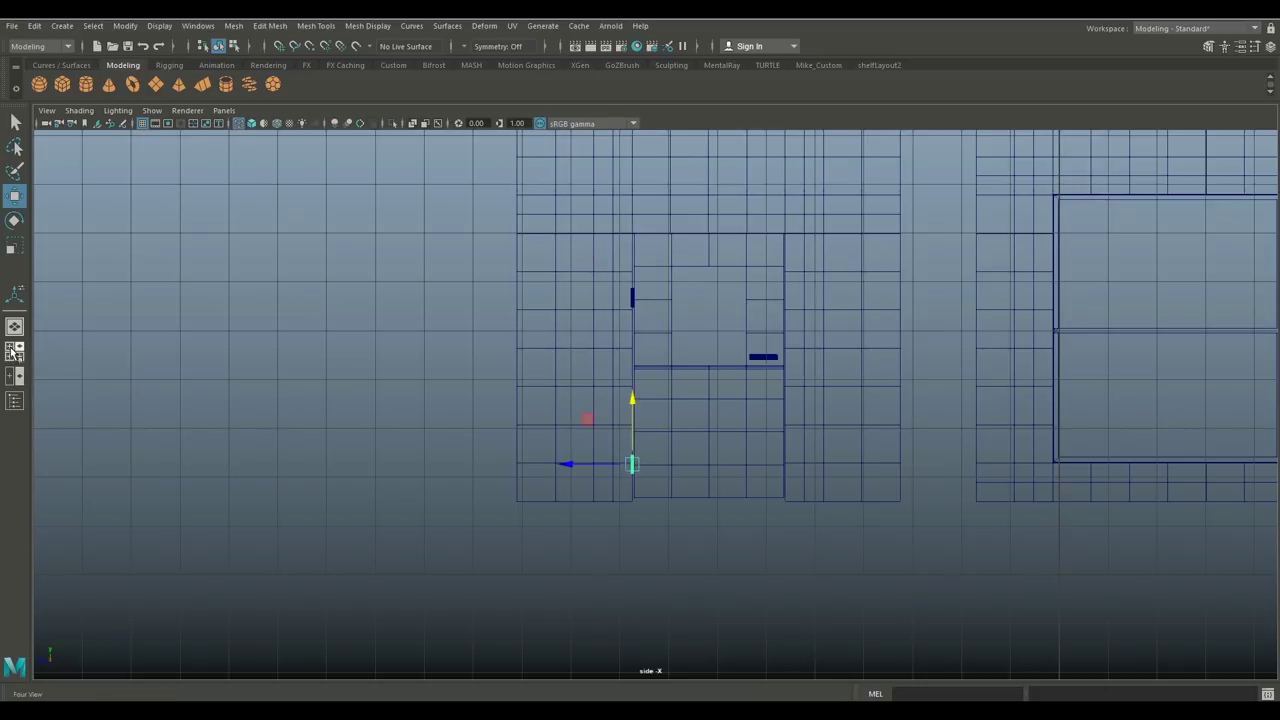
- In the full-size perspective view, frame and select the upper and lower hinges
key("space")
key("space")
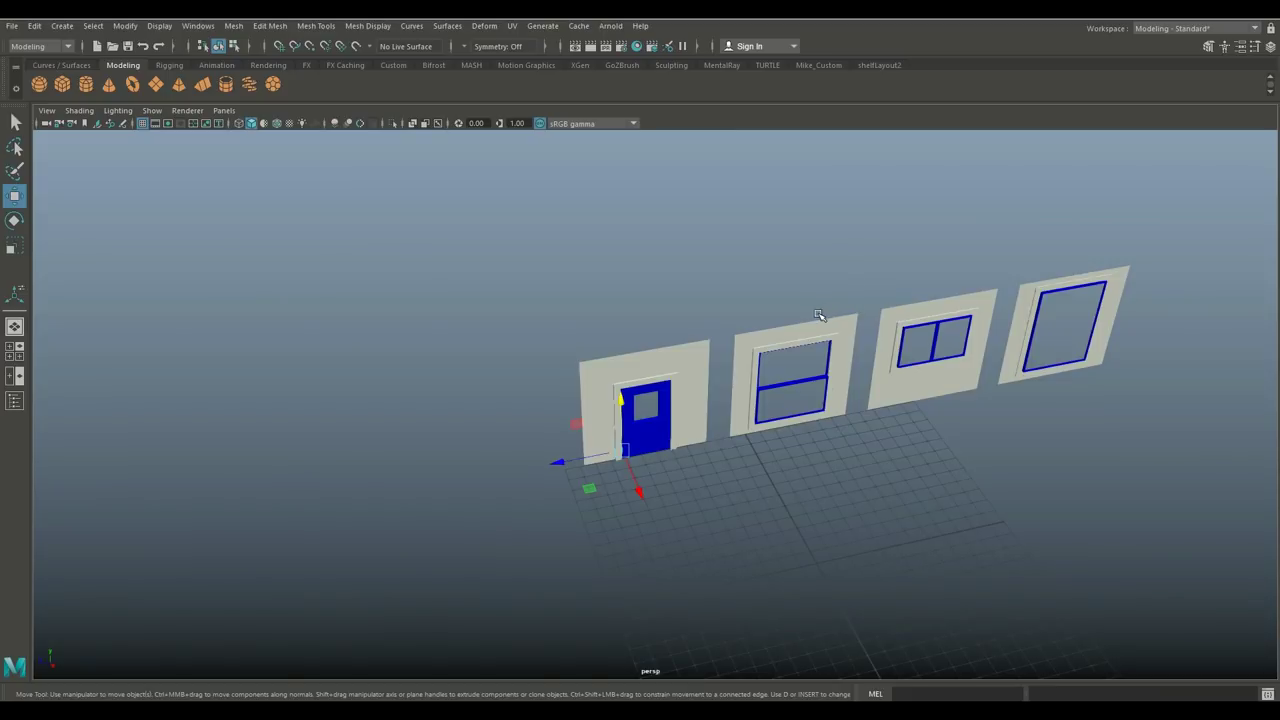
key("f")
scroll(700, 443, "down", 6)
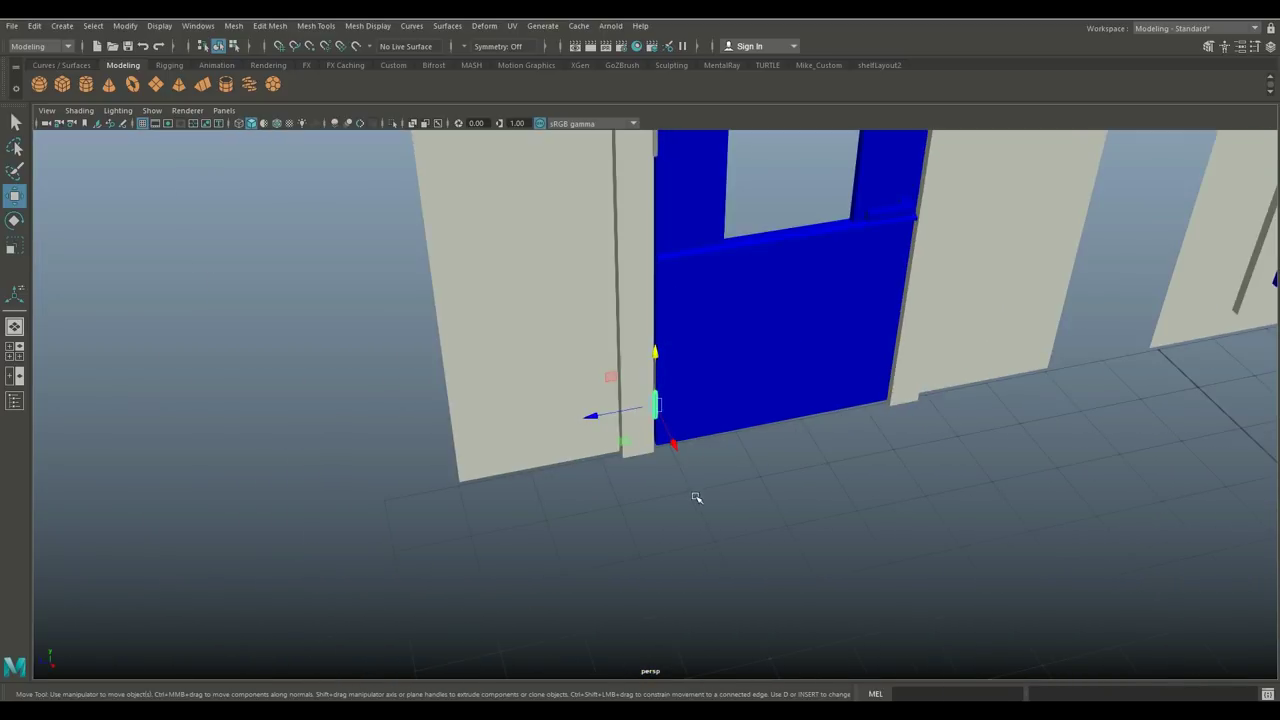
scroll(697, 497, "down", 3)
scroll(726, 506, "up", 2)
scroll(729, 526, "down", 3)
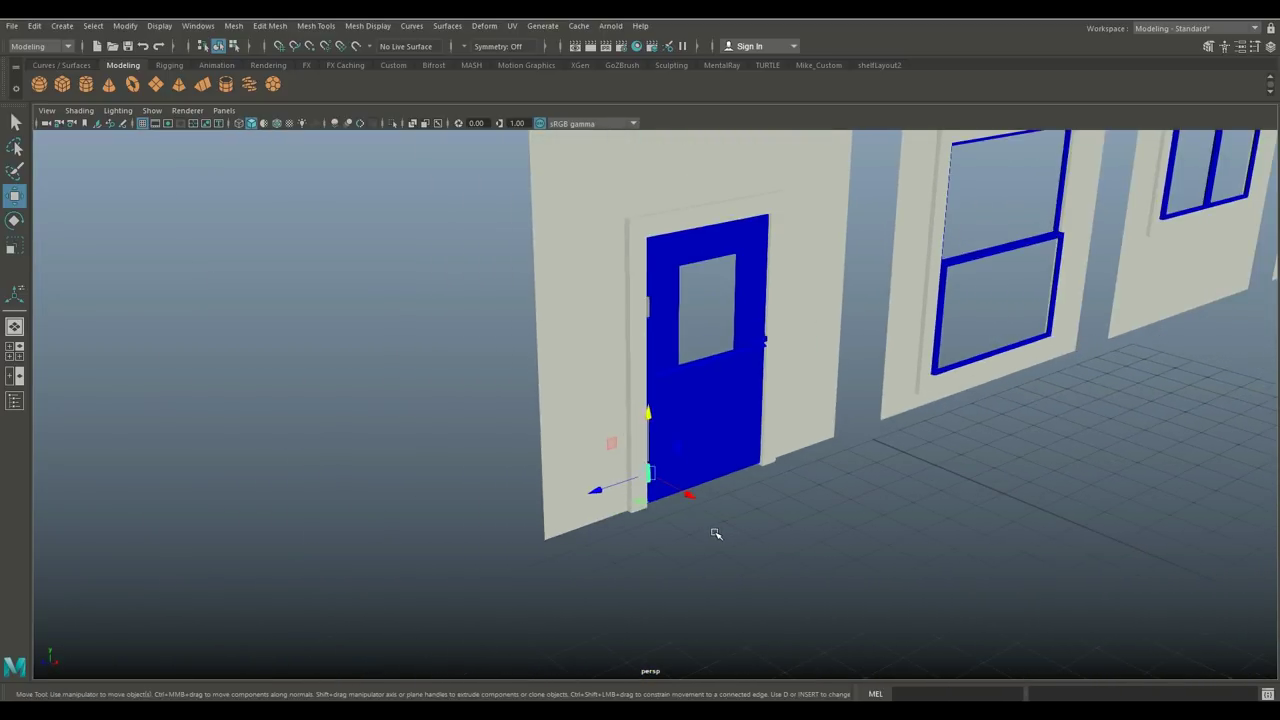
scroll(712, 532, "up", 4)
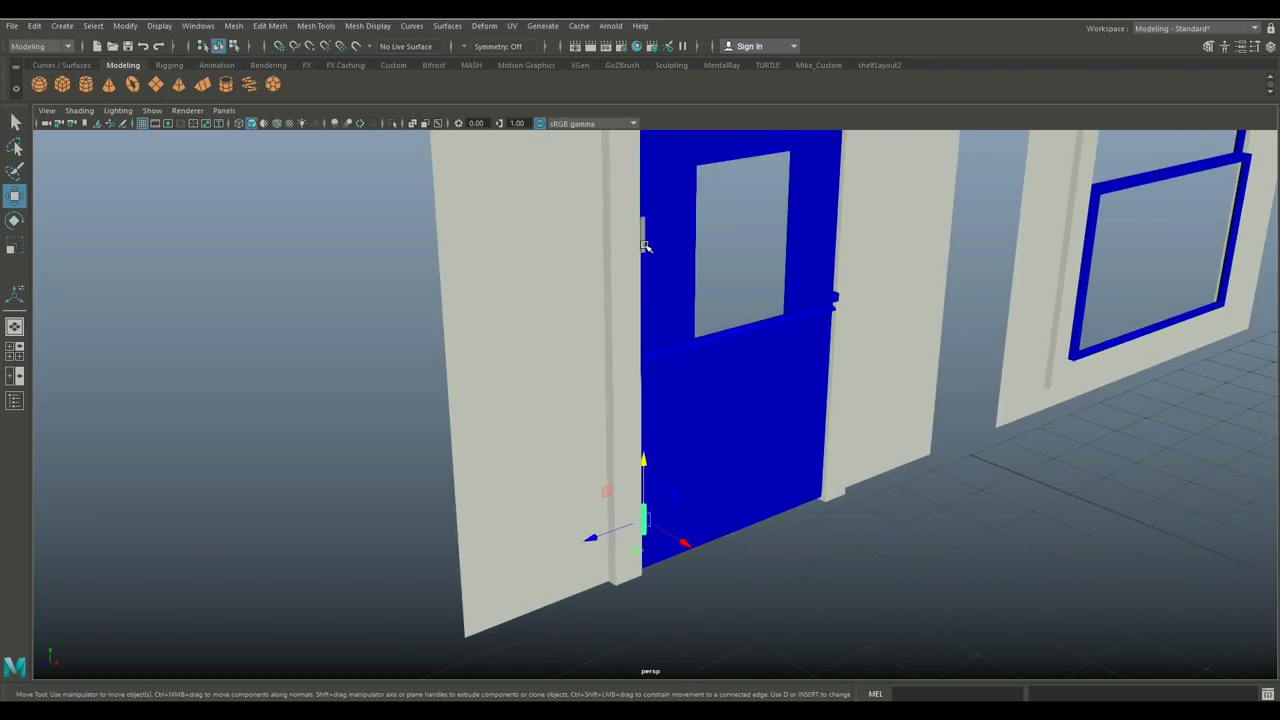
left_click(645, 246)
left_click(645, 522)
- Assign both hinges a new Lambert material (lambert4) with a red colour
right_click_drag(643, 520, 647, 652)
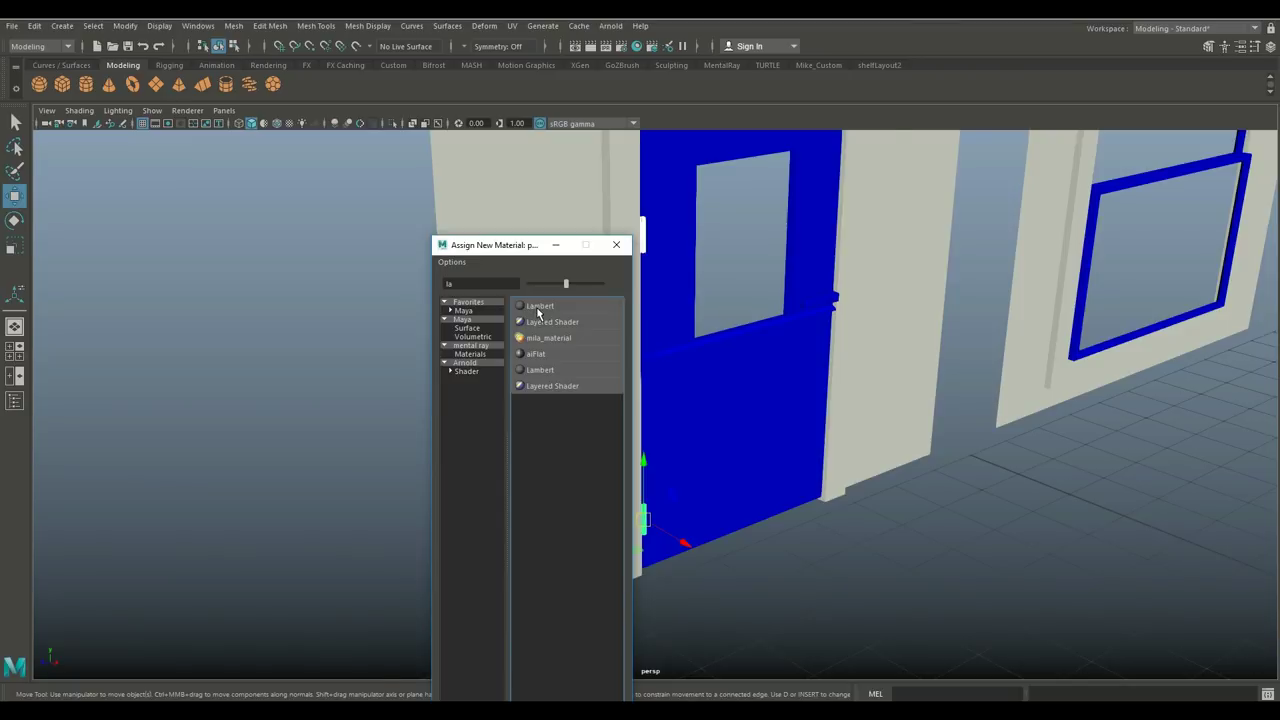
left_click(538, 306)
left_click(1103, 296)
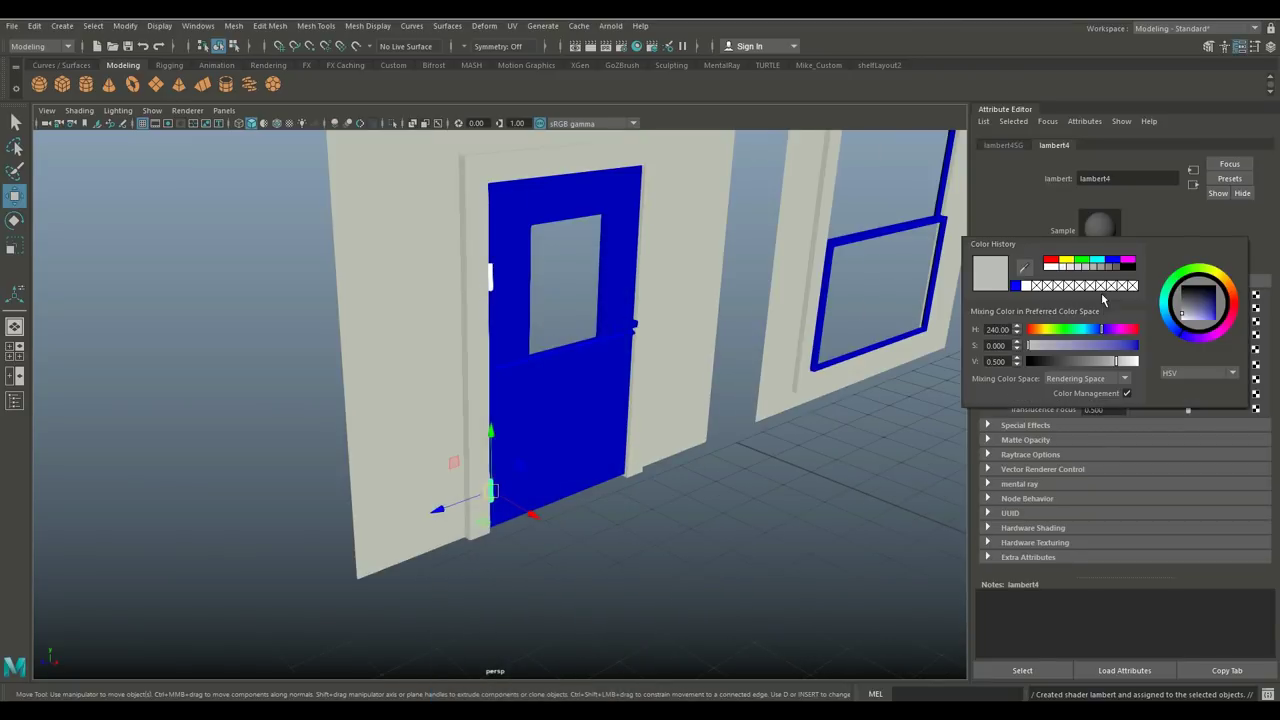
left_click(1051, 262)
left_click(640, 546)
scroll(669, 537, "down", 5)
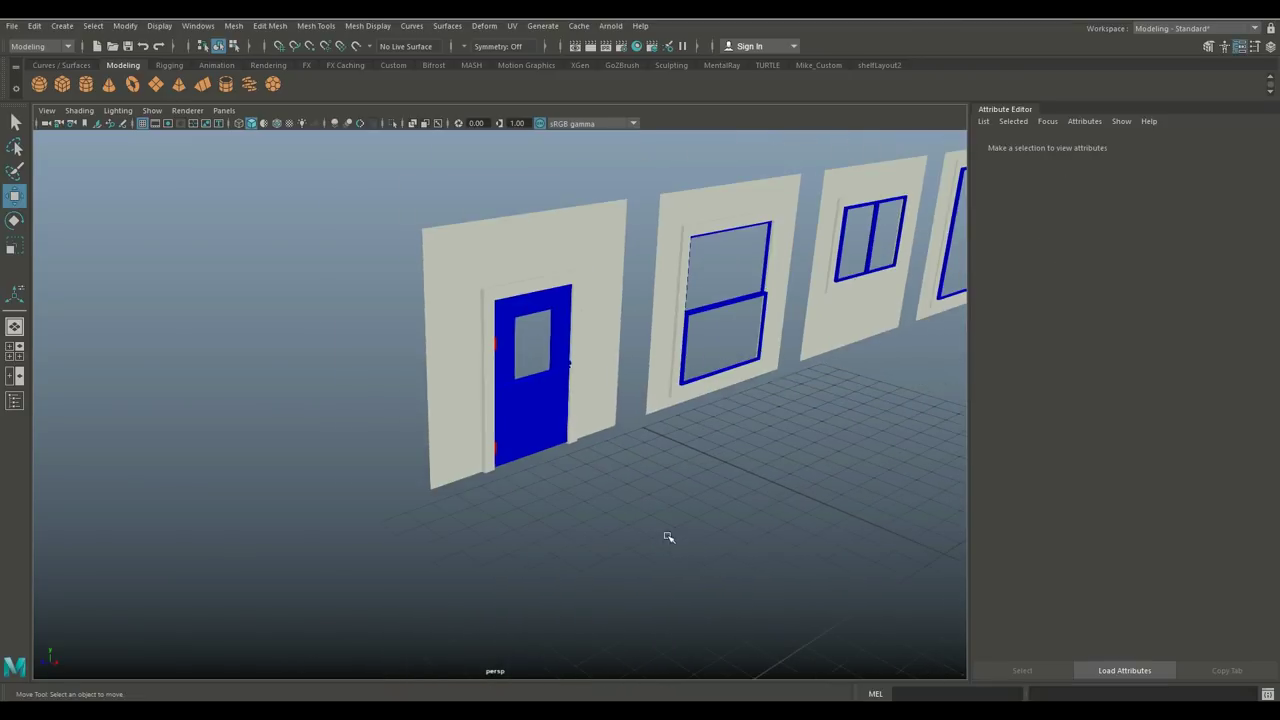
scroll(612, 589, "up", 3)
scroll(615, 586, "up", 3)
- Combine the door panel and both hinges into a single mesh, pCube9
left_click(454, 456)
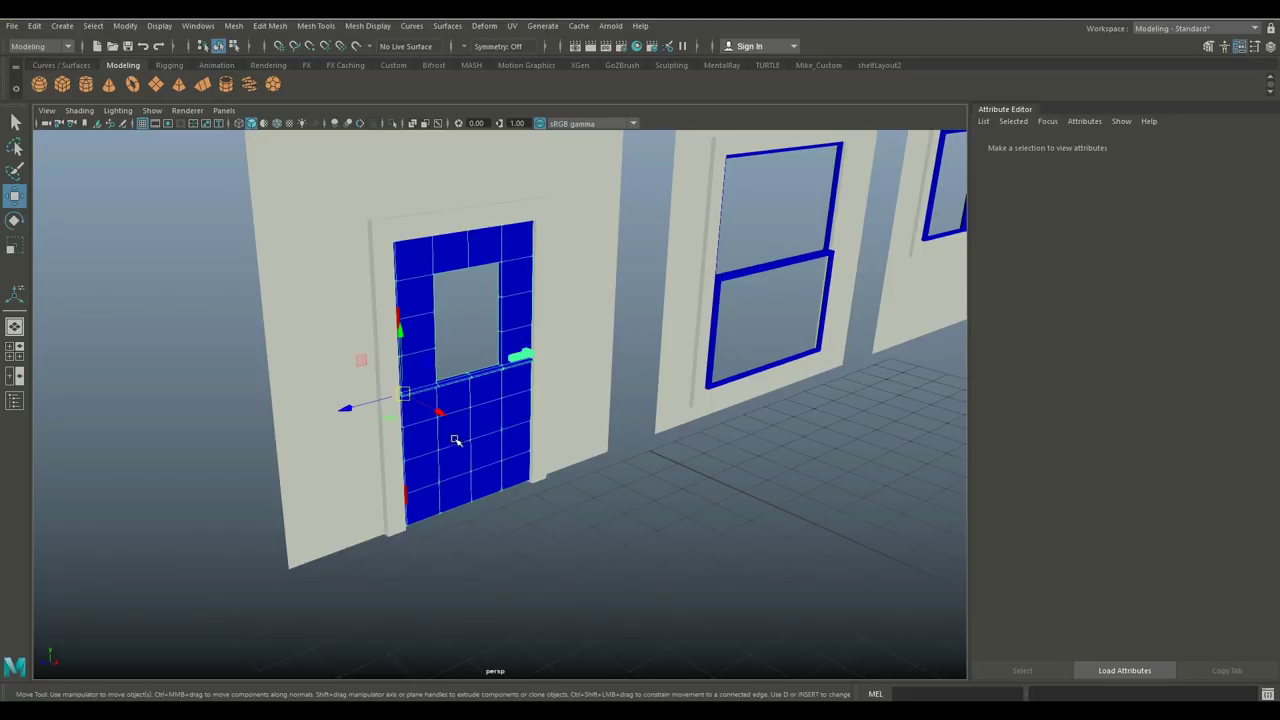
scroll(418, 345, "up", 3)
left_click(286, 226)
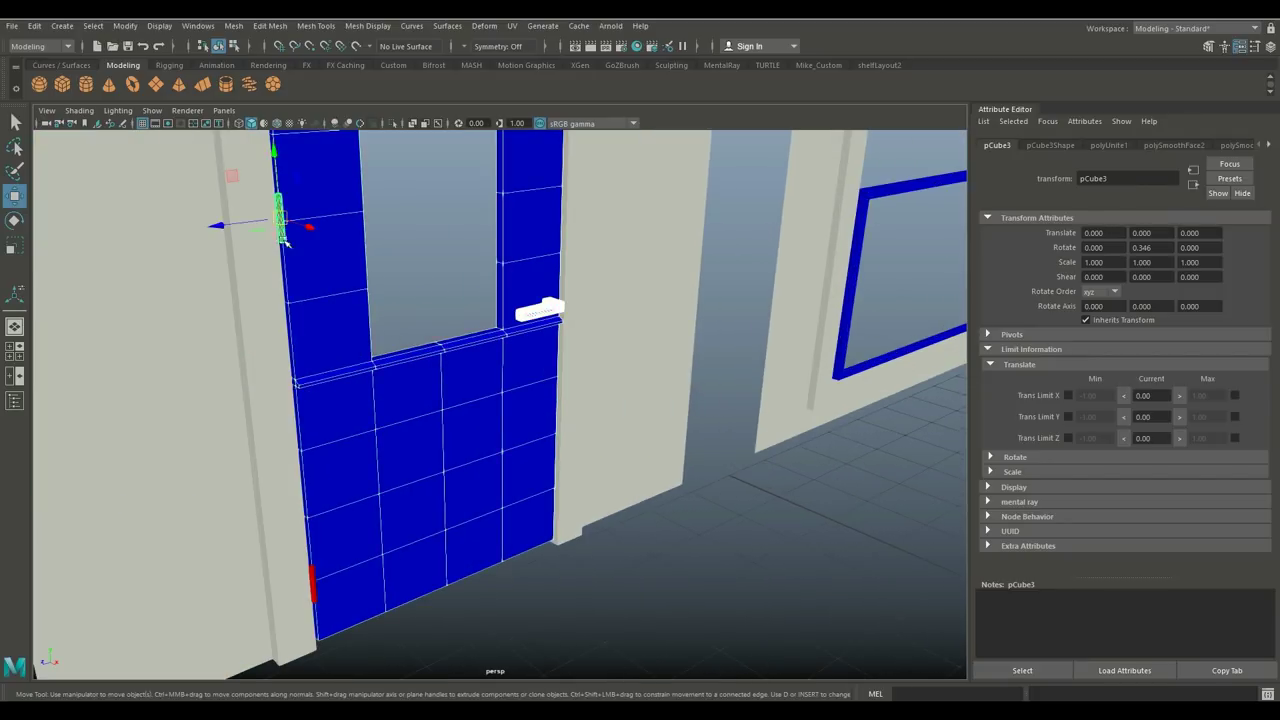
left_click(312, 594)
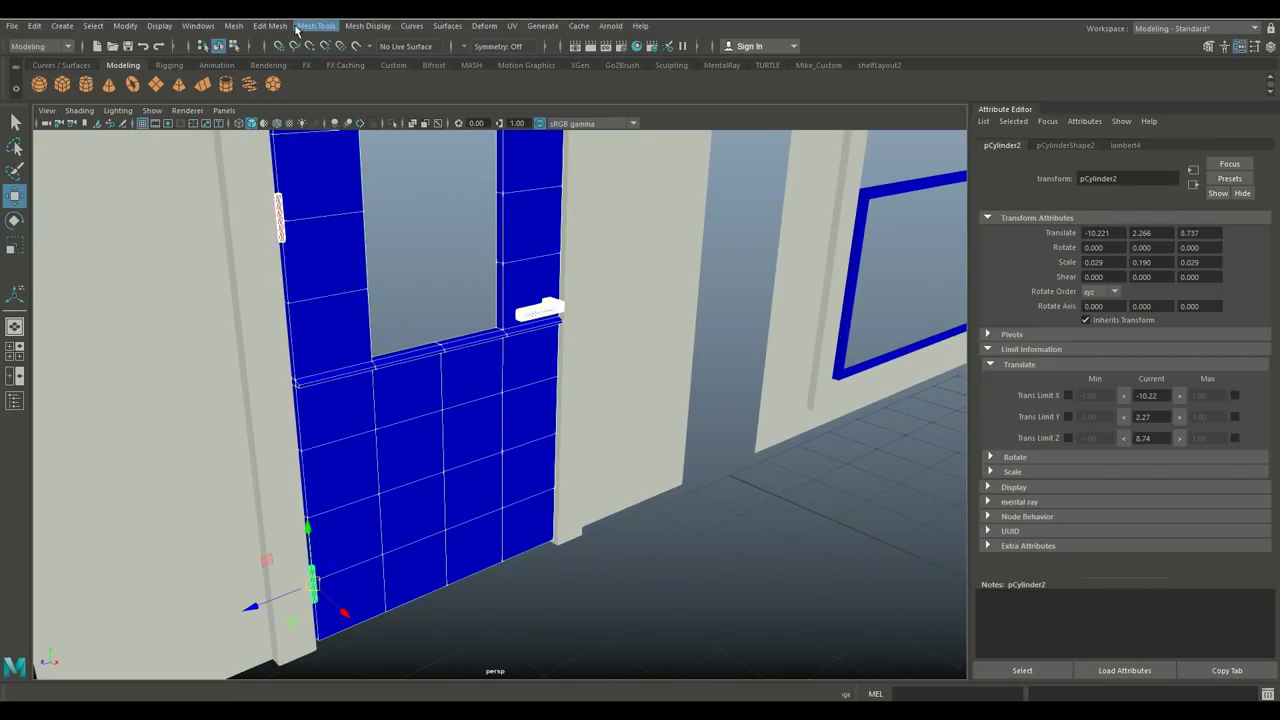
left_click(234, 26)
left_click(285, 77)
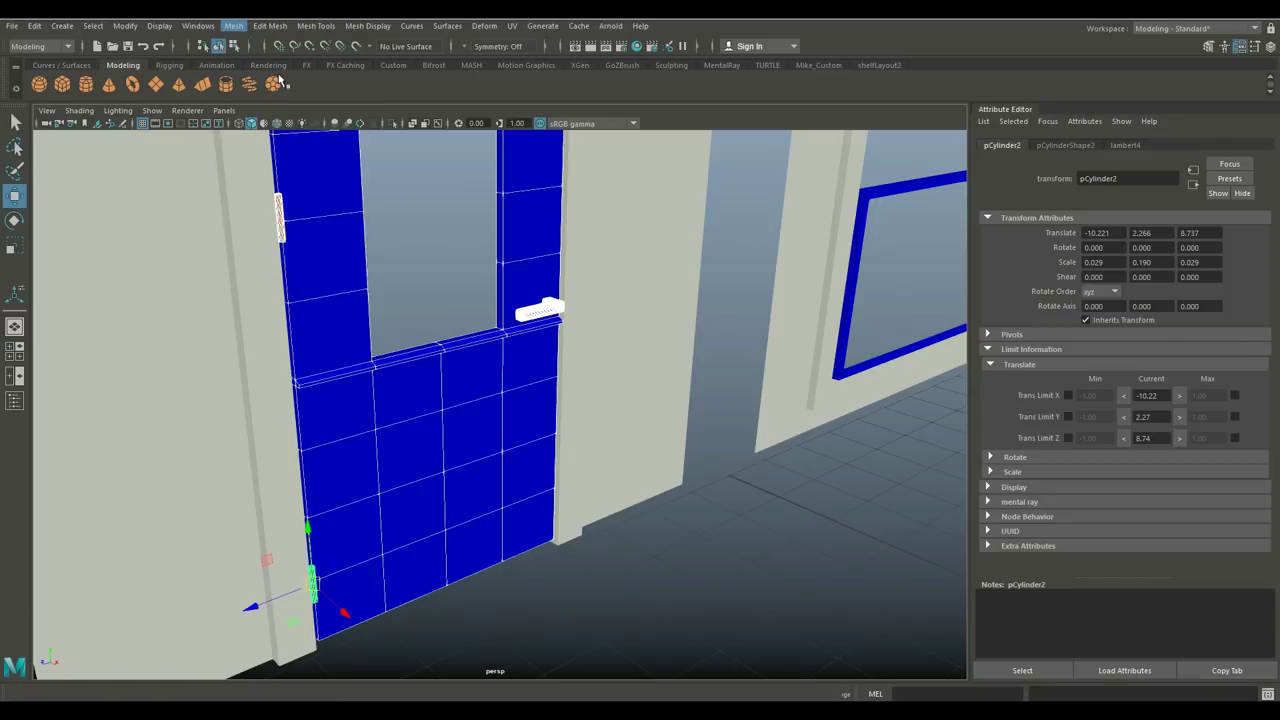
key("f")
left_click_drag(449, 391, 546, 520, "alt")
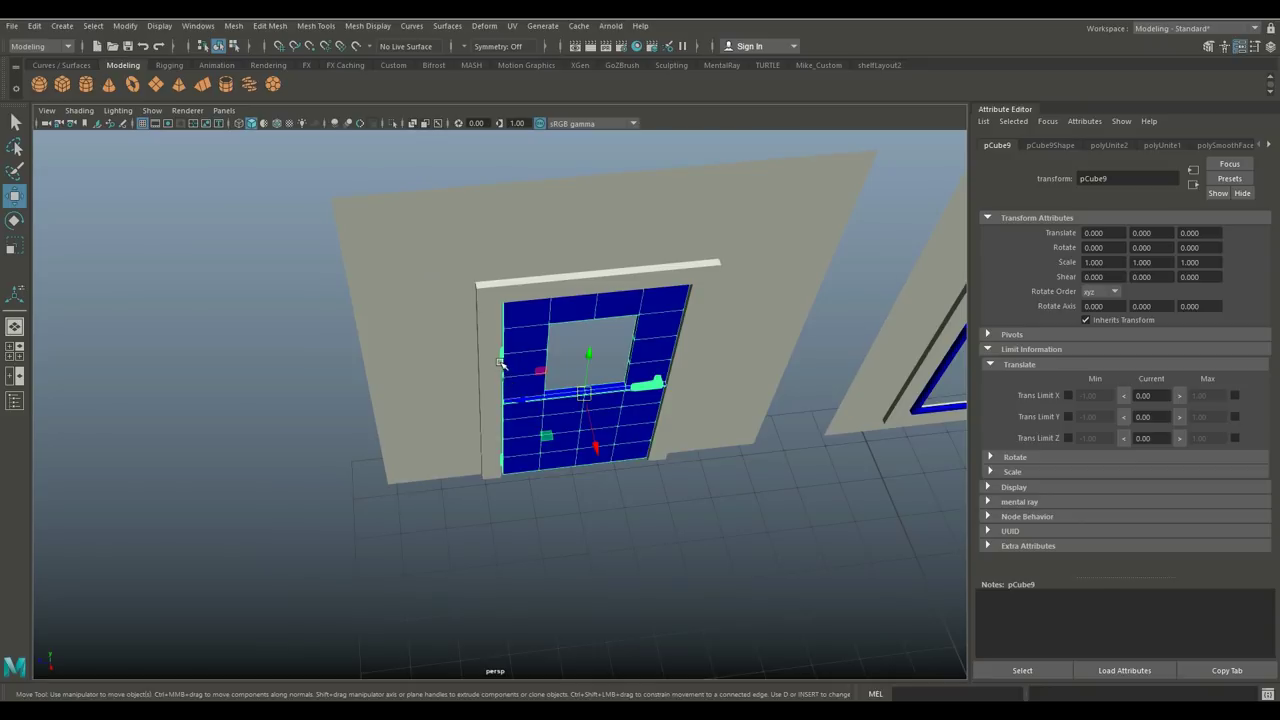
left_click(14, 361)
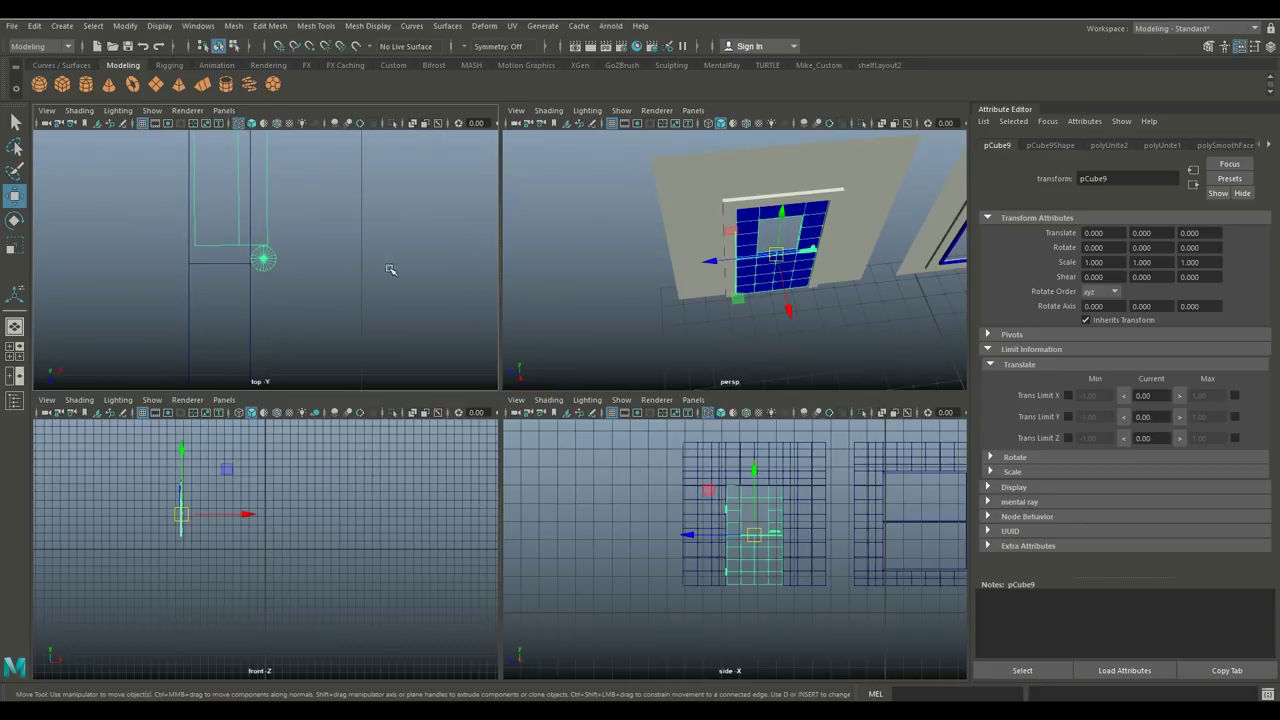
- In the maximized top view, move the door's pivot down toward its hinge end
key("space")
scroll(563, 423, "up", 5)
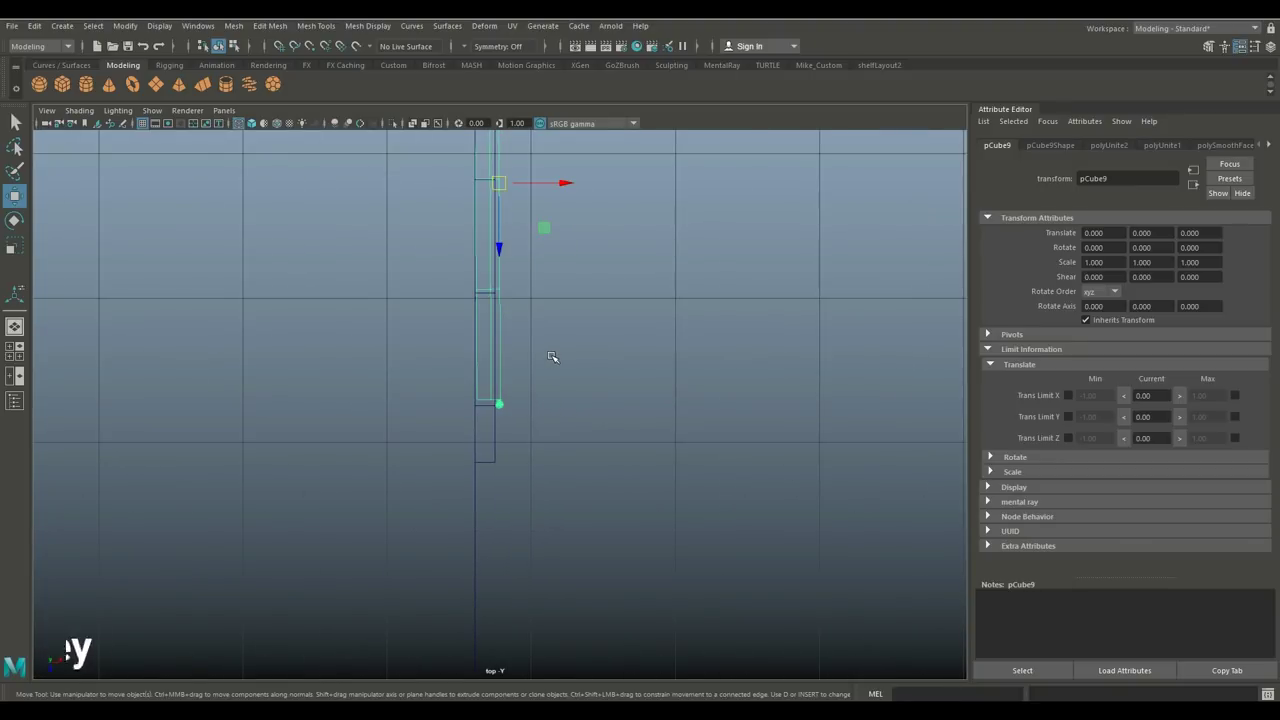
key("Insert")
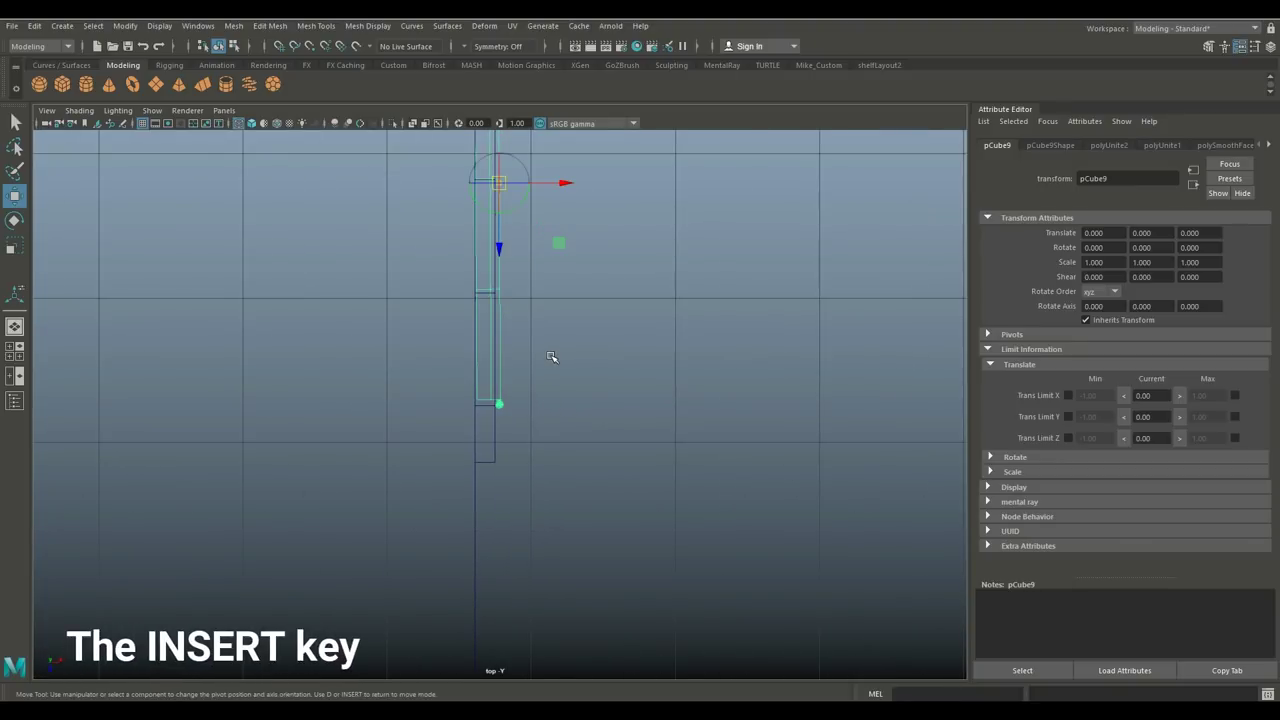
left_click_drag(498, 258, 500, 471)
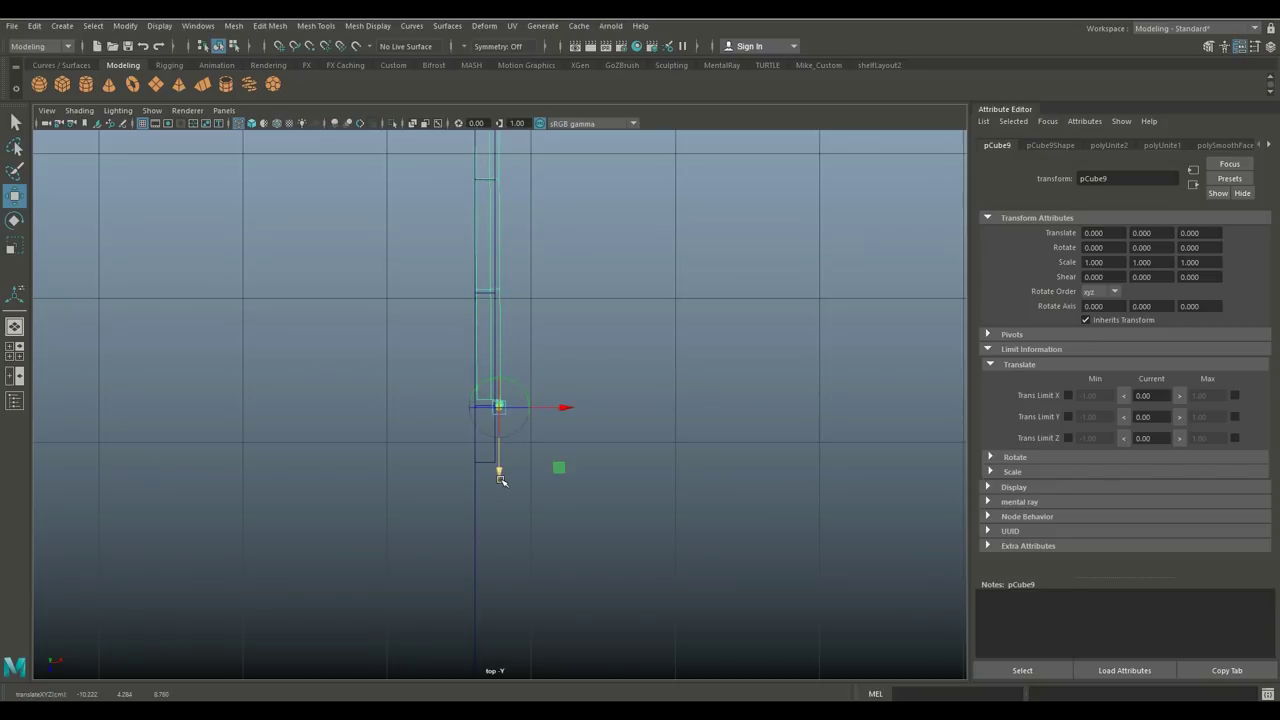
scroll(500, 476, "up", 1)
scroll(554, 500, "up", 5)
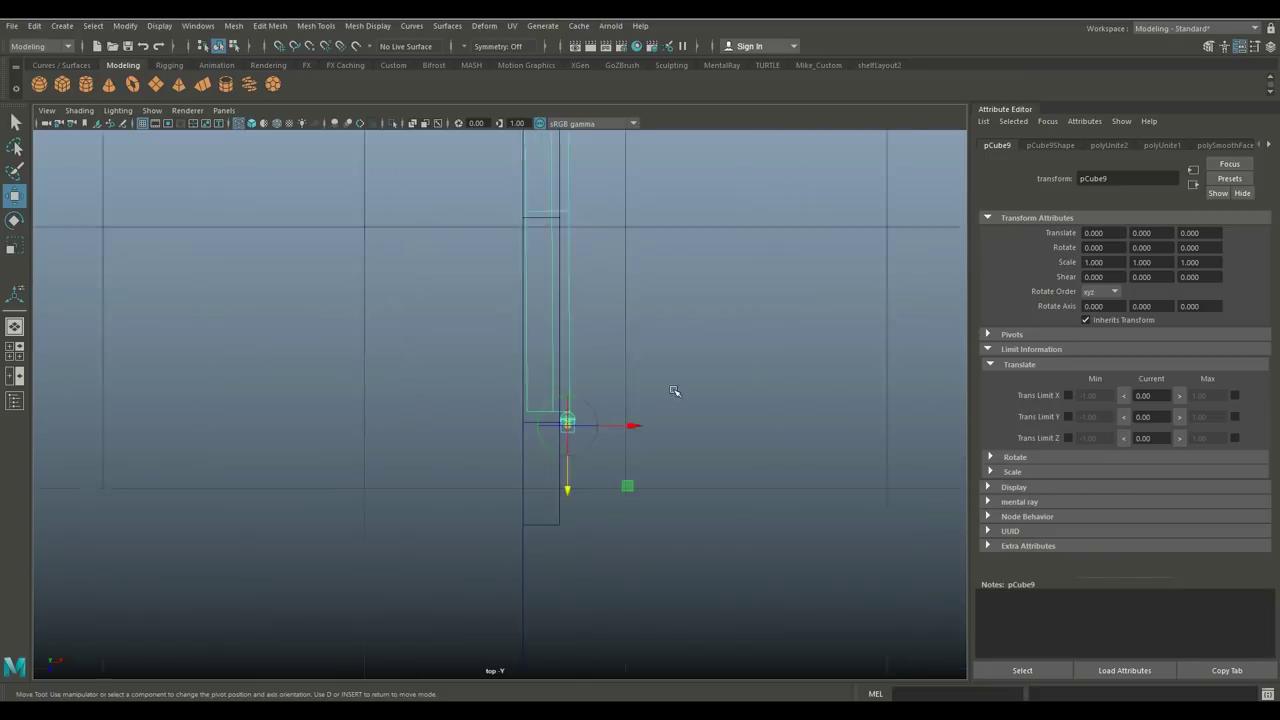
scroll(703, 451, "up", 8)
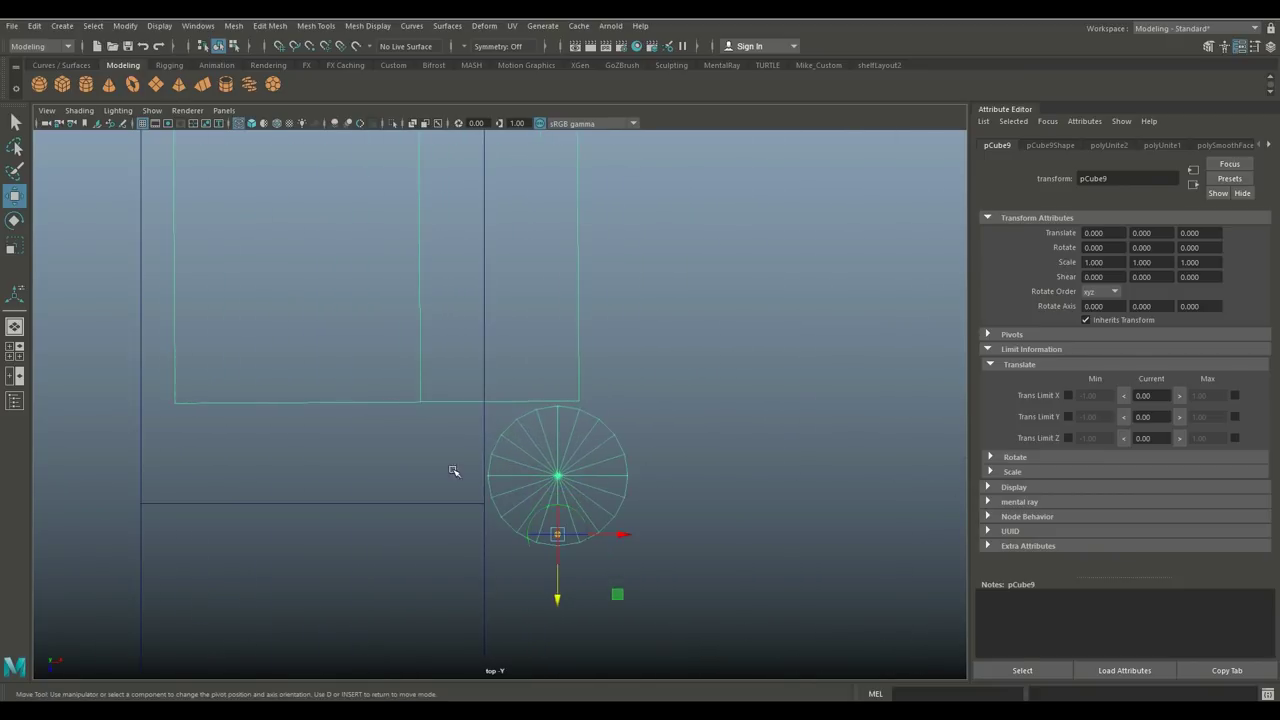
middle_click_drag(410, 379, 437, 459, "alt")
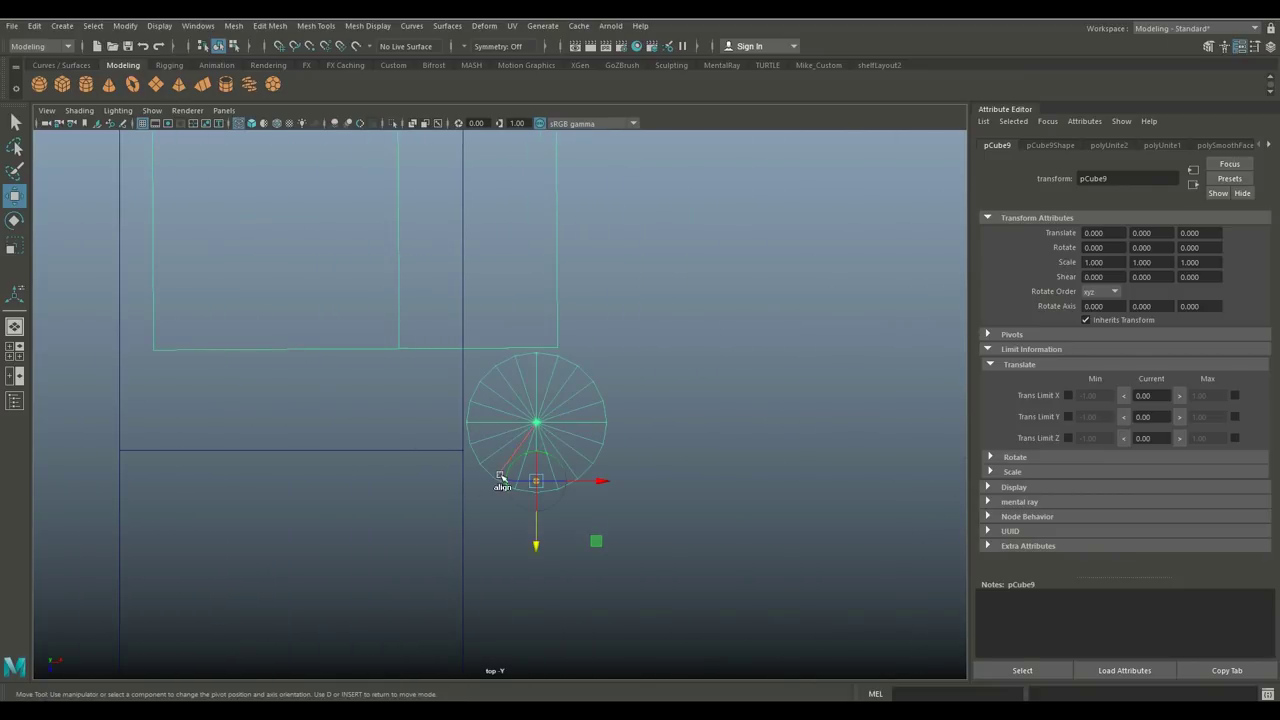
- Point-snap the door's pivot to the sphere's centre and test-rotate the door about -18° around Y
key("v")
left_click_drag(536, 481, 537, 427)
key("d")
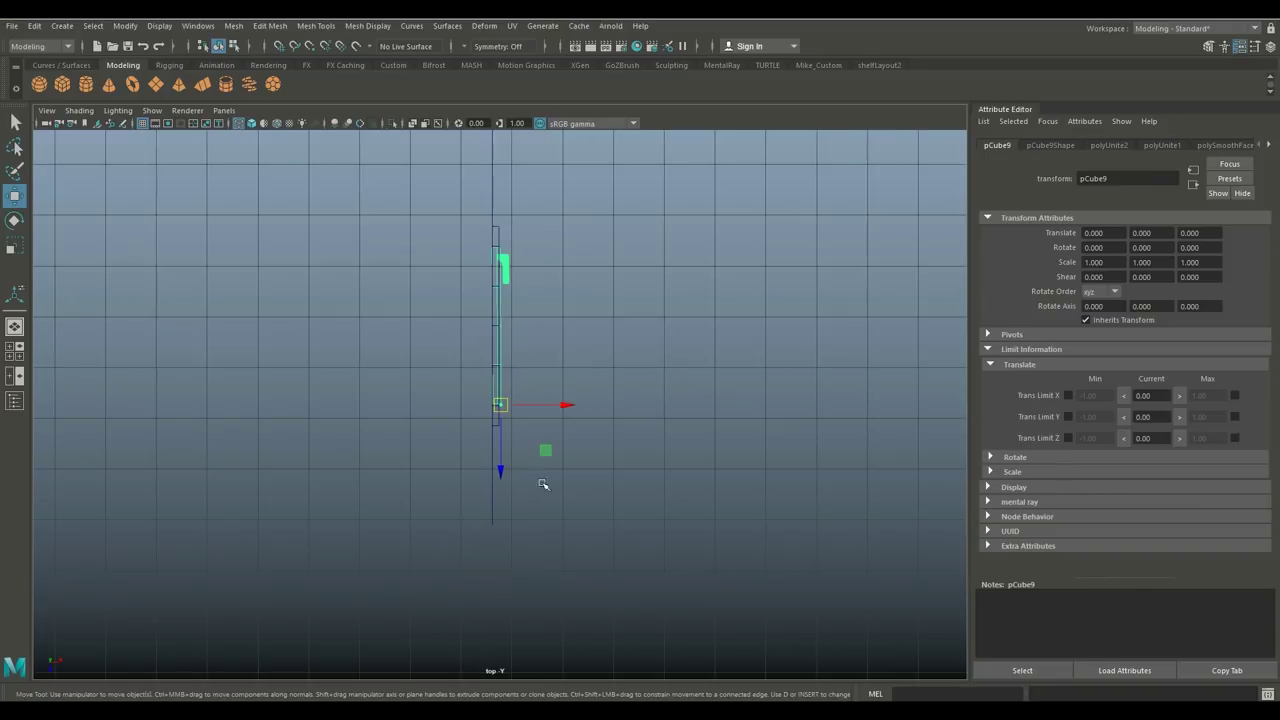
scroll(579, 495, "up", 3)
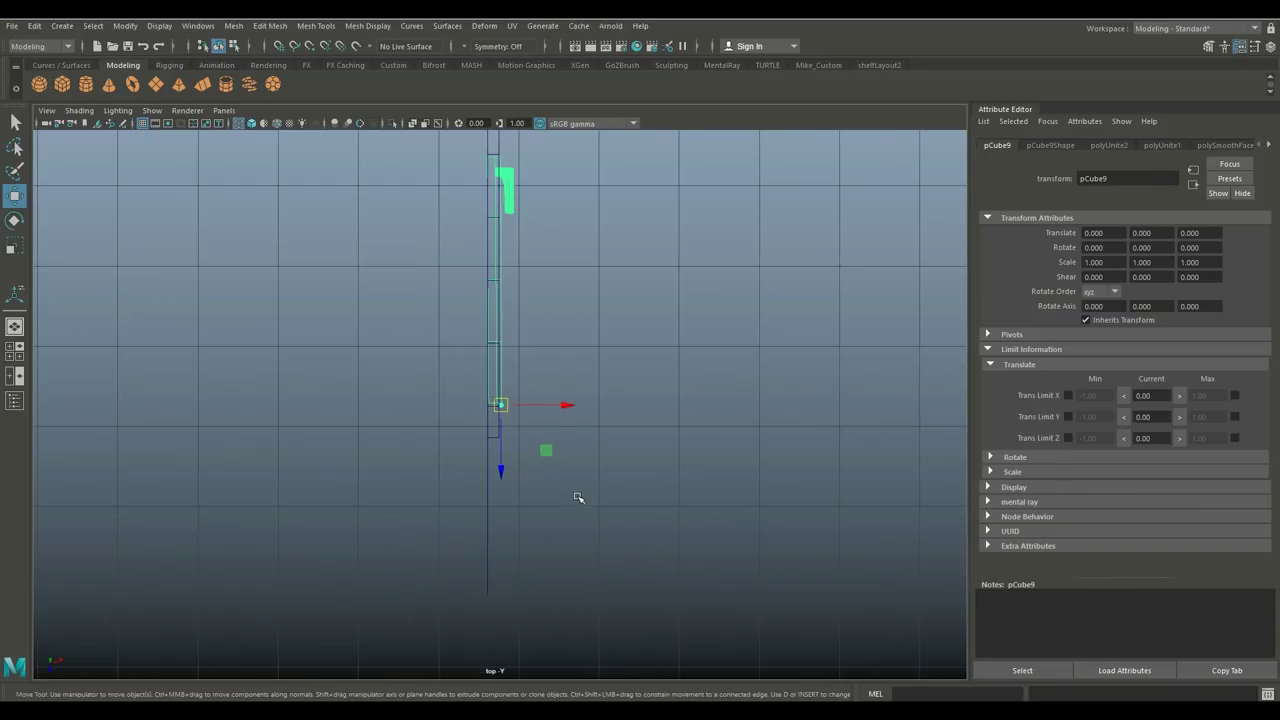
key("e")
mouse_move(563, 380)
left_mouse_down()
mouse_move(577, 420)
mouse_move(565, 397)
left_mouse_up()
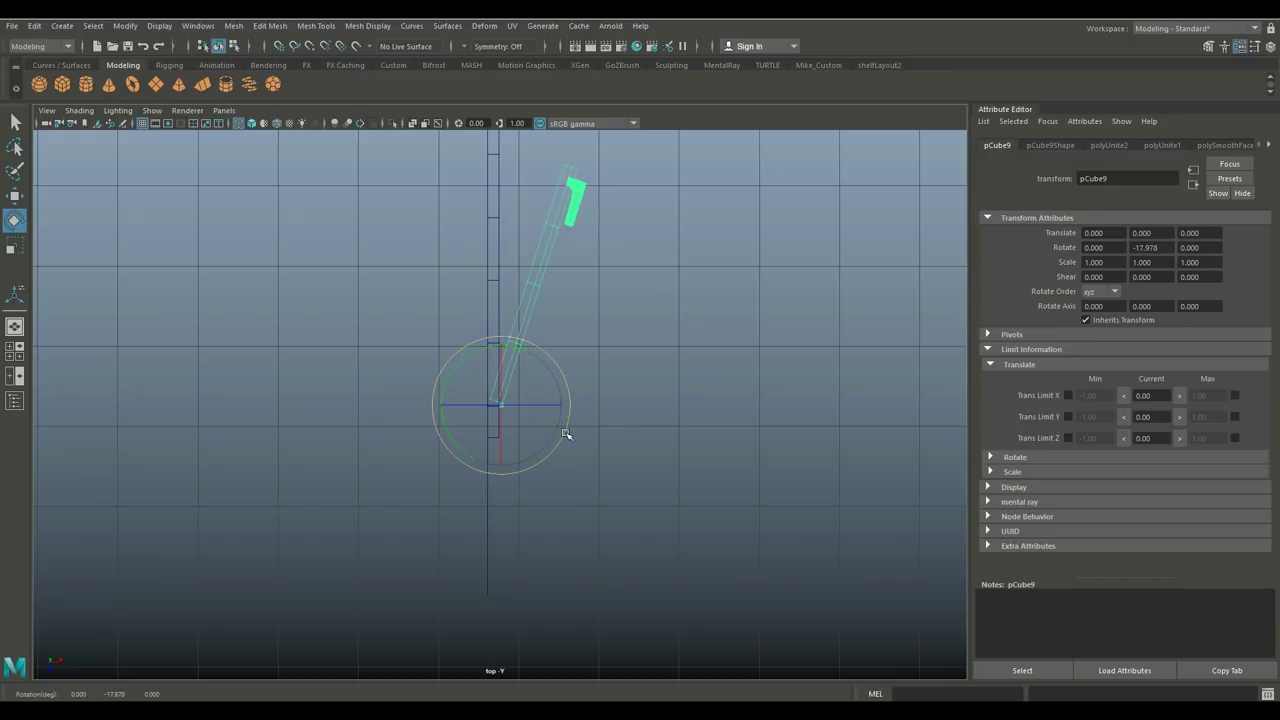
- Undo the door's test rotation and show all three walls in a maximized perspective view
key("ctrl+z")
key("space")
key("space")
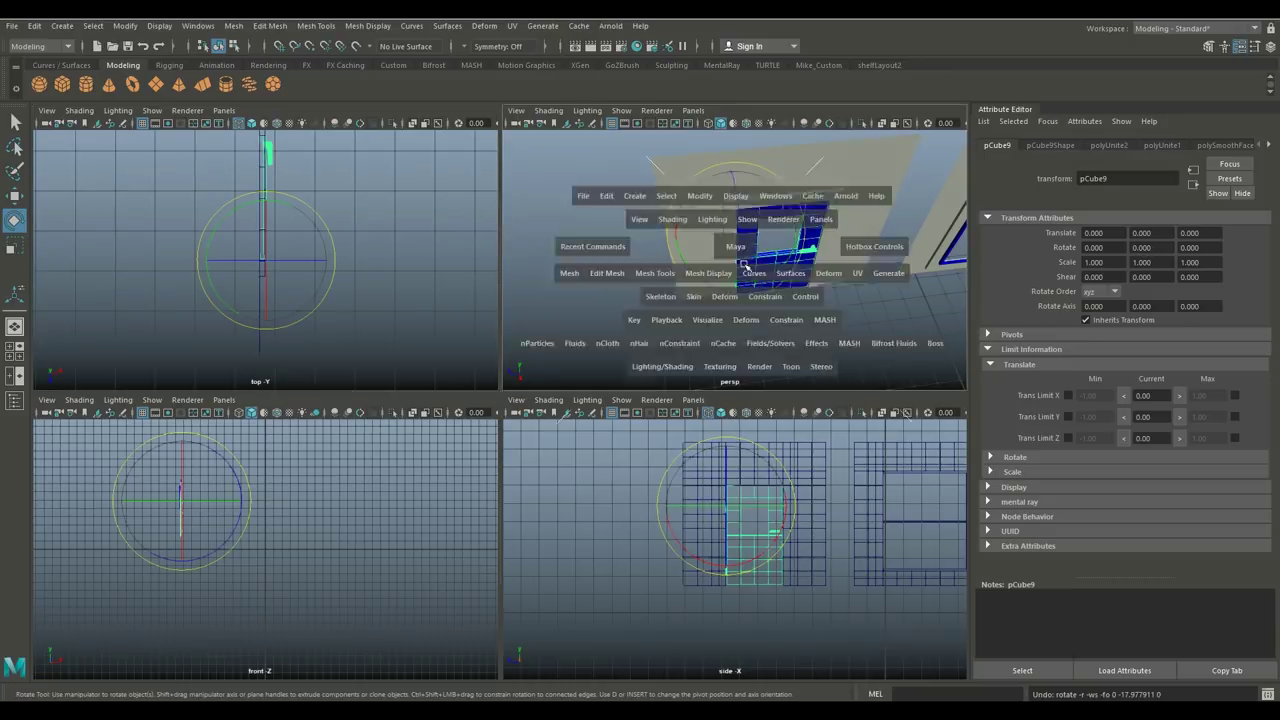
key("space")
left_click_drag(666, 366, 294, 437, "alt")
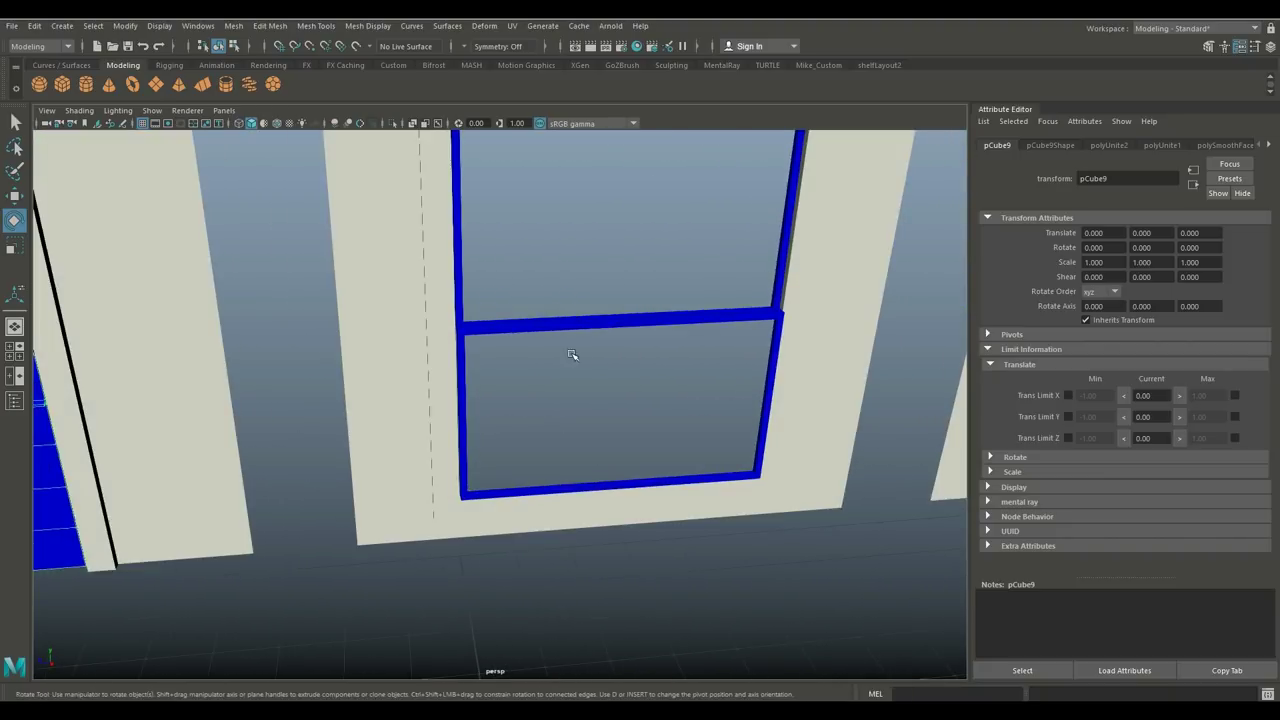
left_click(566, 349)
right_click_drag(566, 349, 525, 453, "alt")
left_click_drag(525, 453, 535, 512, "alt")
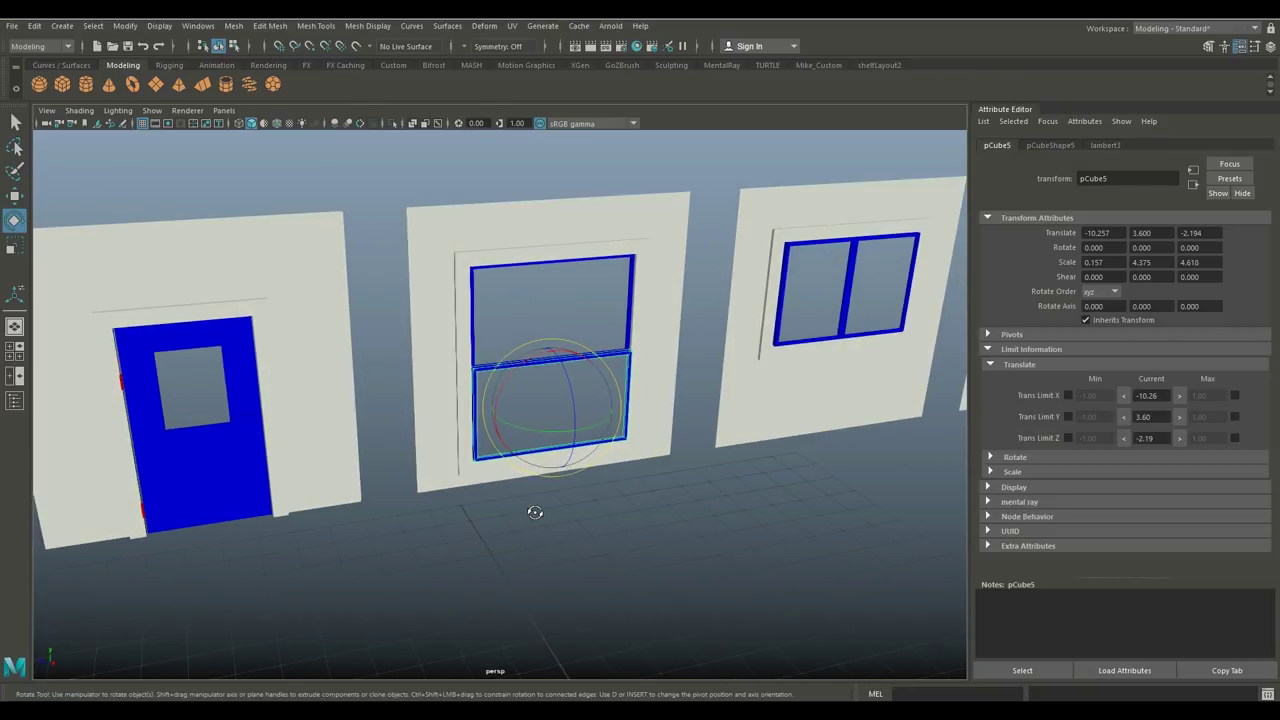
key("w")
key("f")
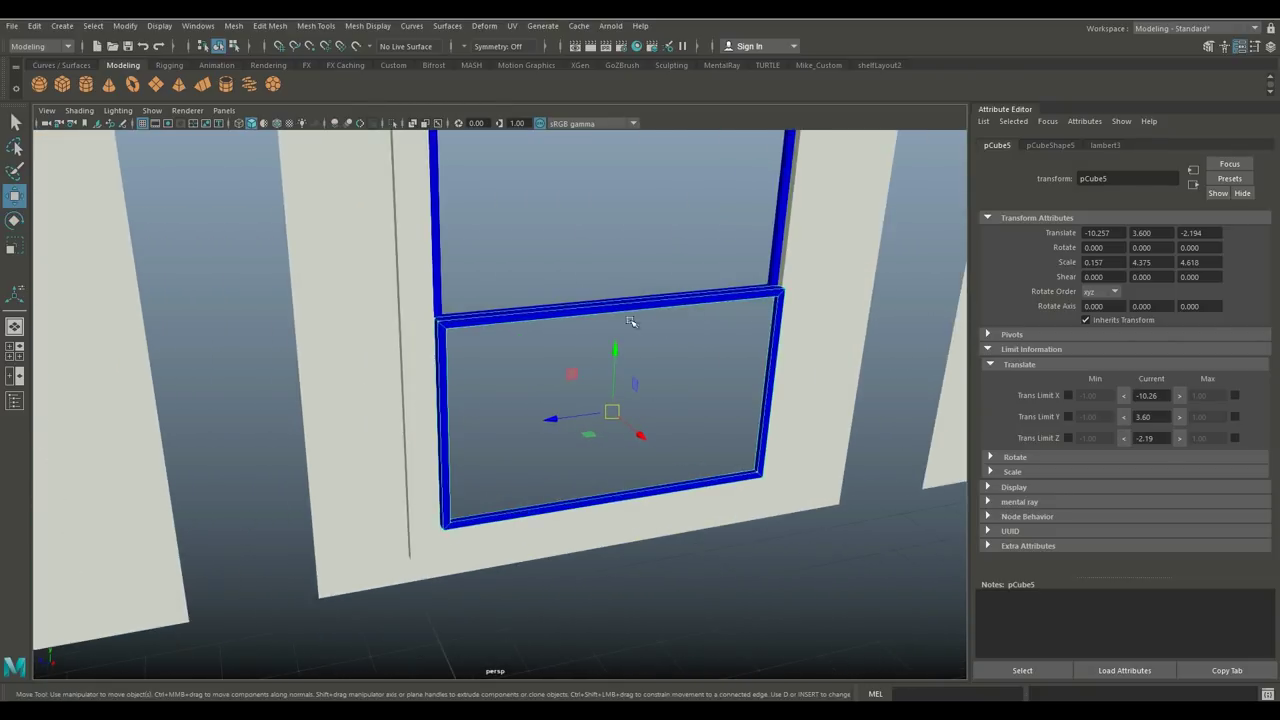
scroll(641, 466, "down", 5)
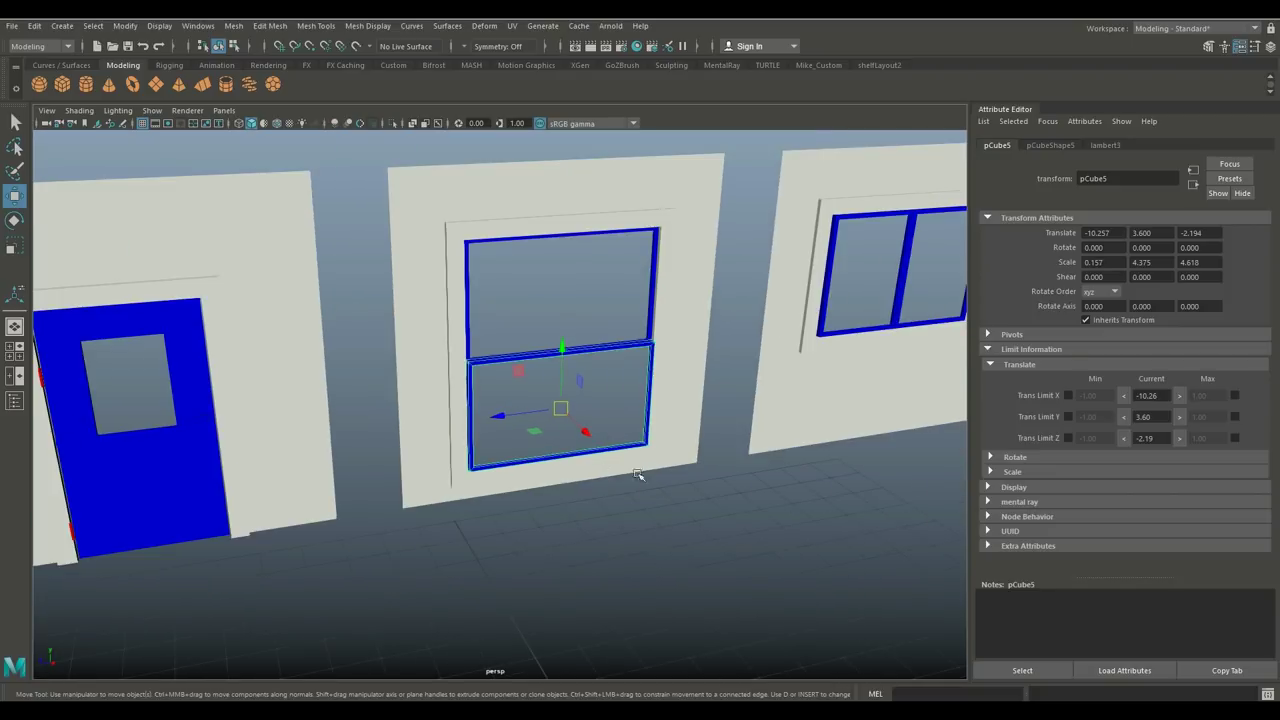
left_click_drag(562, 347, 564, 300)
left_click_drag(640, 336, 620, 371, "alt")
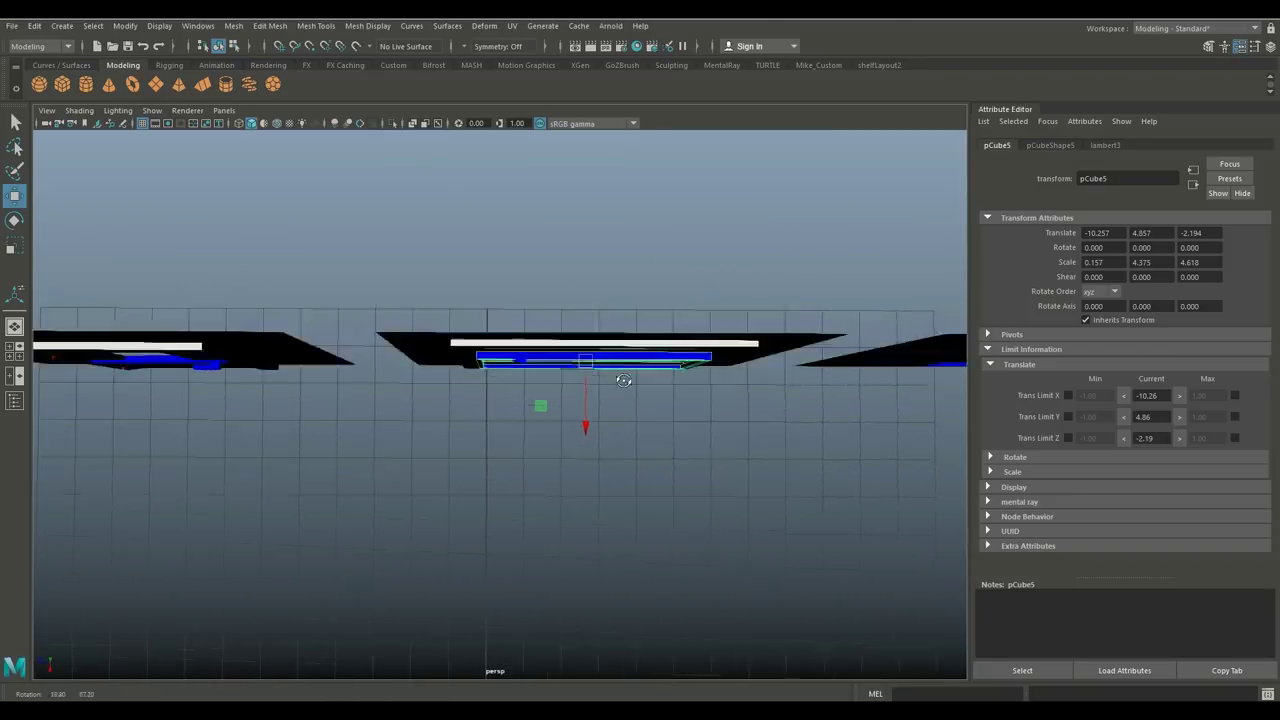
key("ctrl+z")
key("ctrl+z")
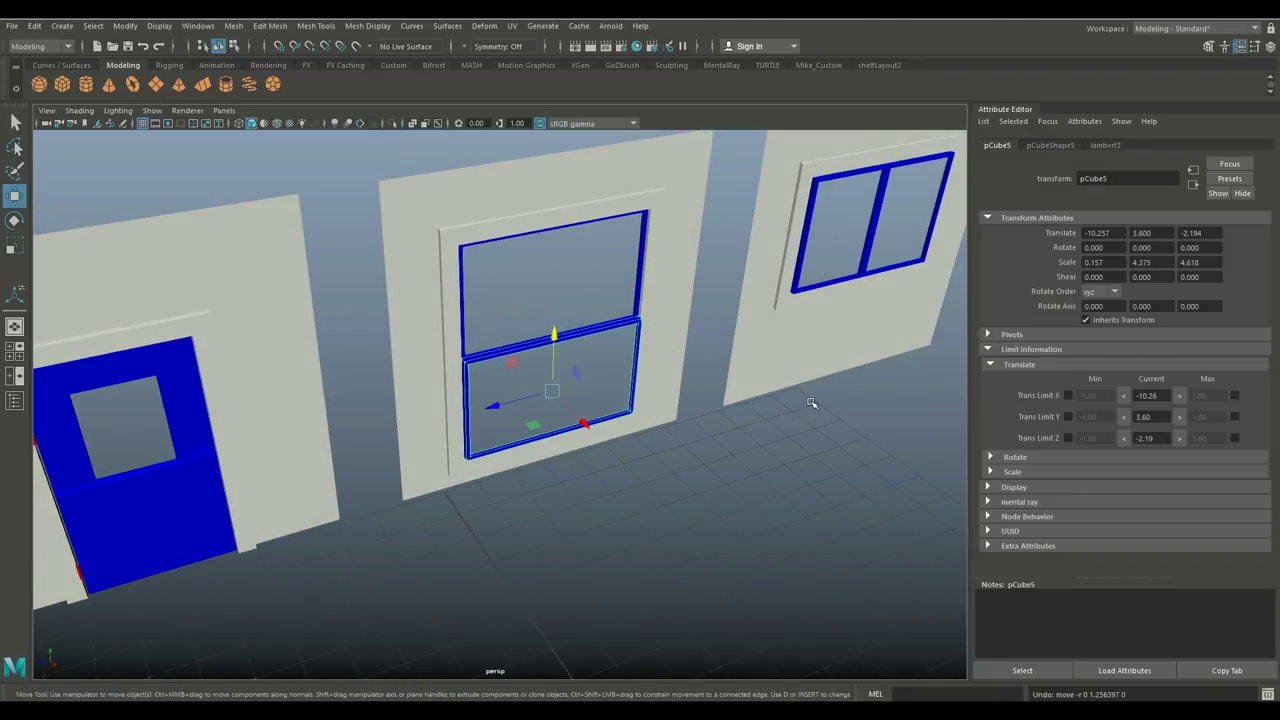
key("ctrl+z")
key("ctrl+z")
key("ctrl+z")
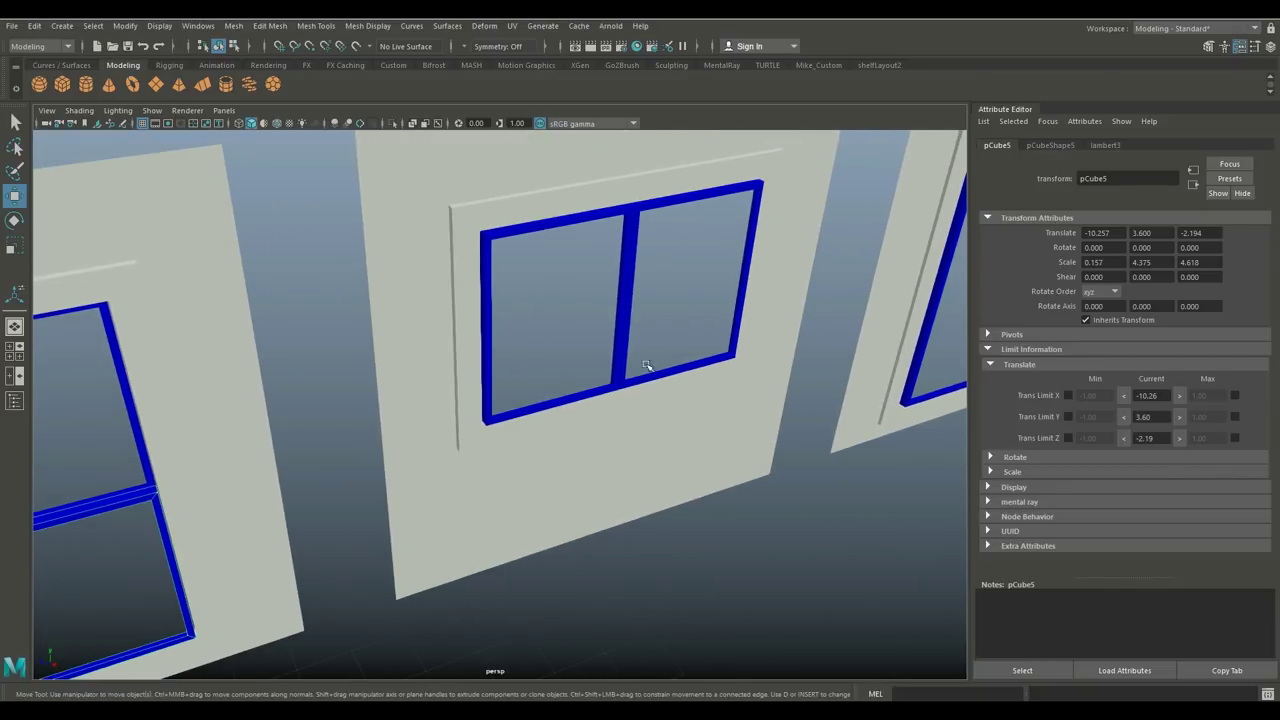
key("ctrl+z")
key("ctrl+z")
key("ctrl+z")
key("ctrl+z")
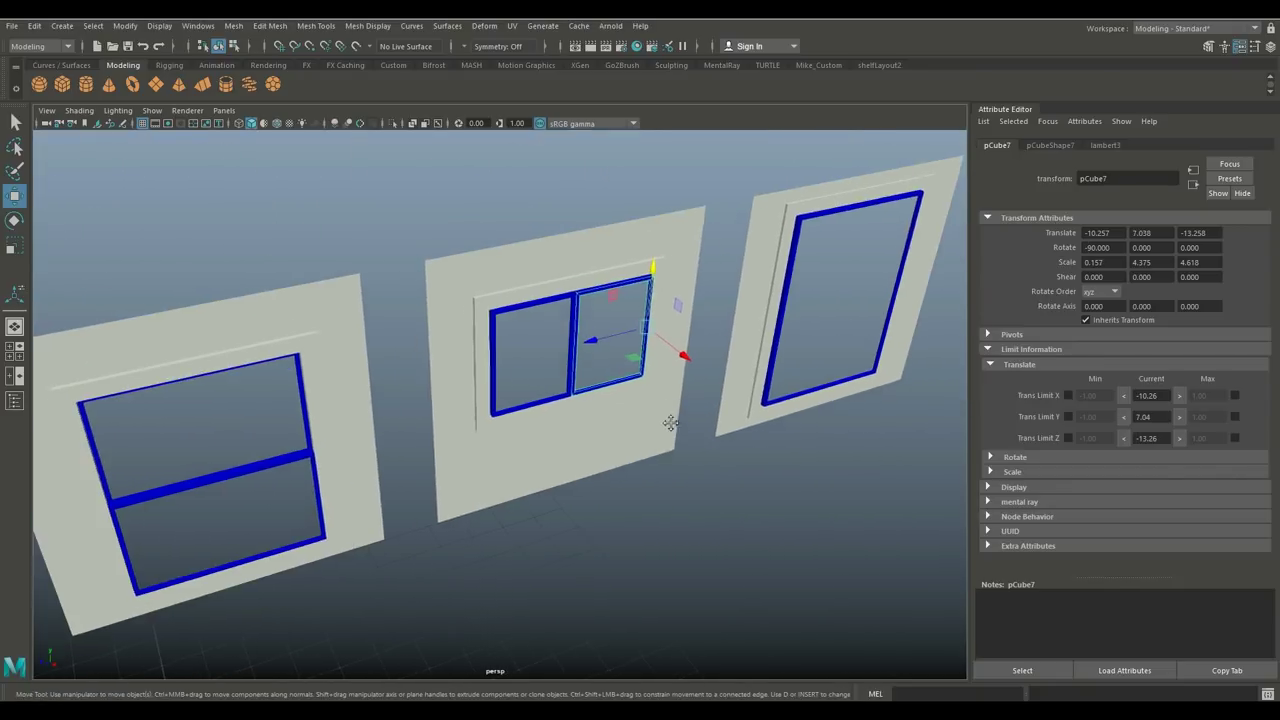
- Rotate the two-pane window's right pane (pCube7) 35.308° about Y around its edge
key("ctrl+z")
key("ctrl+z")
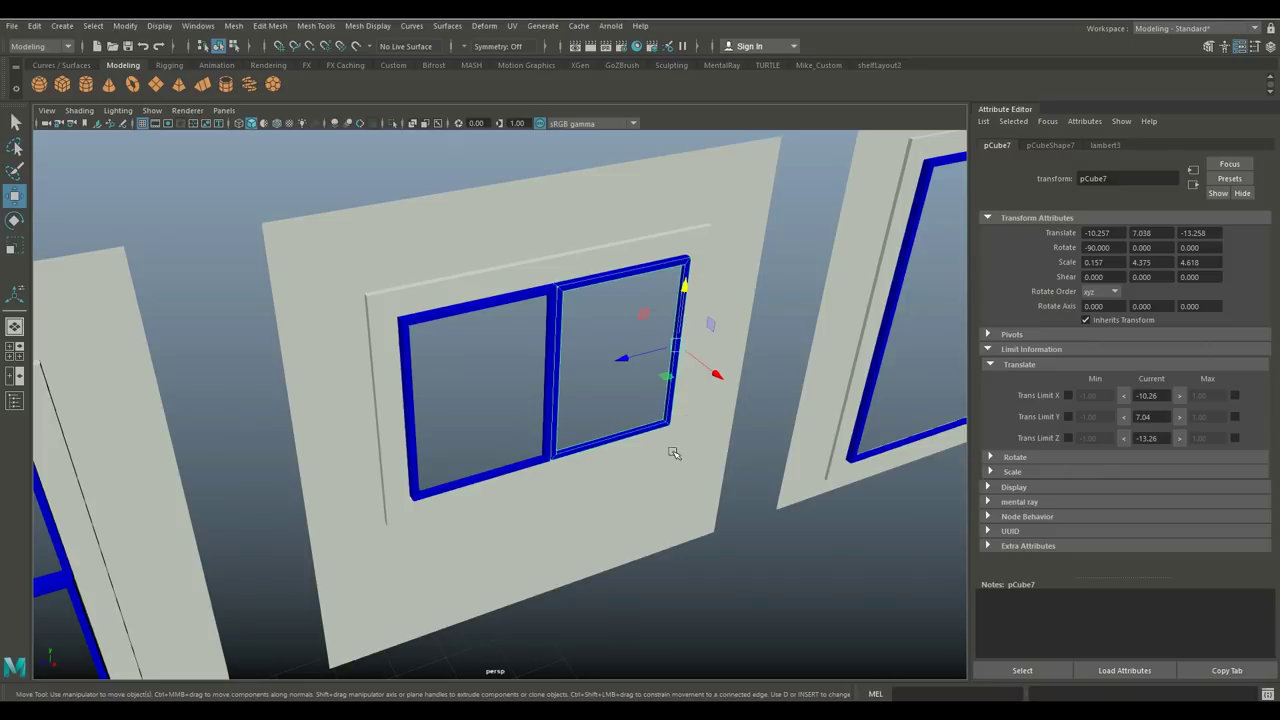
left_click(15, 350)
key("space")
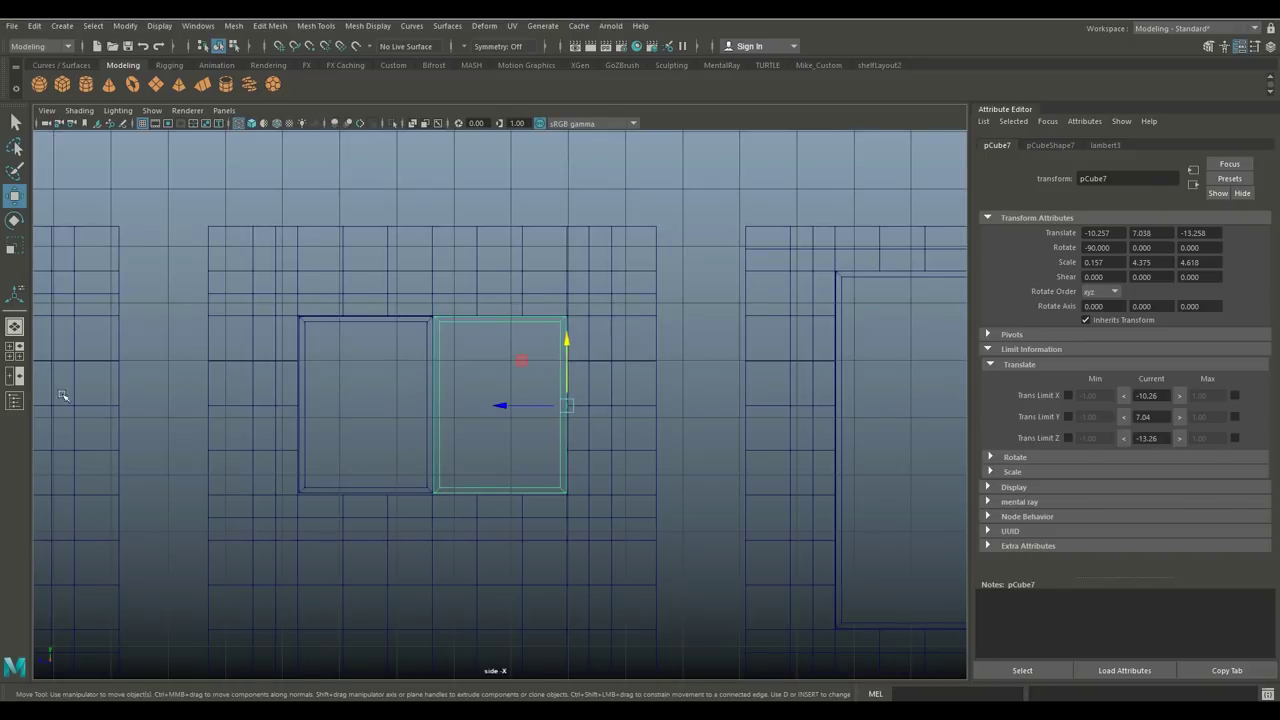
left_click(15, 350)
key("space")
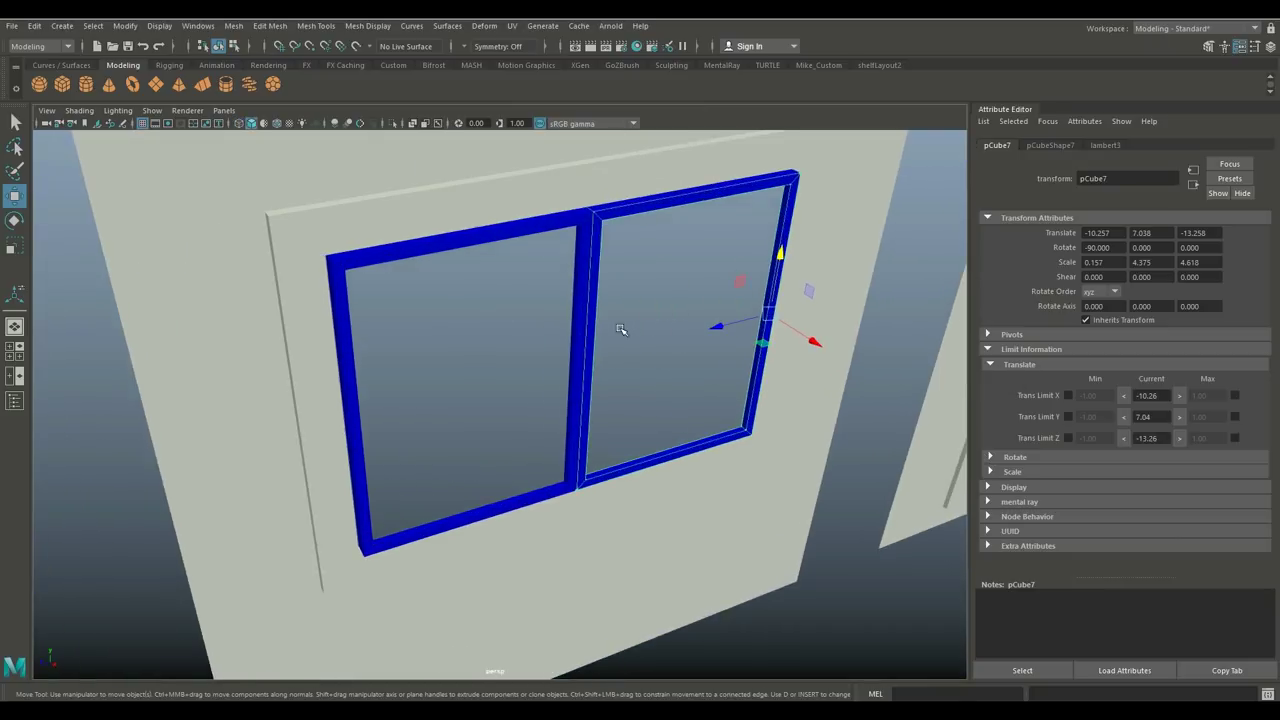
left_click_drag(620, 330, 604, 379, "alt")
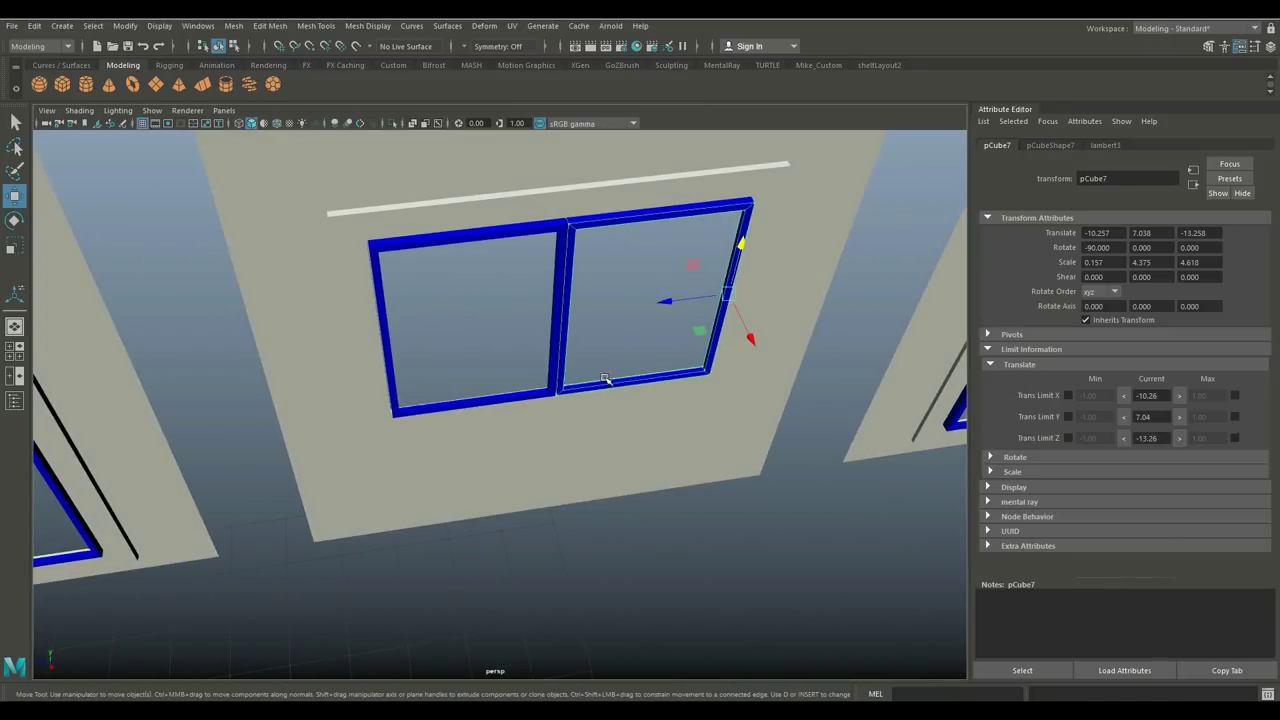
key("e")
left_click_drag(704, 330, 663, 480)
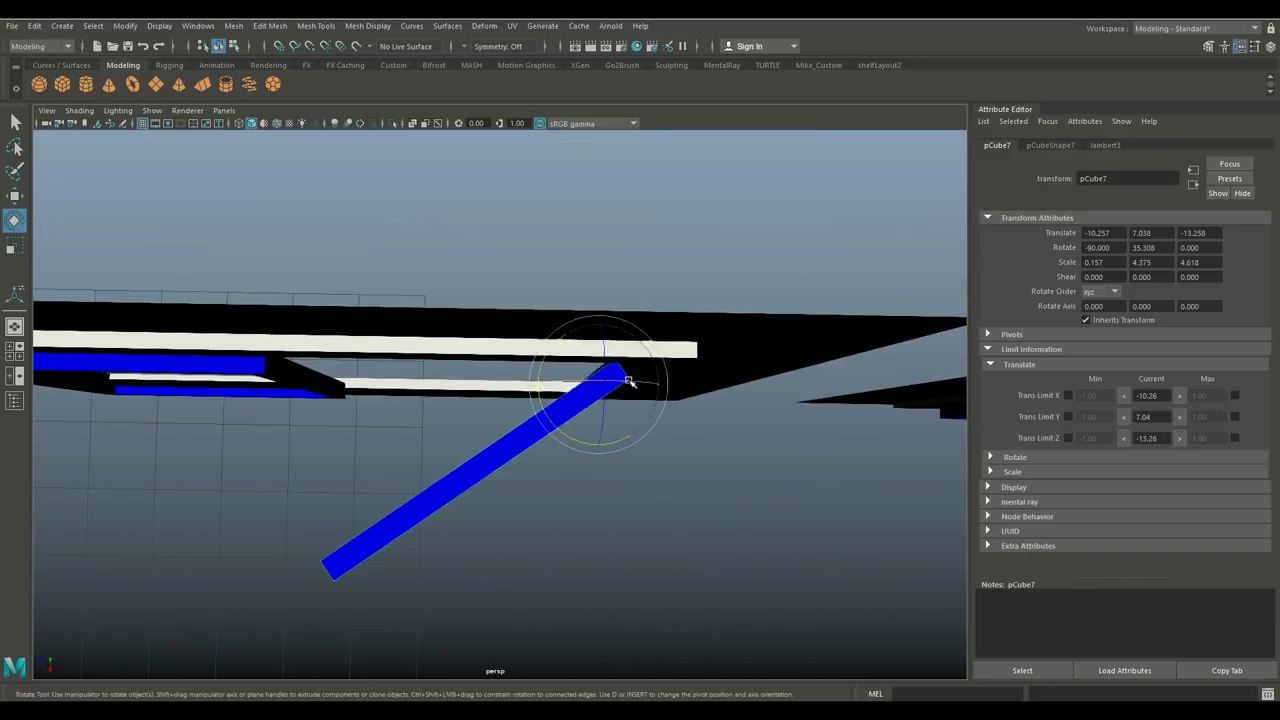
- Test-swing the two-pane window's panes, then undo so both sit closed again
left_click_drag(628, 384, 589, 449, "alt")
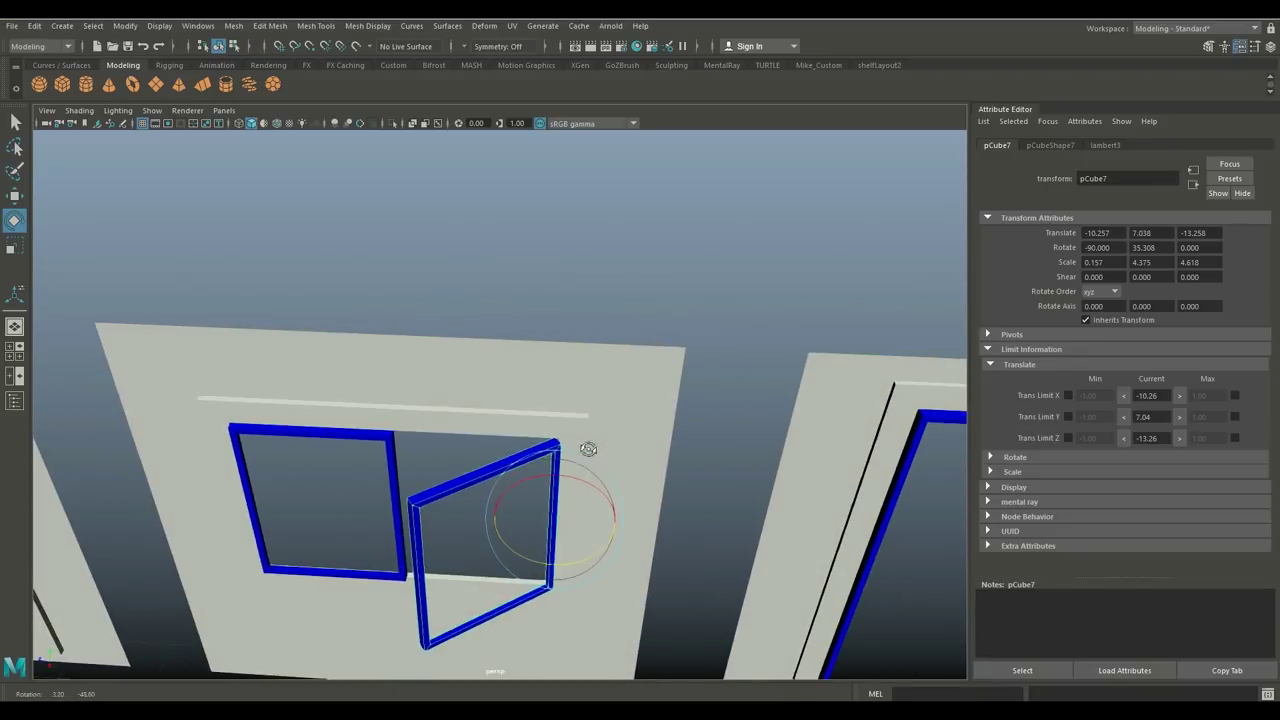
left_click(392, 470)
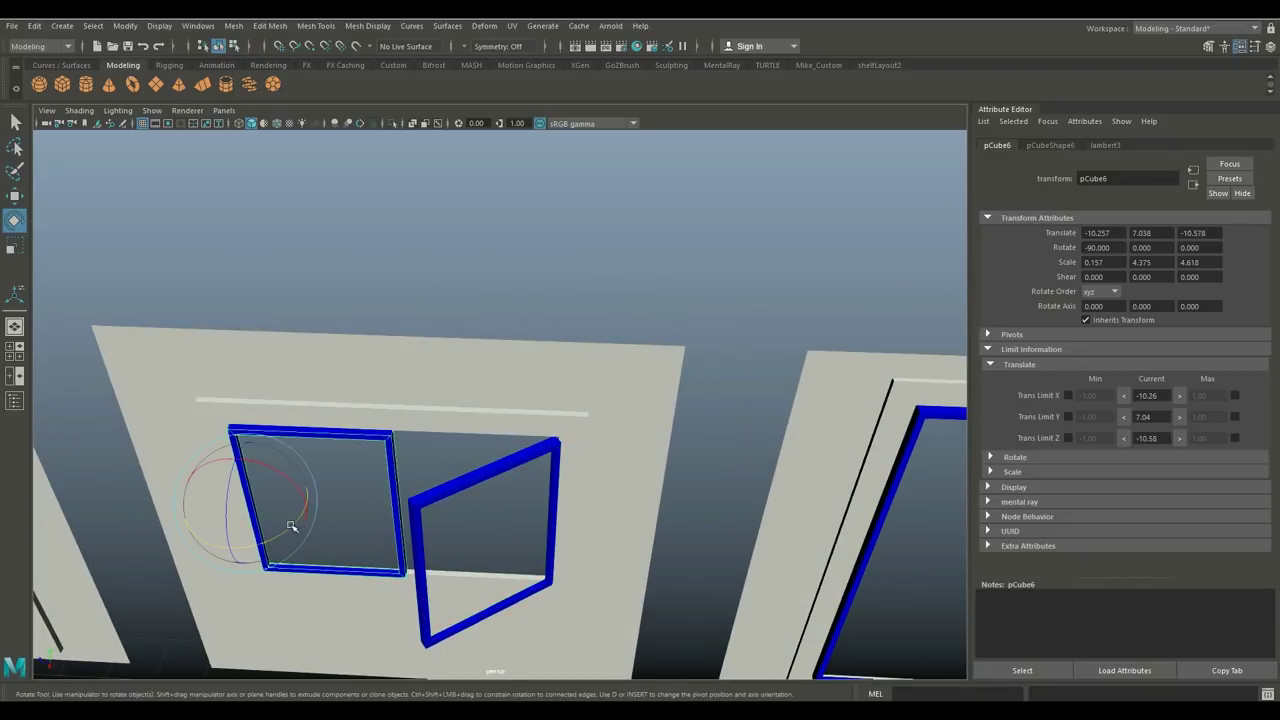
left_click_drag(291, 526, 344, 566)
key("ctrl+z")
key("ctrl+z")
key("ctrl+z")
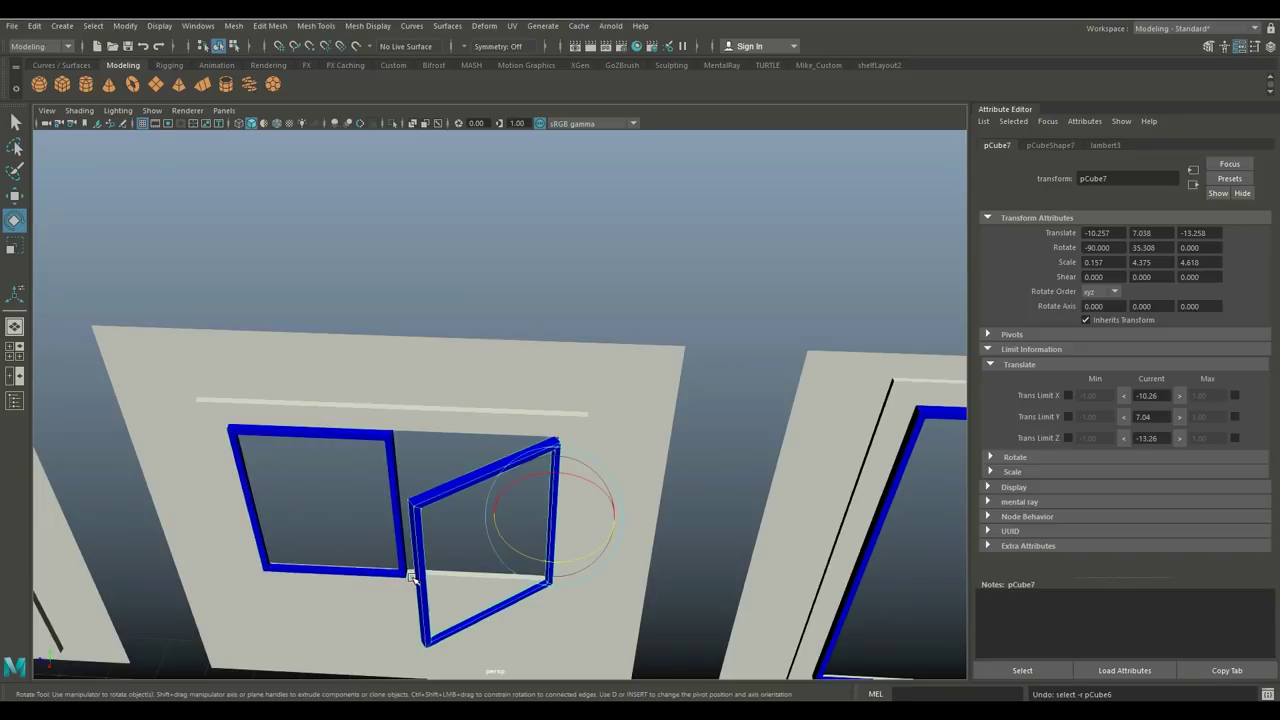
- Test-rotate the tall single window frame, then undo the rotation
scroll(711, 484, "down", 3)
middle_click_drag(666, 466, 553, 308, "alt")
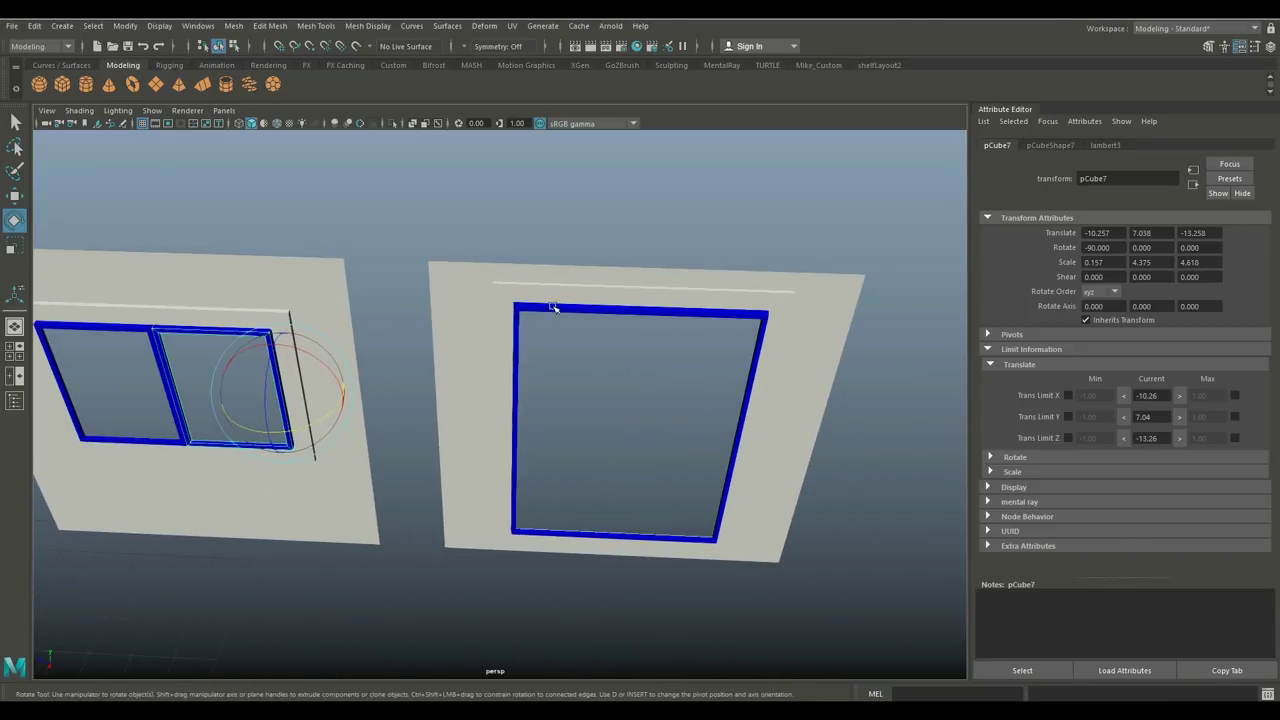
left_click(577, 308)
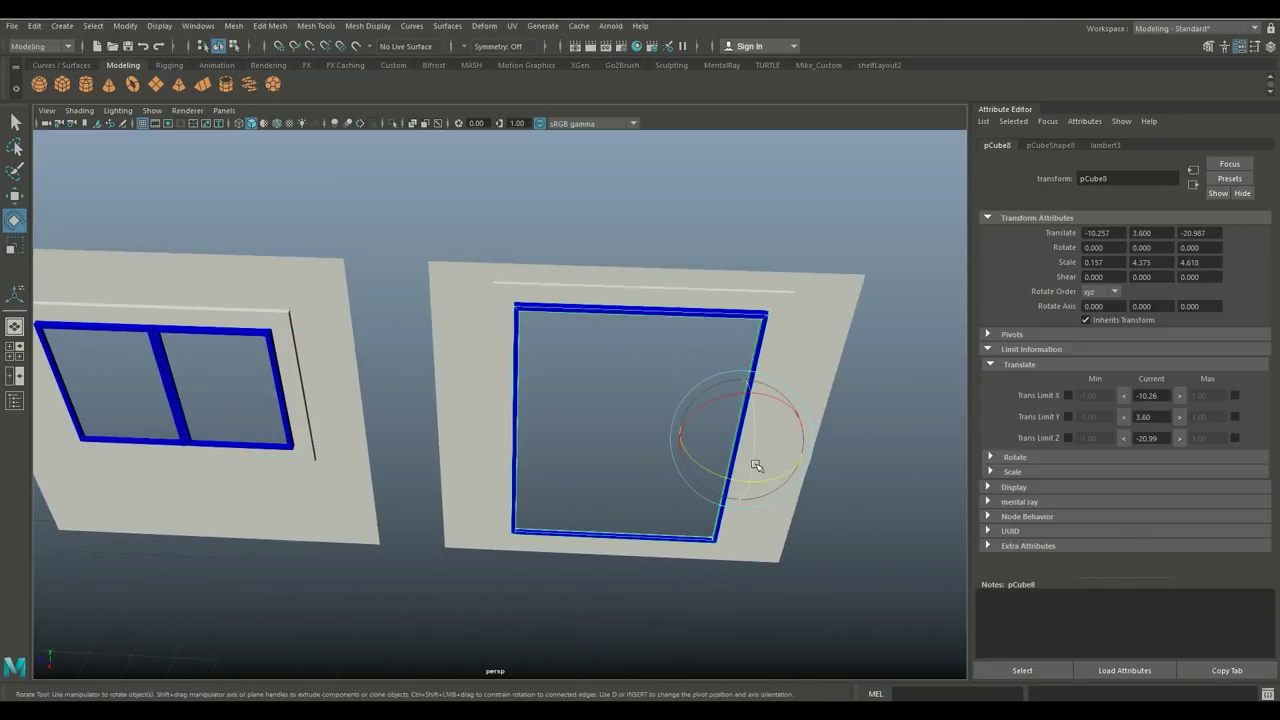
left_click_drag(755, 460, 762, 505)
key("ctrl+z")
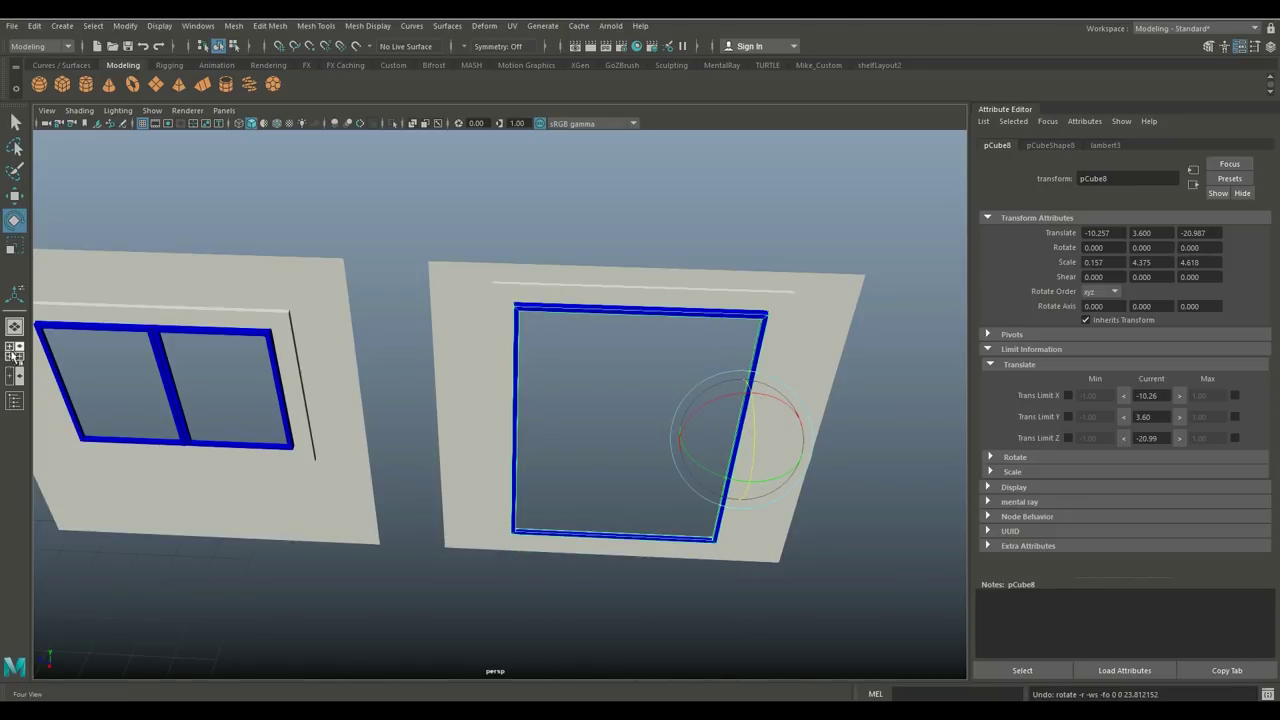
- In the maximized side view, move the tall window pCube8's pivot to its centre
key("space")
key("space")
scroll(829, 534, "down", 3)
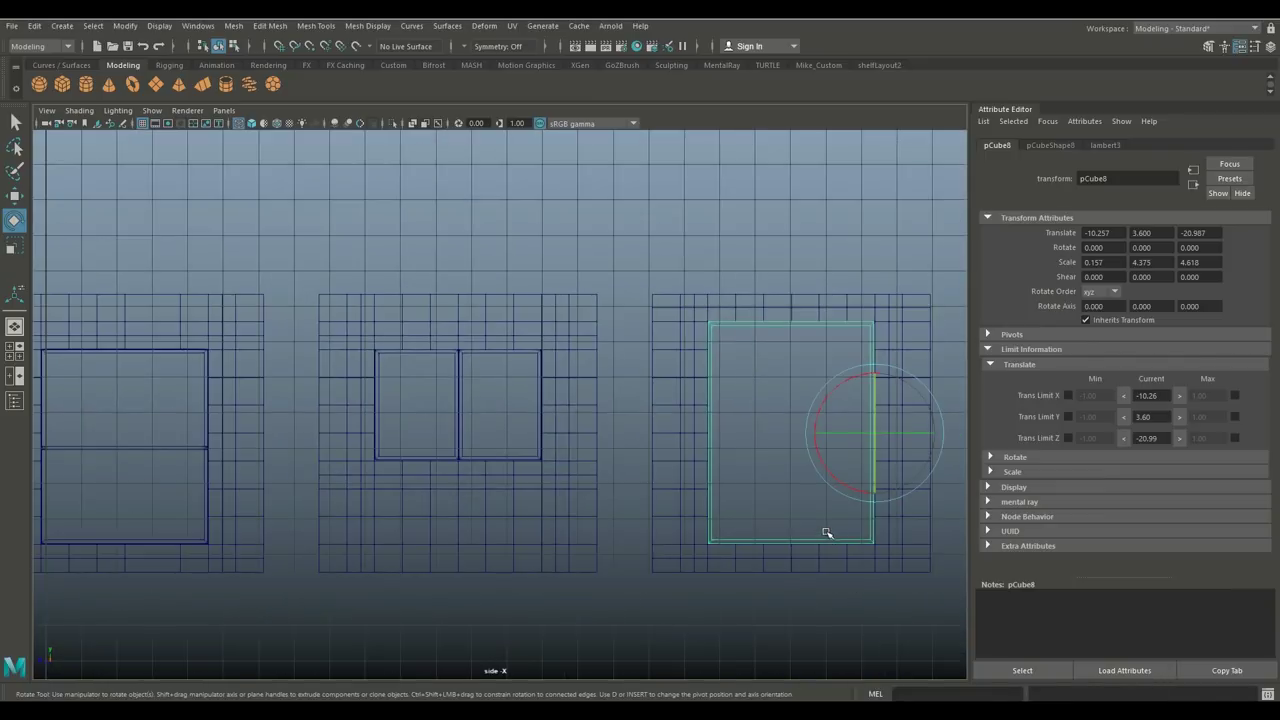
scroll(548, 528, "up", 2)
scroll(612, 443, "up", 2)
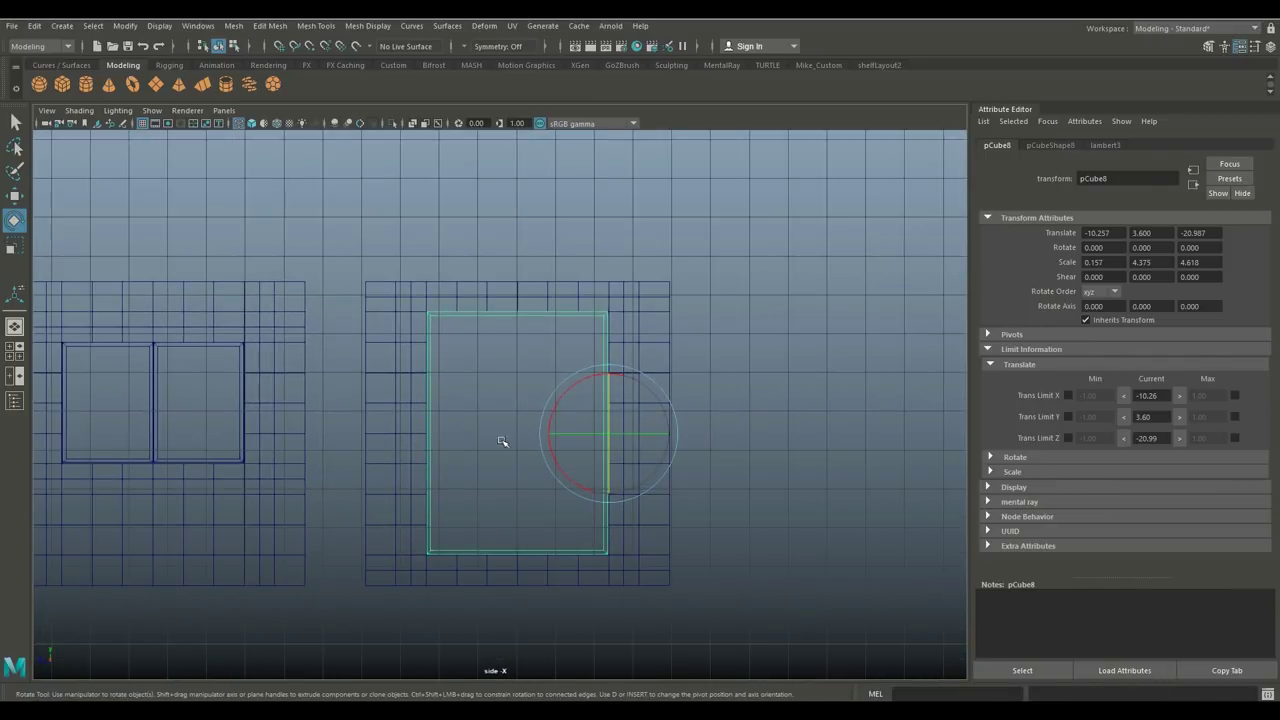
key("d")
left_click_drag(557, 434, 468, 462)
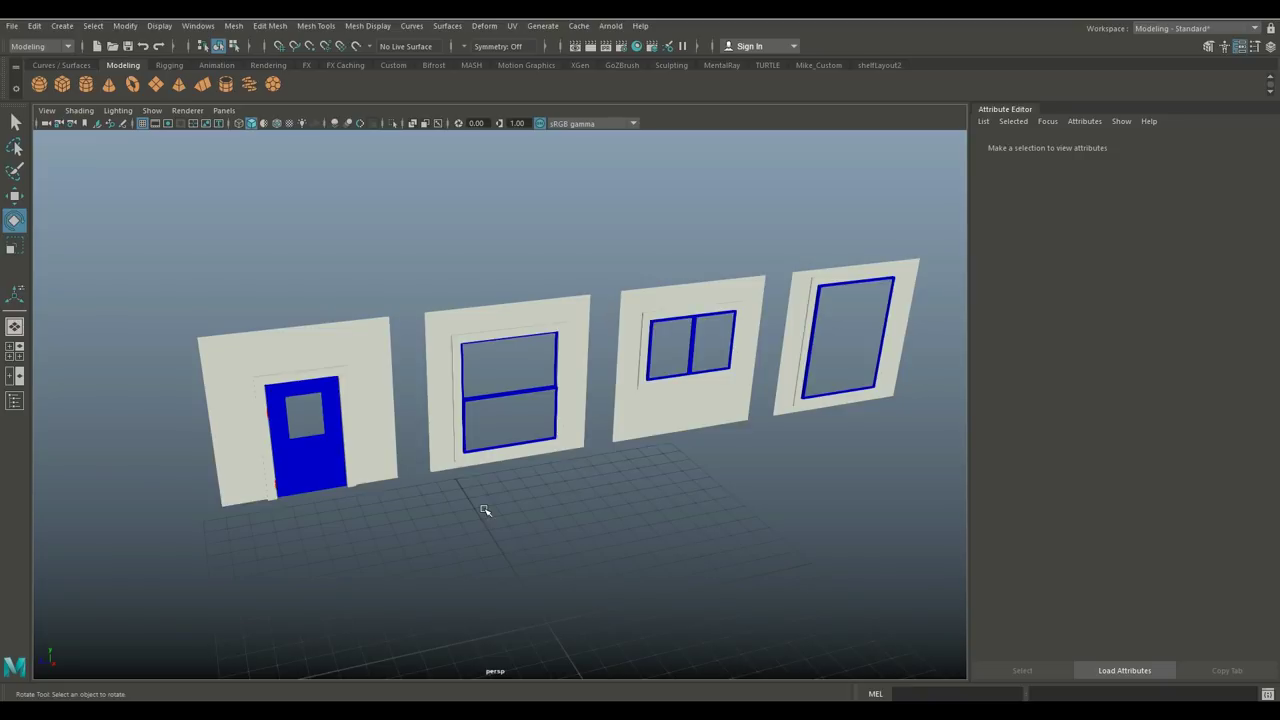
left_click(324, 459)
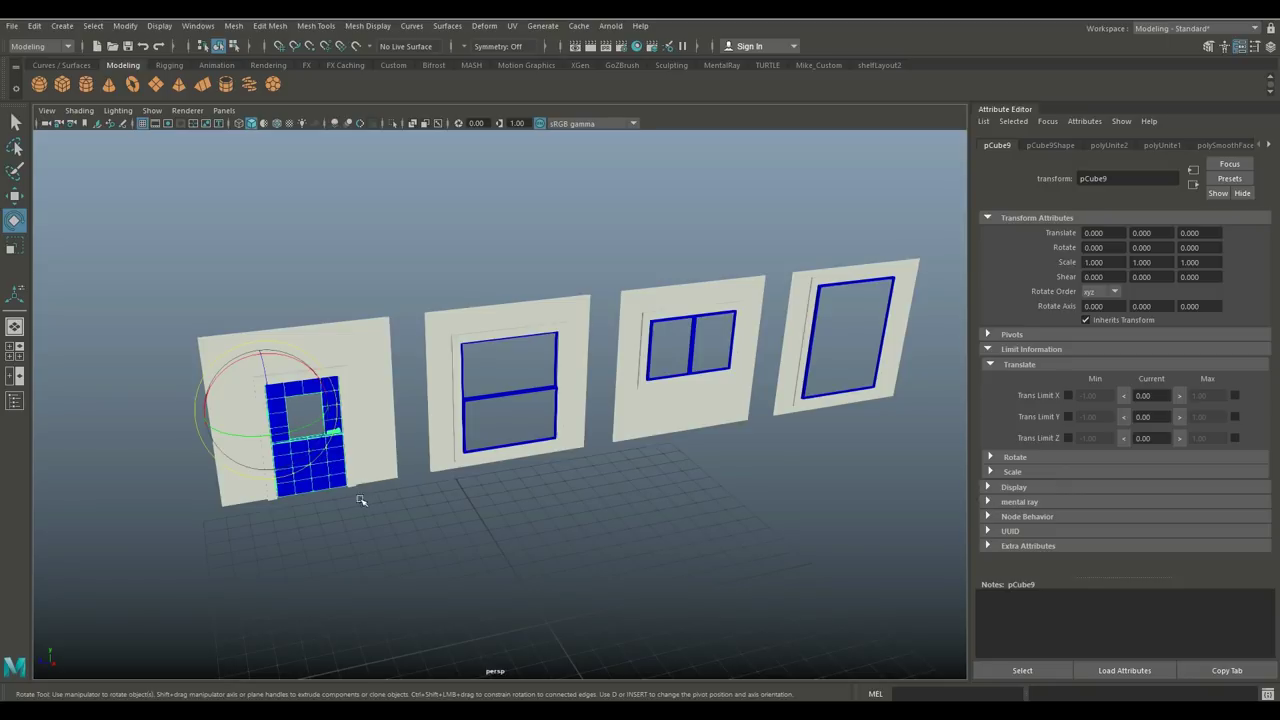
mouse_move(303, 424)
left_mouse_down()
mouse_move(259, 447)
mouse_move(244, 446)
mouse_move(286, 434)
mouse_move(165, 437)
mouse_move(300, 434)
mouse_move(354, 396)
mouse_move(299, 444)
left_mouse_up()
key("ctrl+z")
key("ctrl+z")
key("ctrl+z")
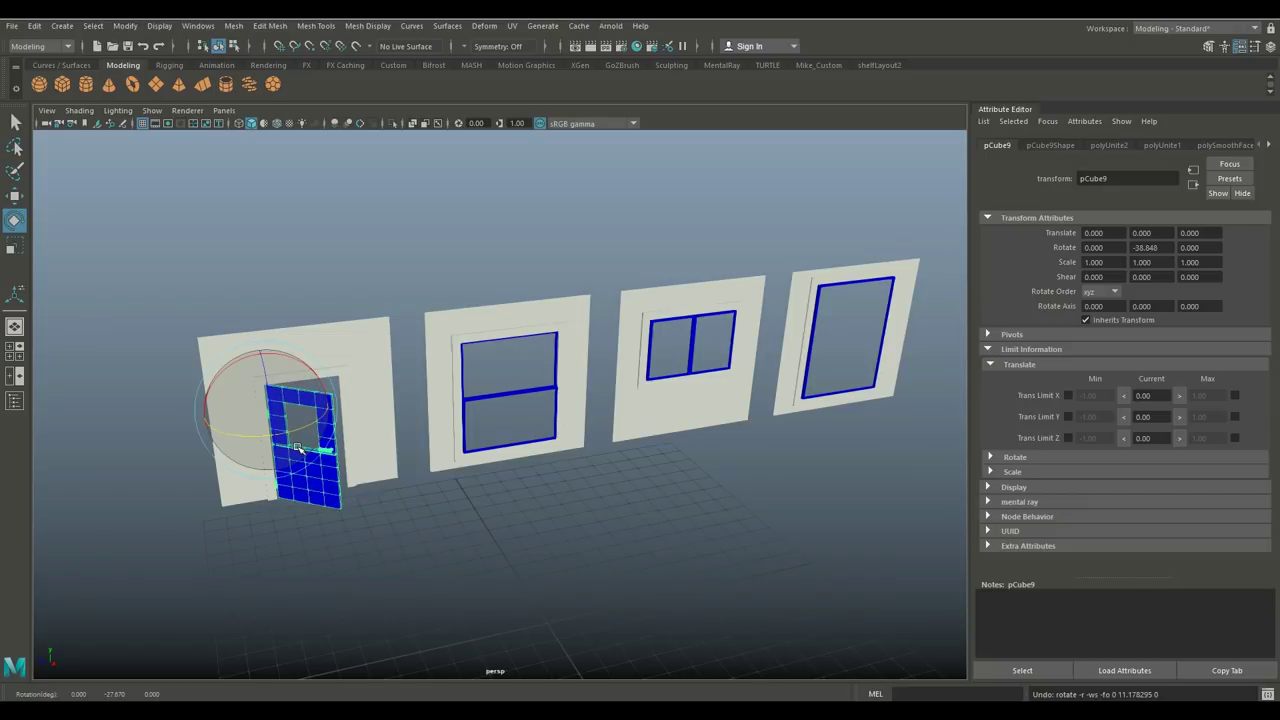
scroll(406, 506, "up", 3)
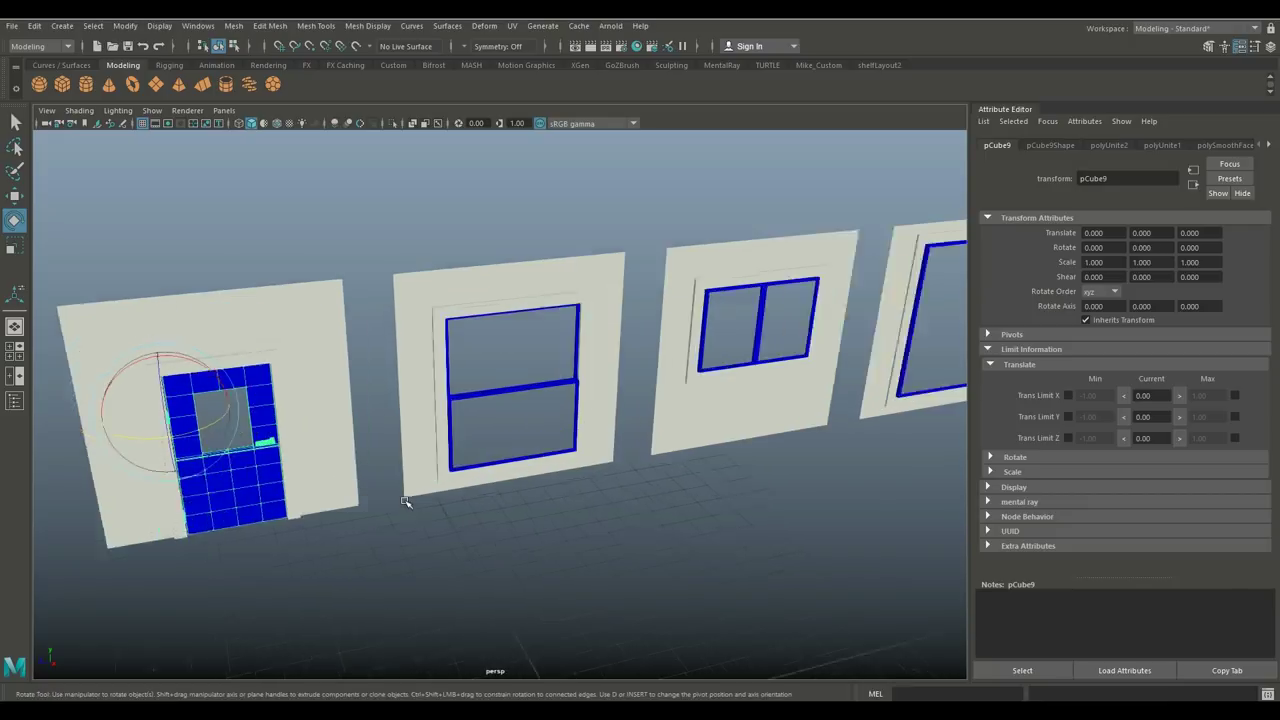
scroll(401, 506, "down", 3)
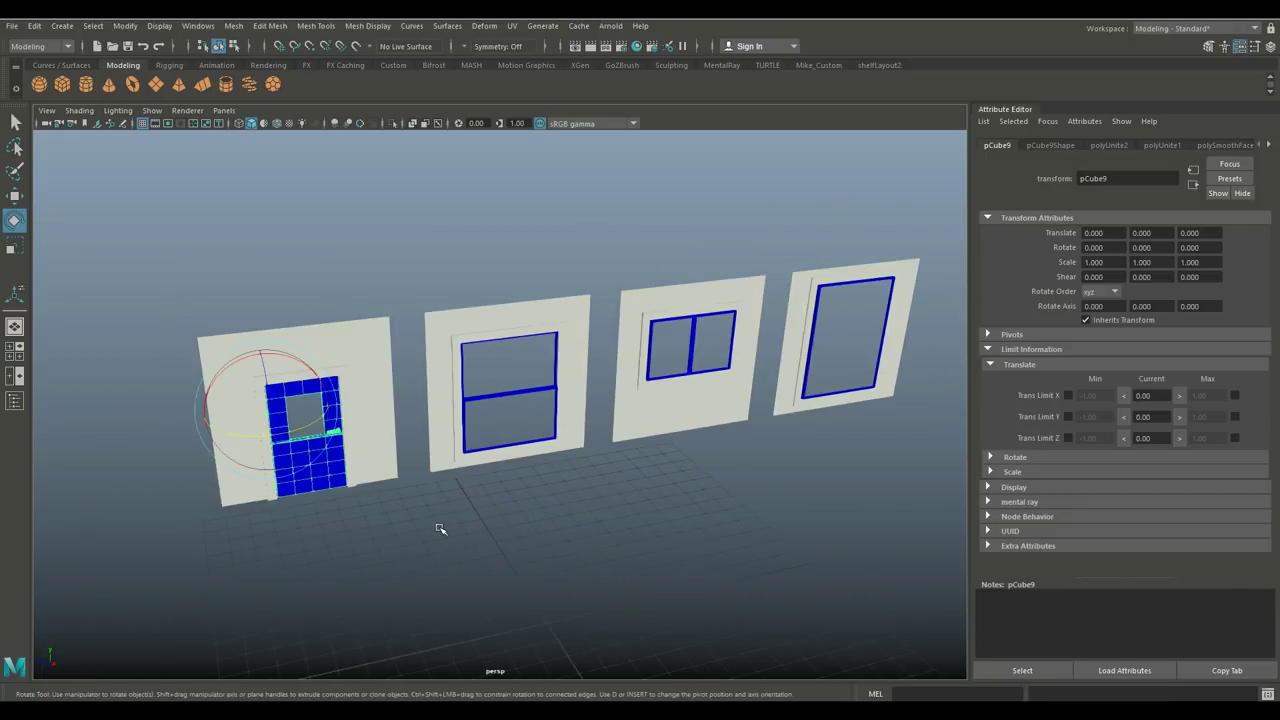
left_click_drag(437, 528, 446, 557, "alt")
left_click(511, 517)
scroll(508, 524, "up", 3)
left_click(297, 457)
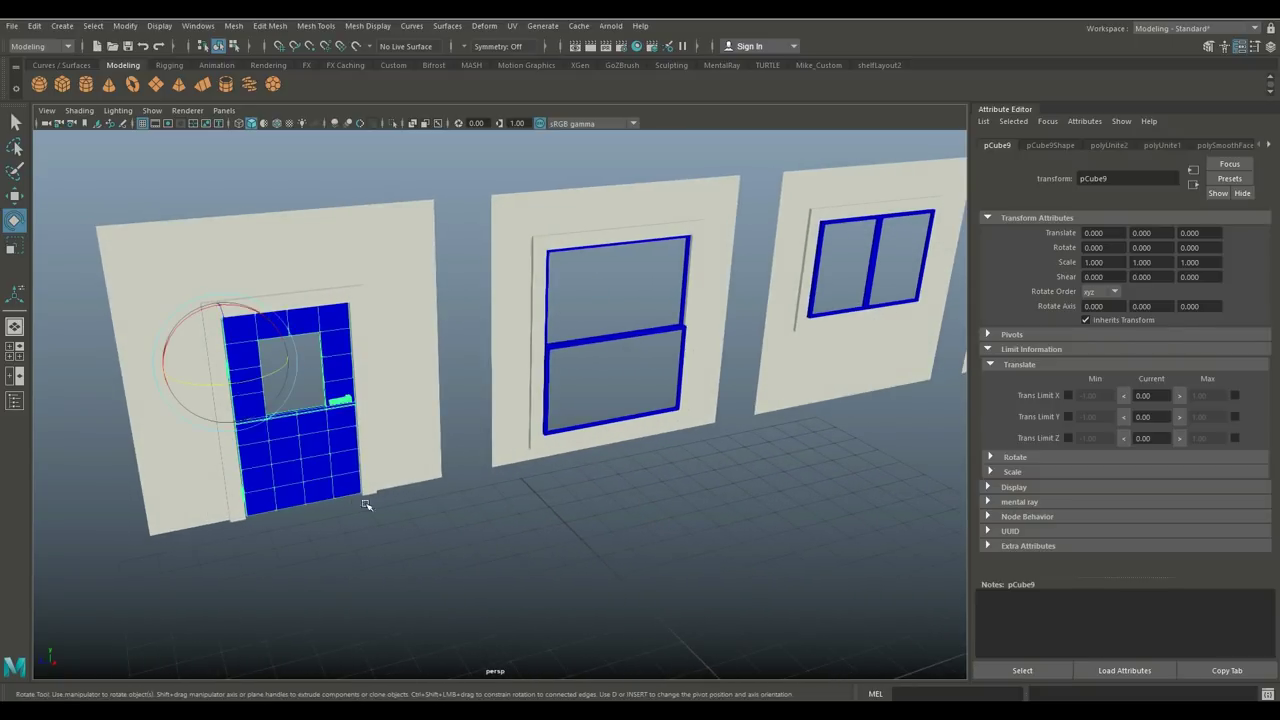
key("ctrl+a")
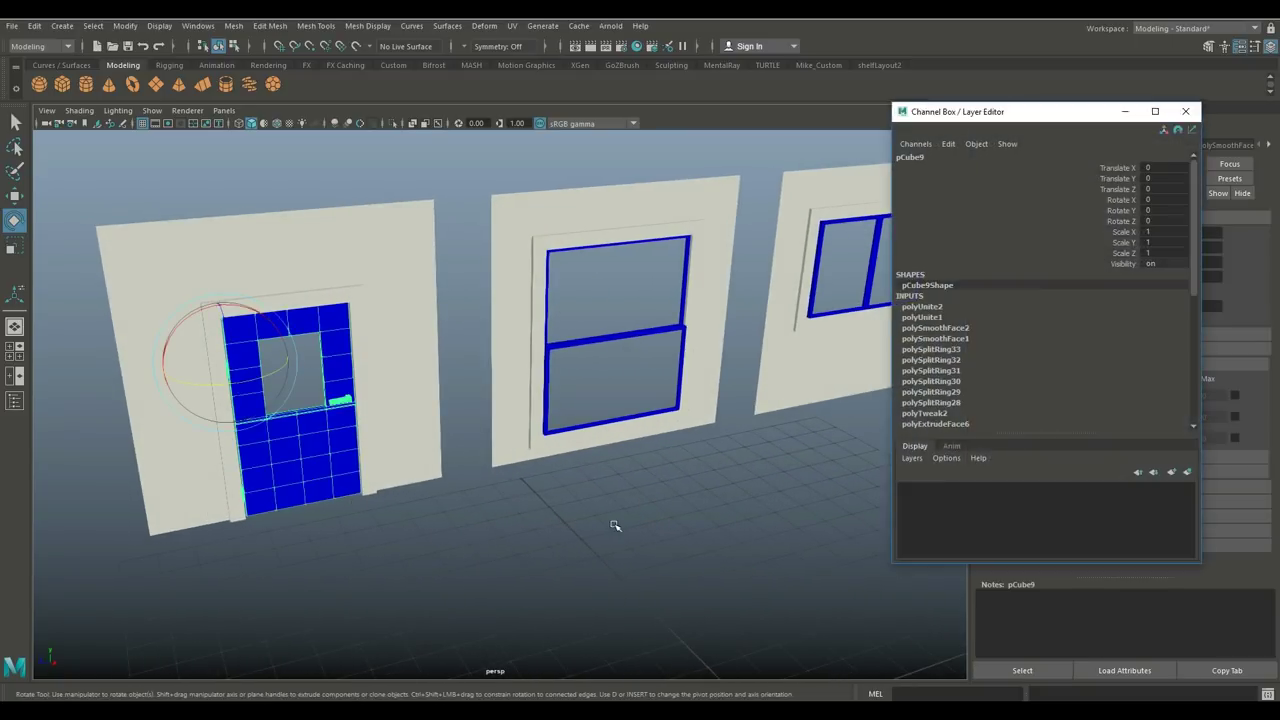
left_click(1185, 111)
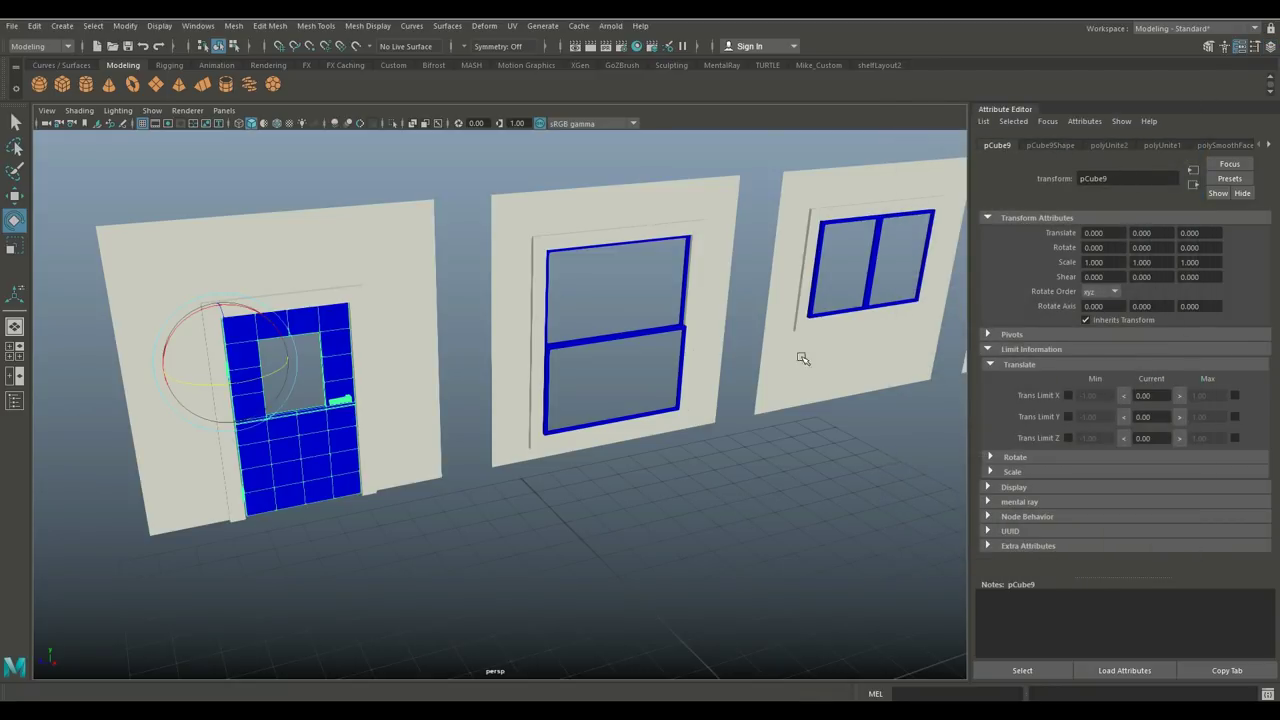
left_click_drag(265, 378, 238, 387)
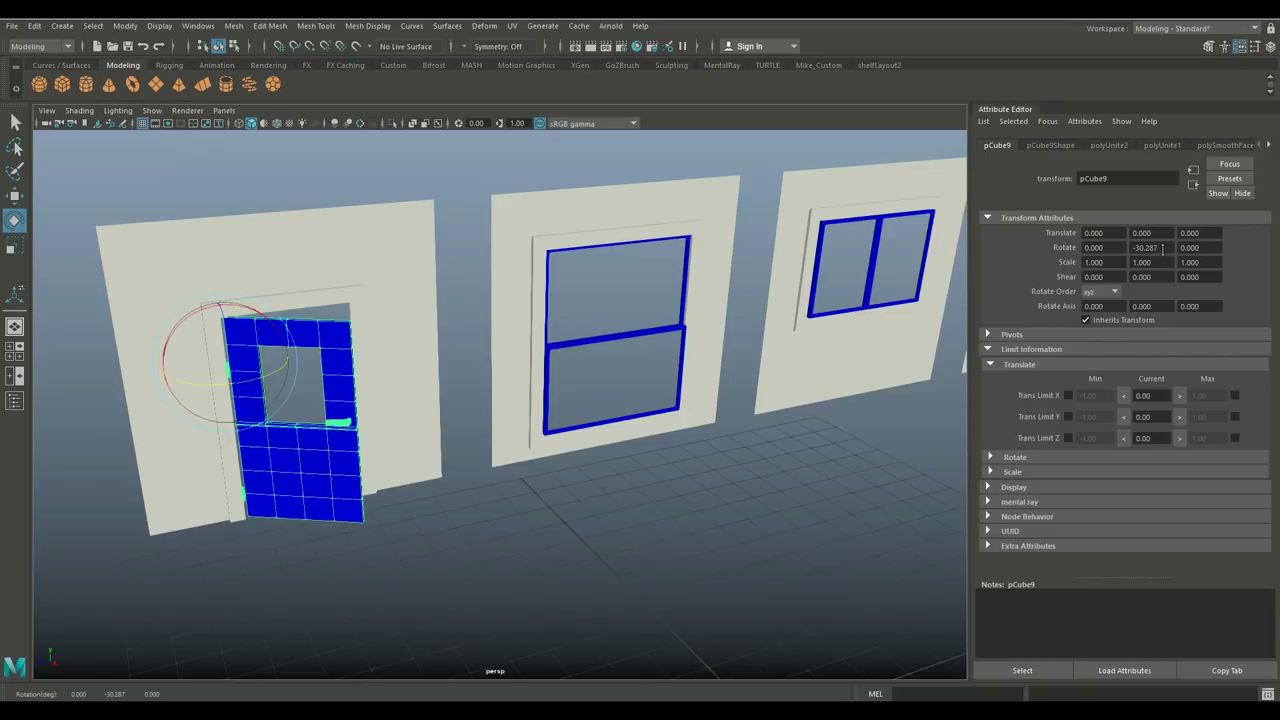
double_click(1162, 248)
left_click_drag(265, 378, 221, 390)
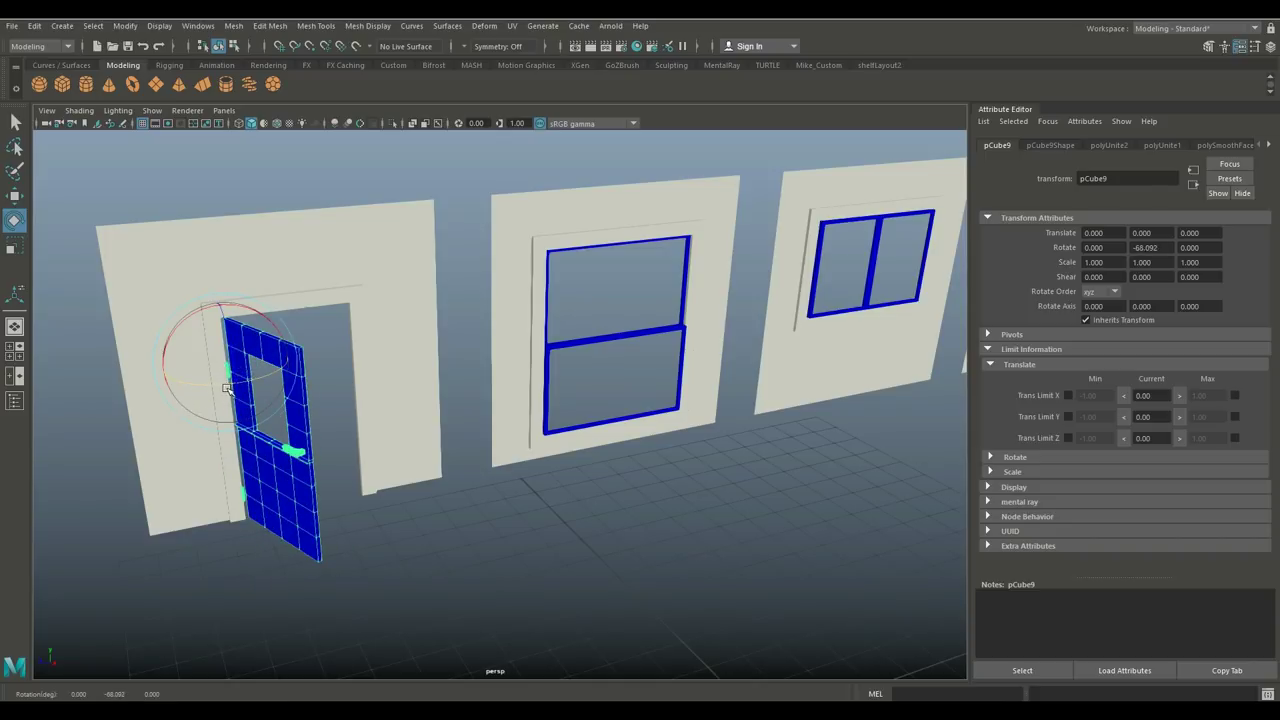
key("ctrl+z")
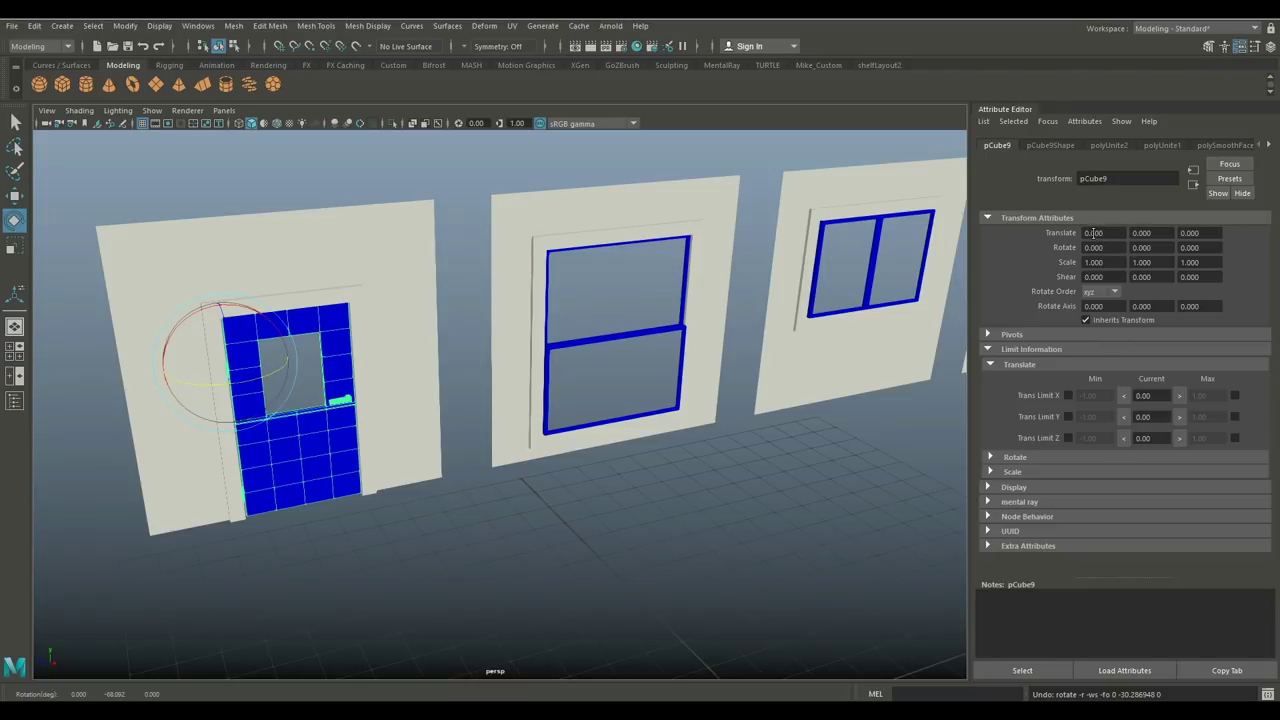
- Lock the door's Translate X, Y, Z and its Scale values
right_click(1094, 232)
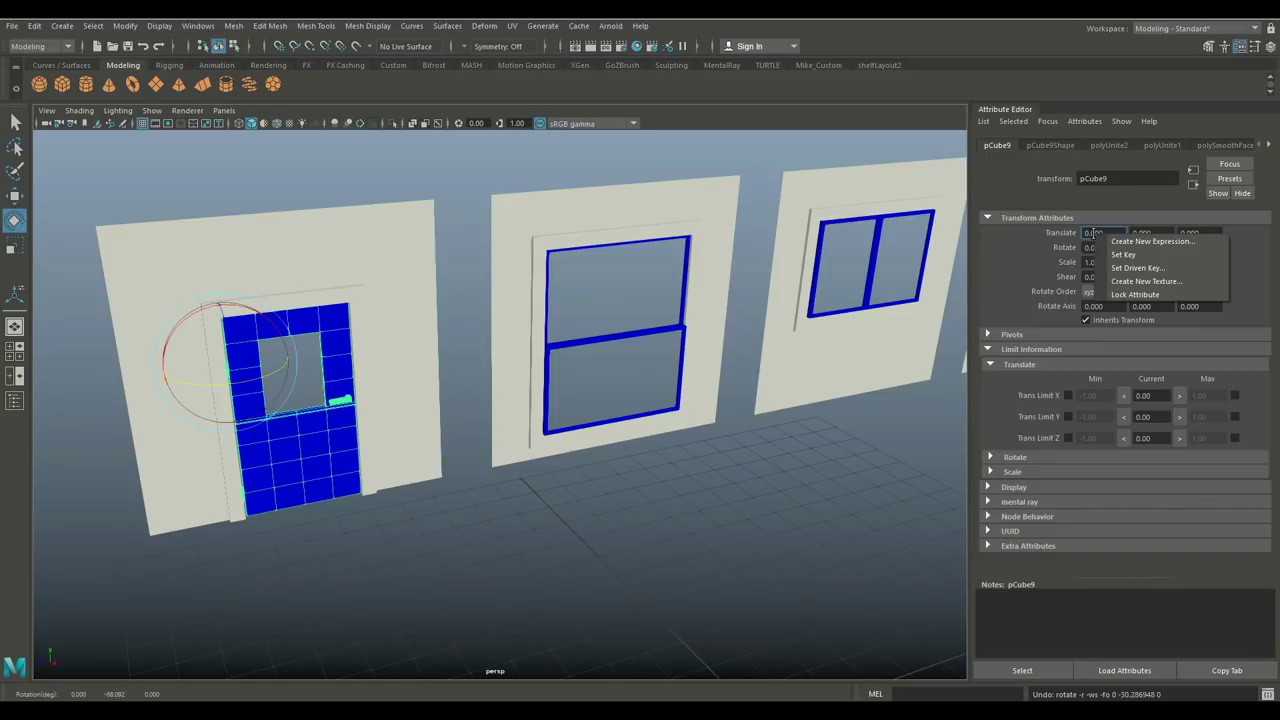
left_click(1140, 295)
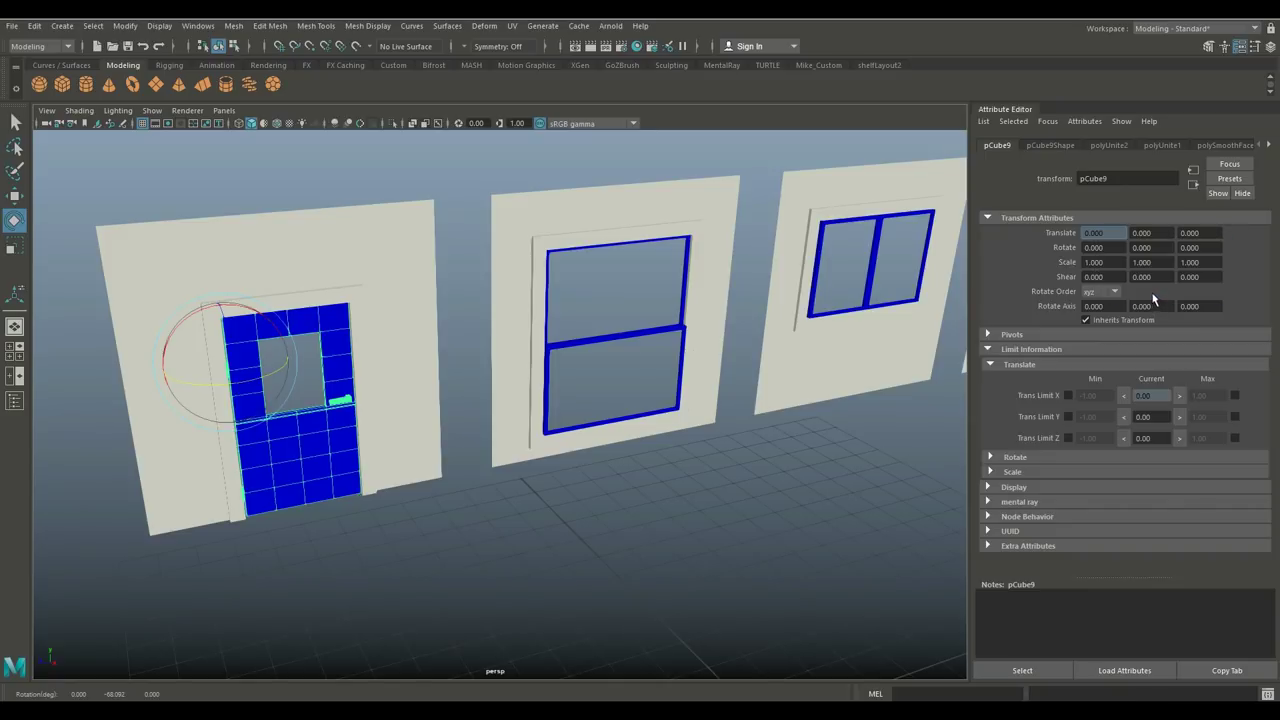
right_click(1146, 232)
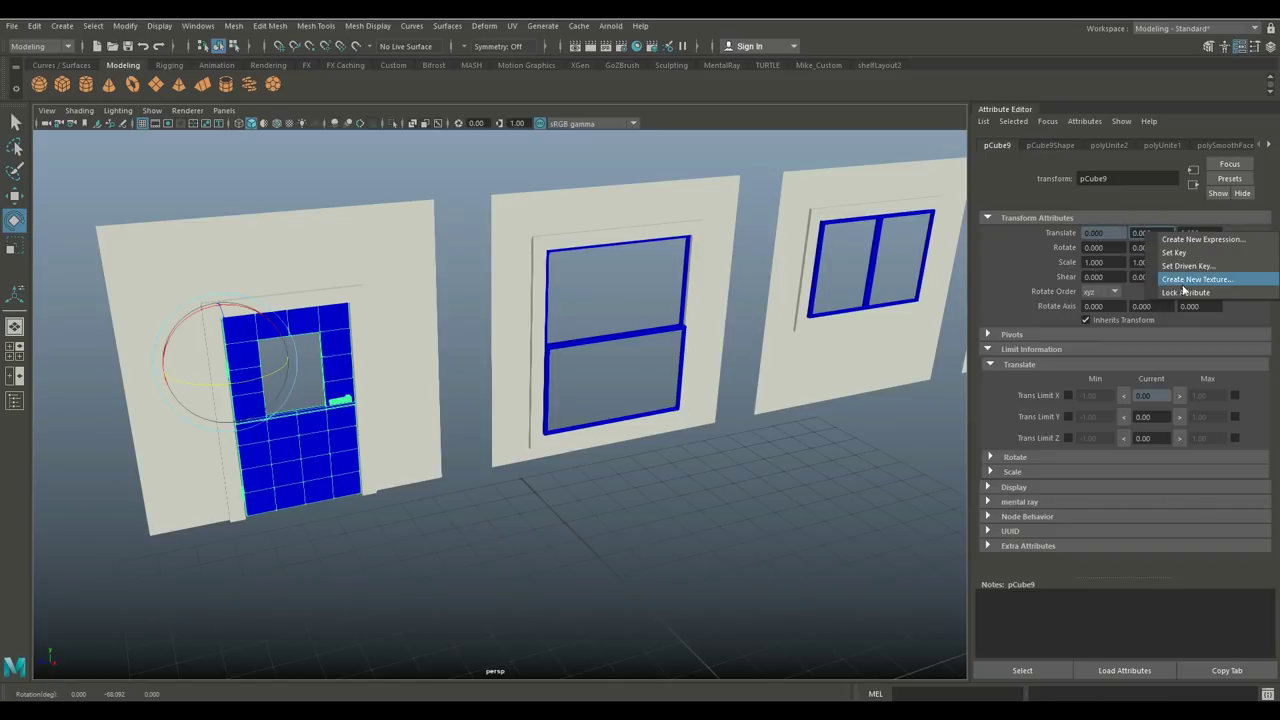
left_click(1186, 292)
right_click(1199, 232)
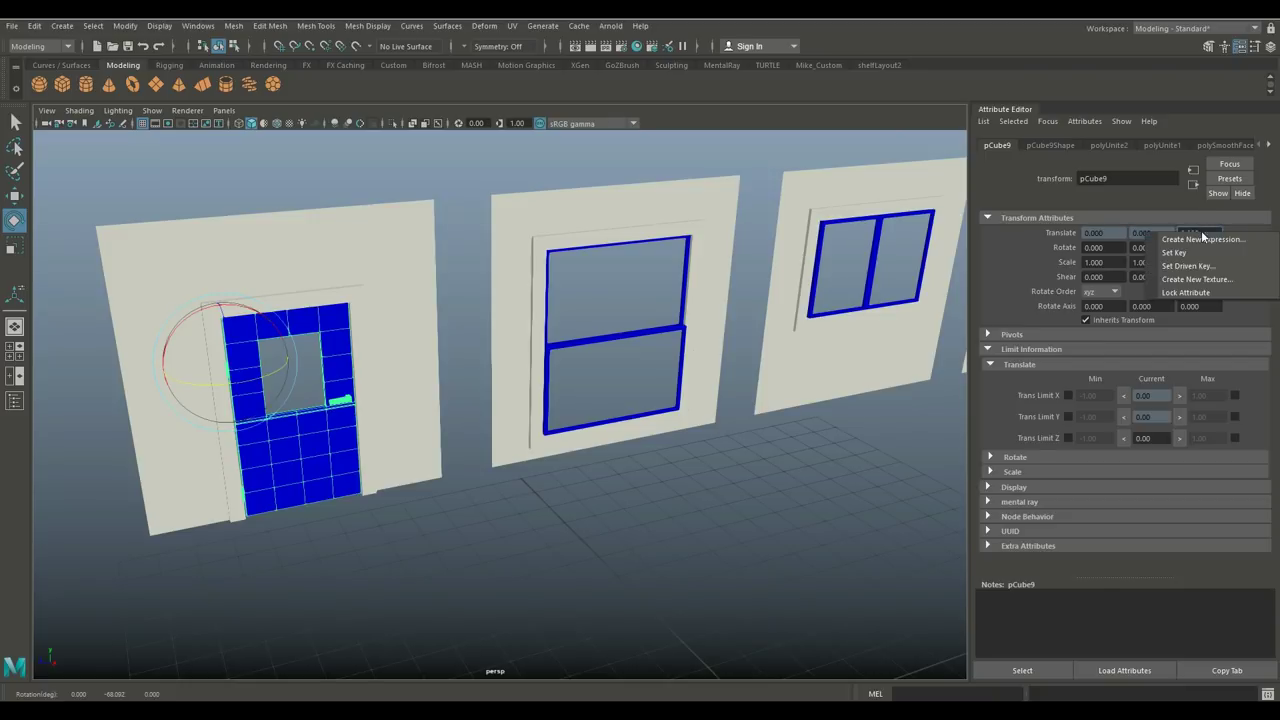
left_click(1202, 294)
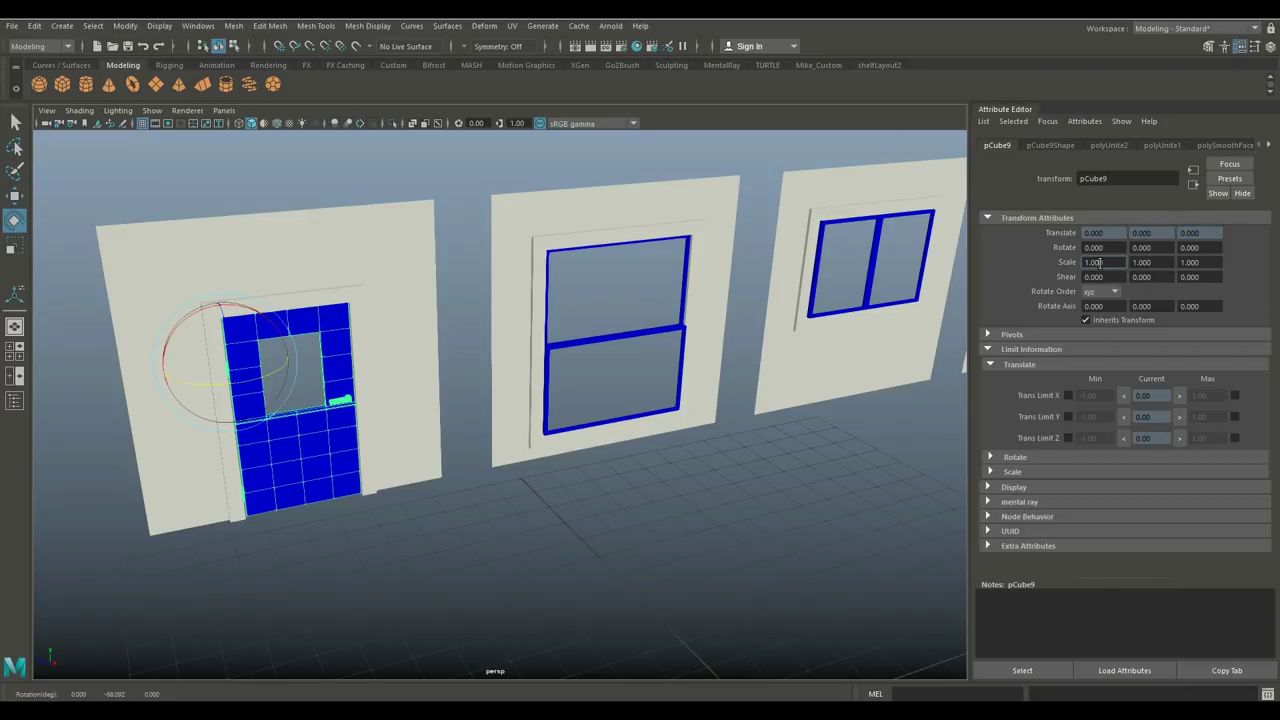
right_click(1112, 264)
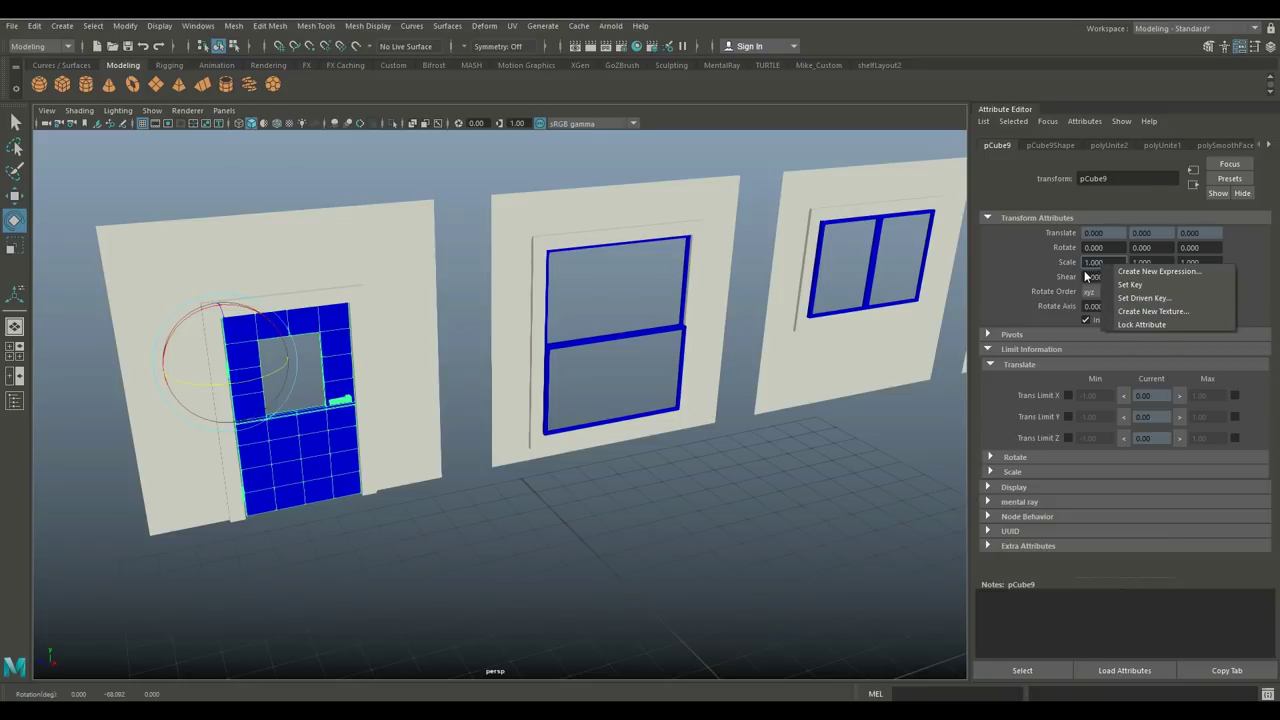
left_click(1138, 325)
right_click(1156, 262)
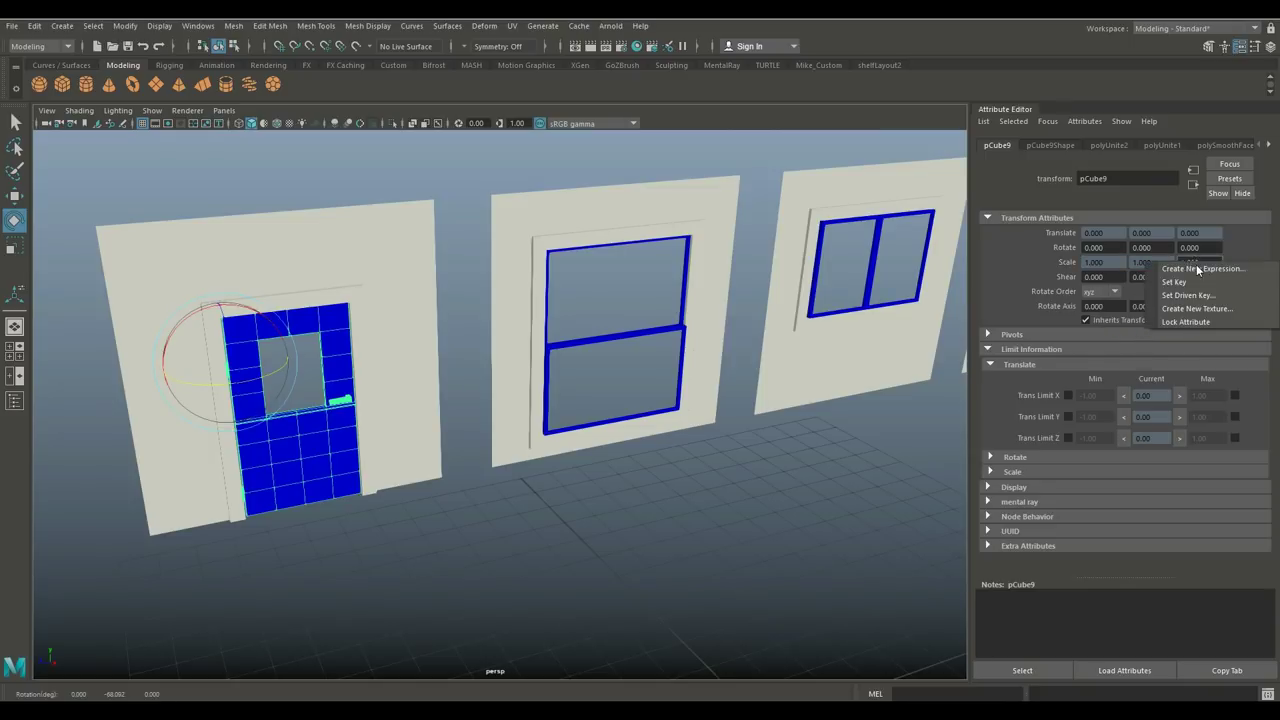
left_click(1185, 321)
- Lock the door's Shear X, Y, Z and Rotate X attributes
right_click(1097, 278)
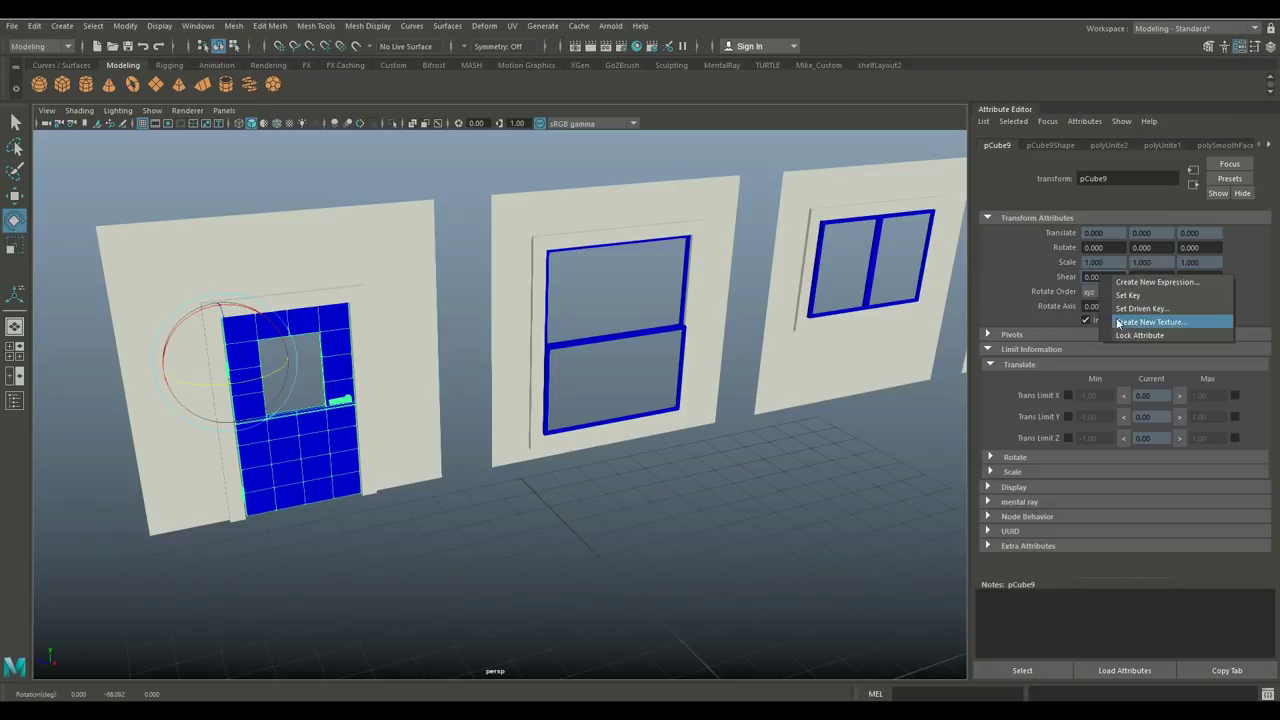
left_click(1131, 338)
right_click(1148, 275)
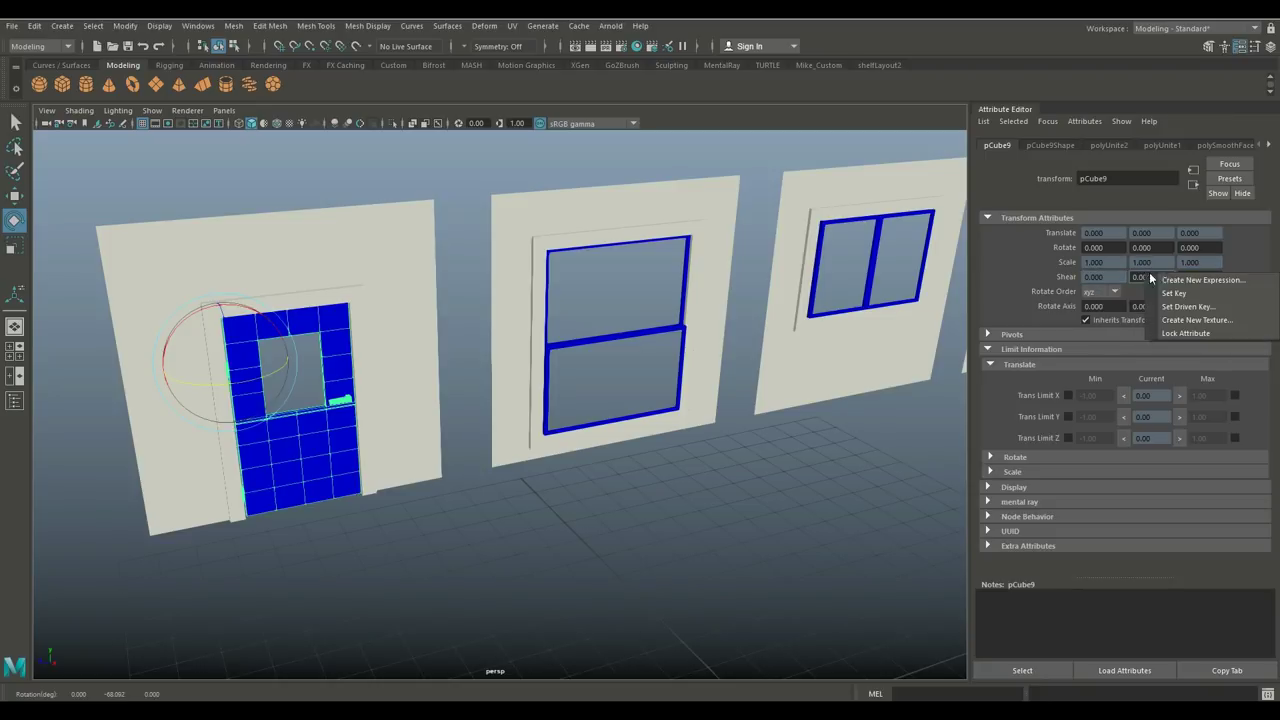
left_click(1172, 337)
right_click(1190, 277)
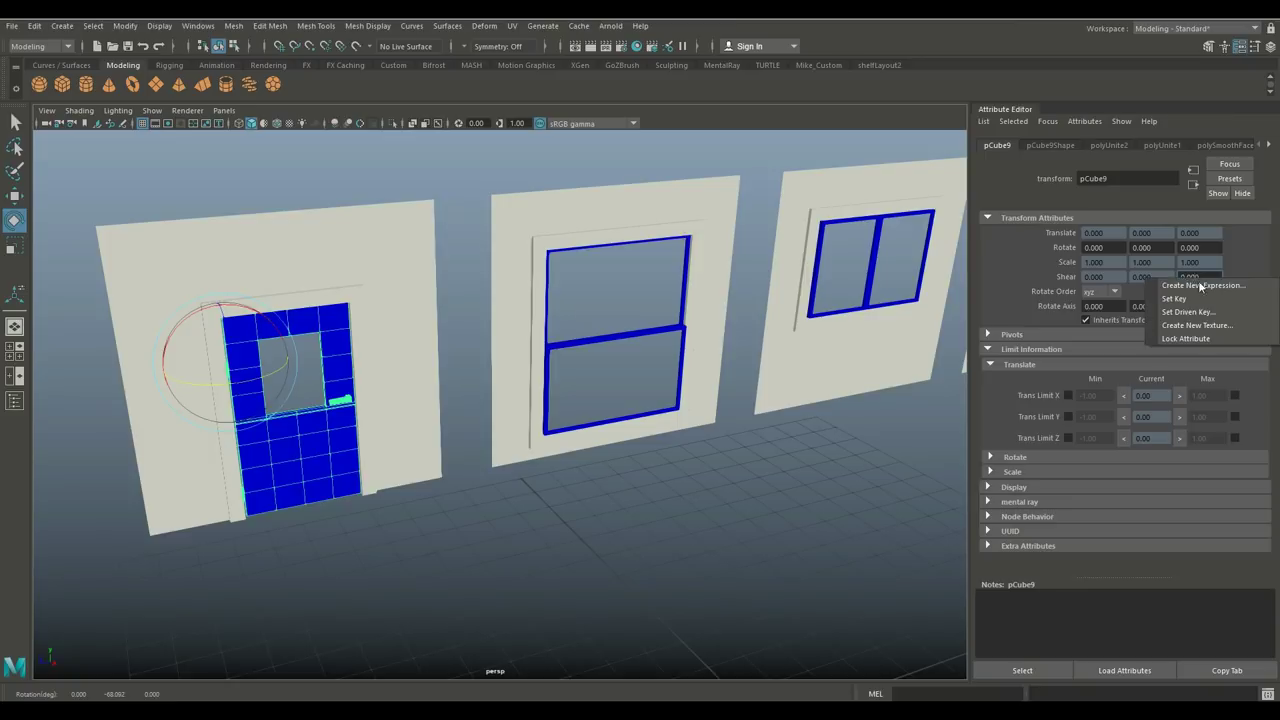
left_click(1202, 339)
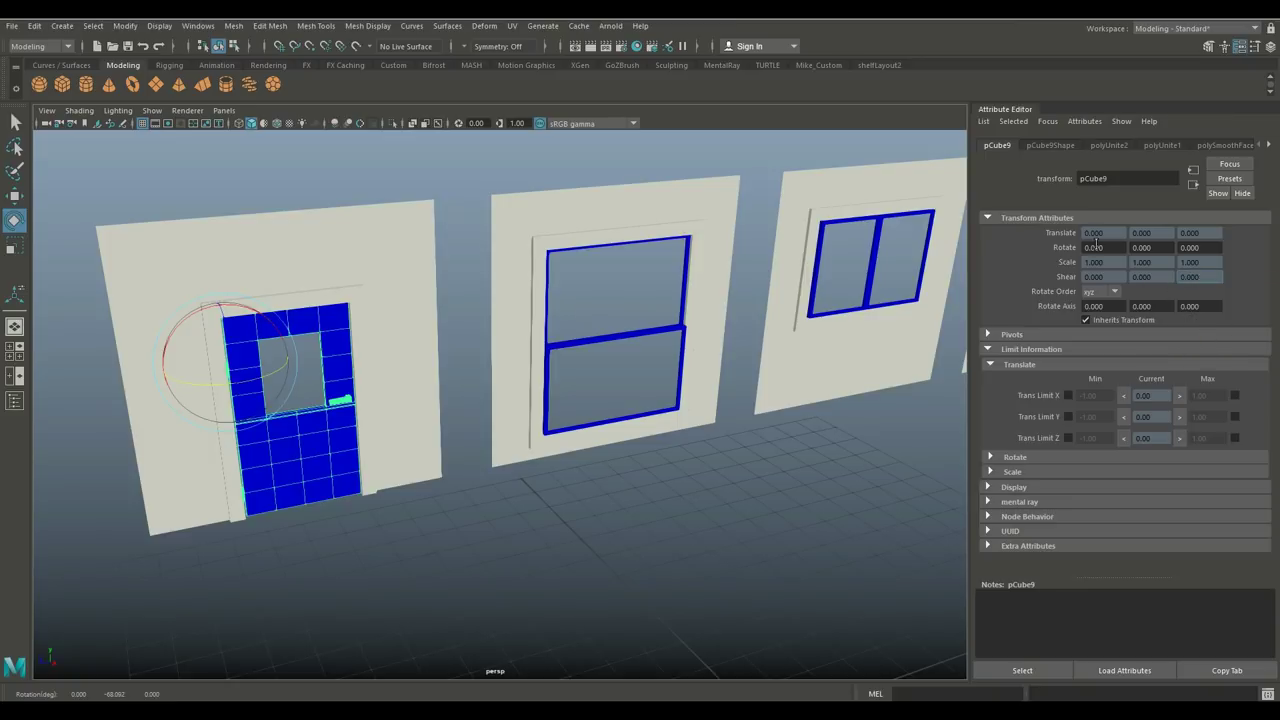
right_click(1097, 247)
left_click(1130, 302)
- Close the accidental Expression Editor and lock the door's Rotate Z
left_click(1197, 247)
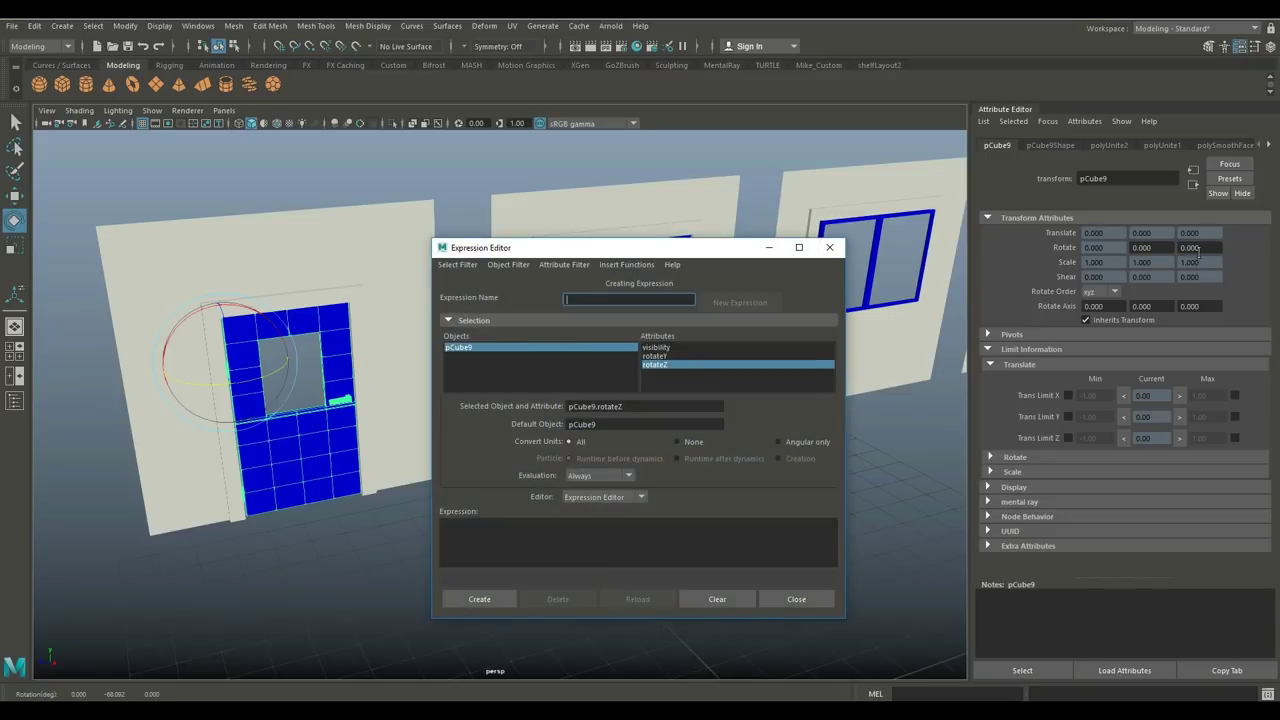
left_click(828, 252)
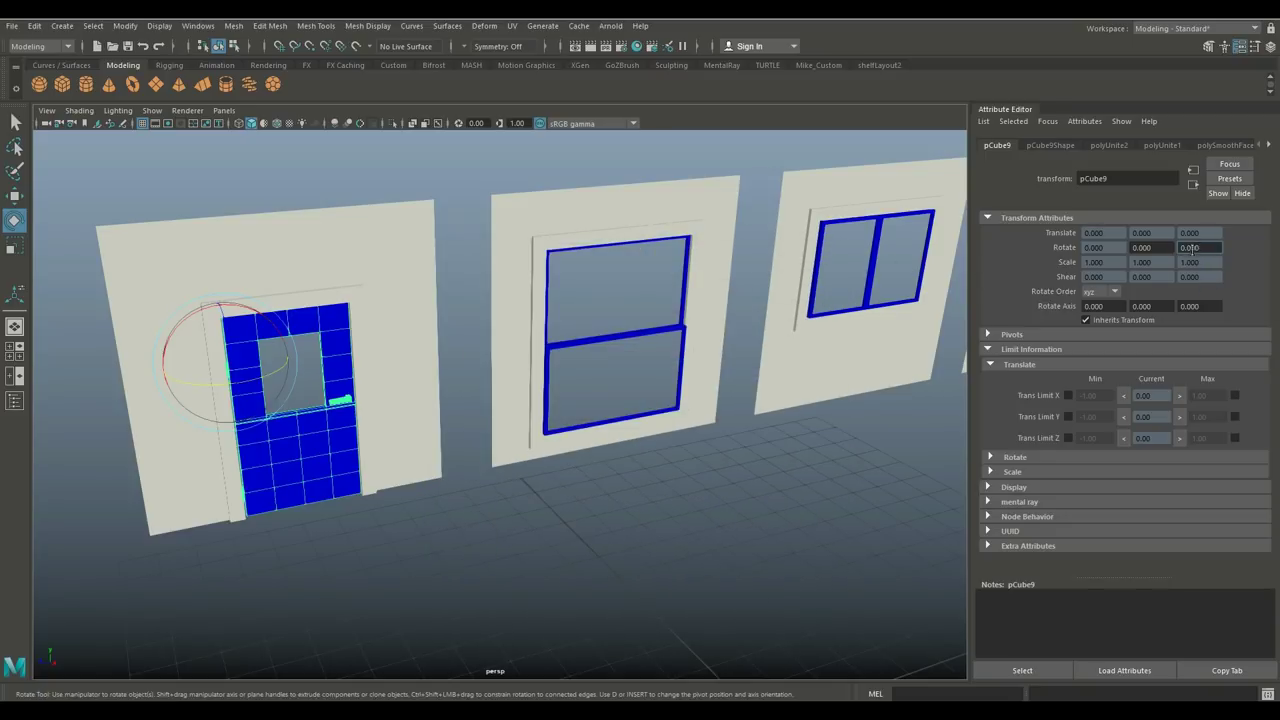
right_click(1192, 247)
left_click(1195, 313)
- Test-swing the door and undo, then reselect the wall panel and door with Move
left_click_drag(268, 375, 238, 408)
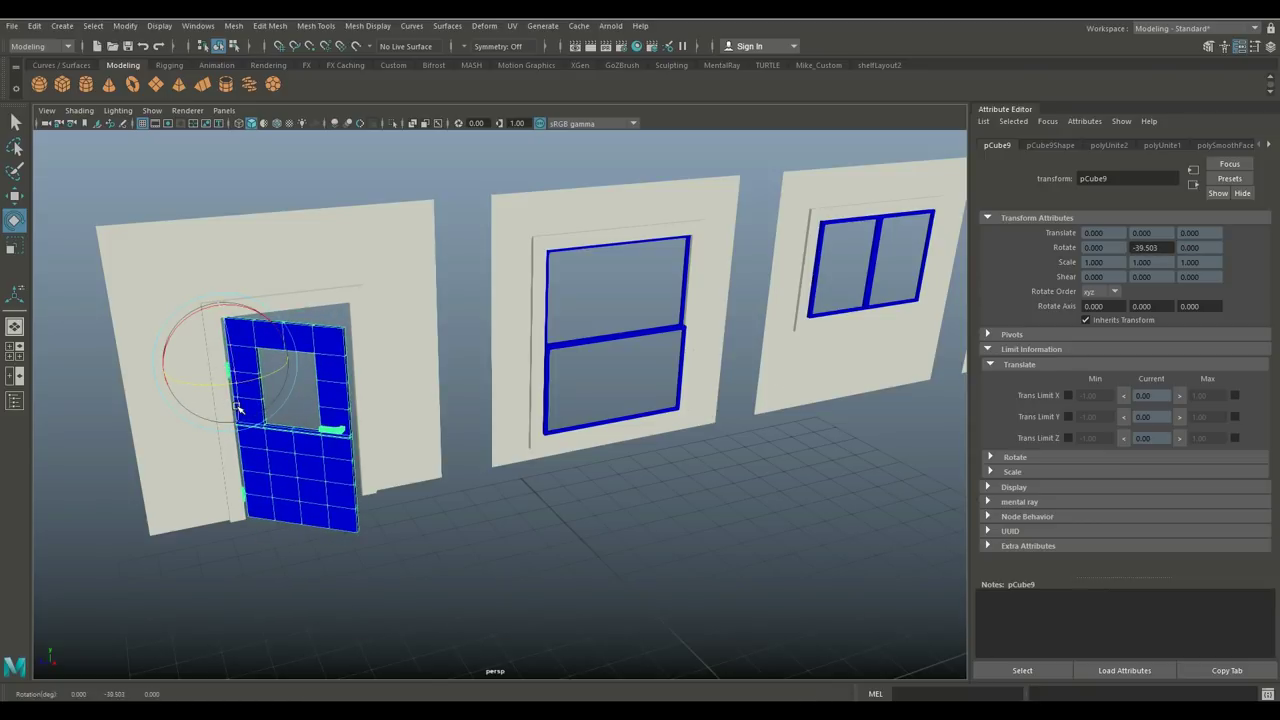
key("ctrl+z")
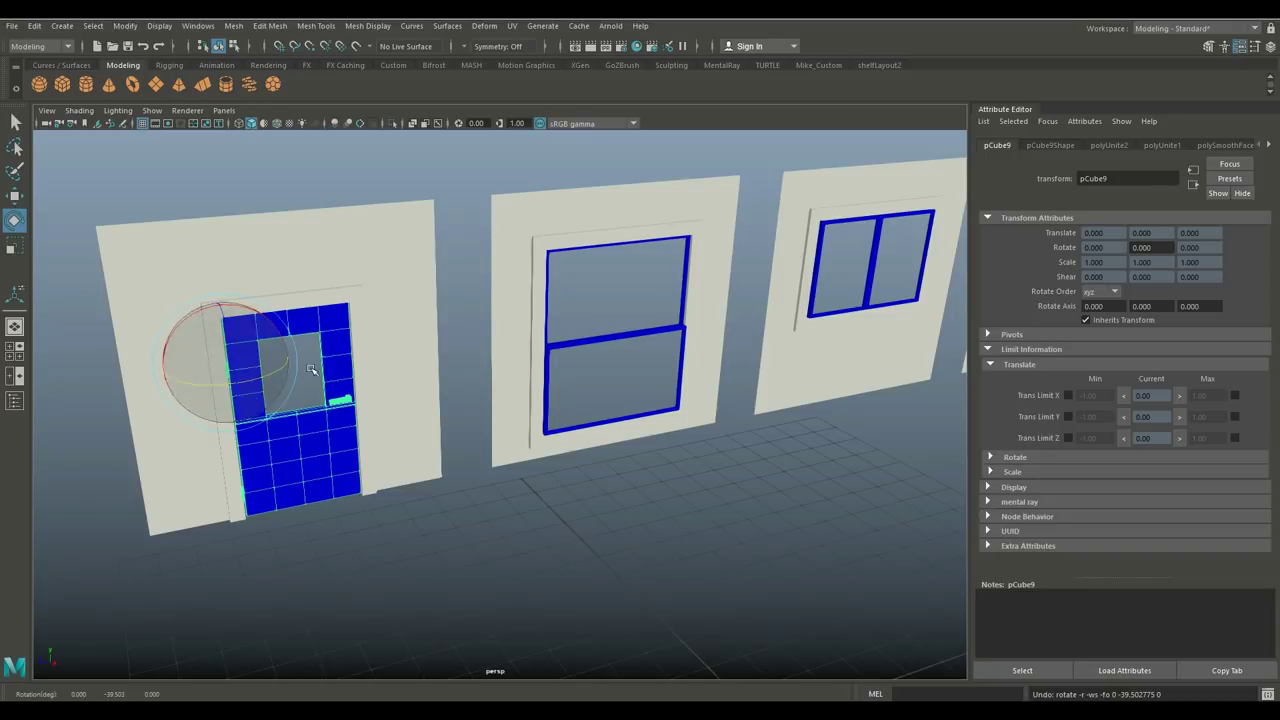
key("w")
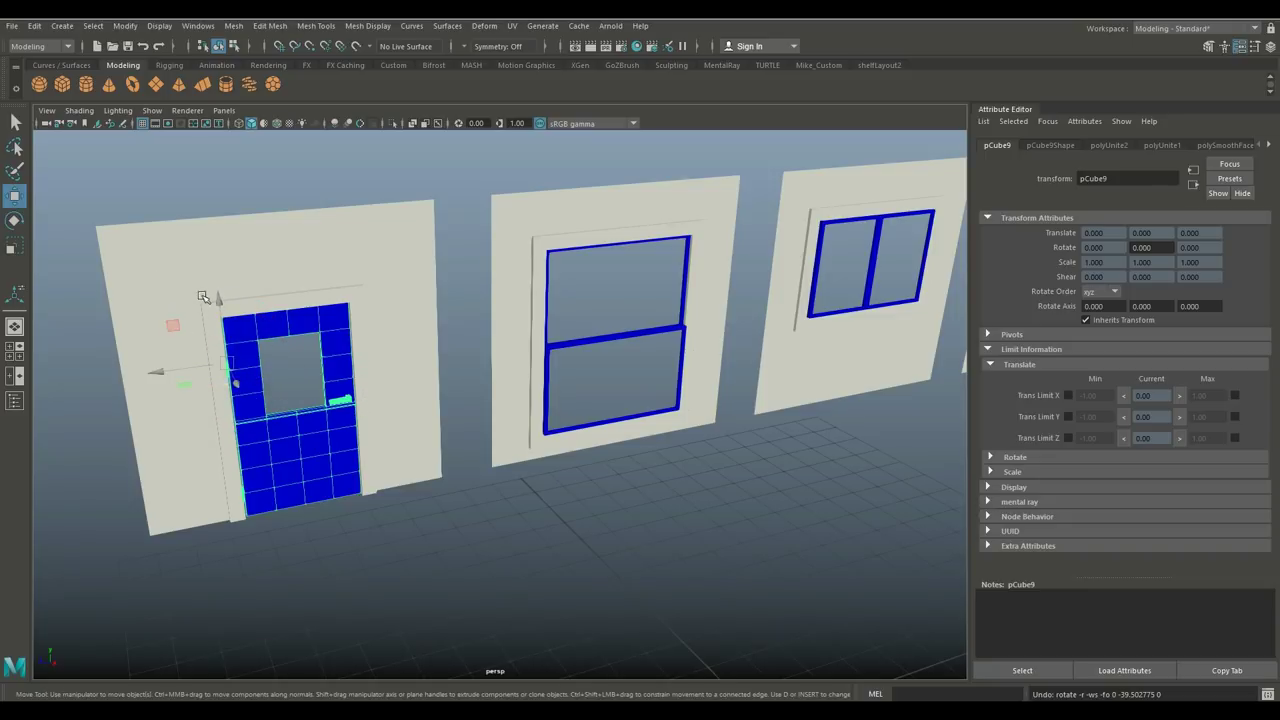
left_click(220, 274)
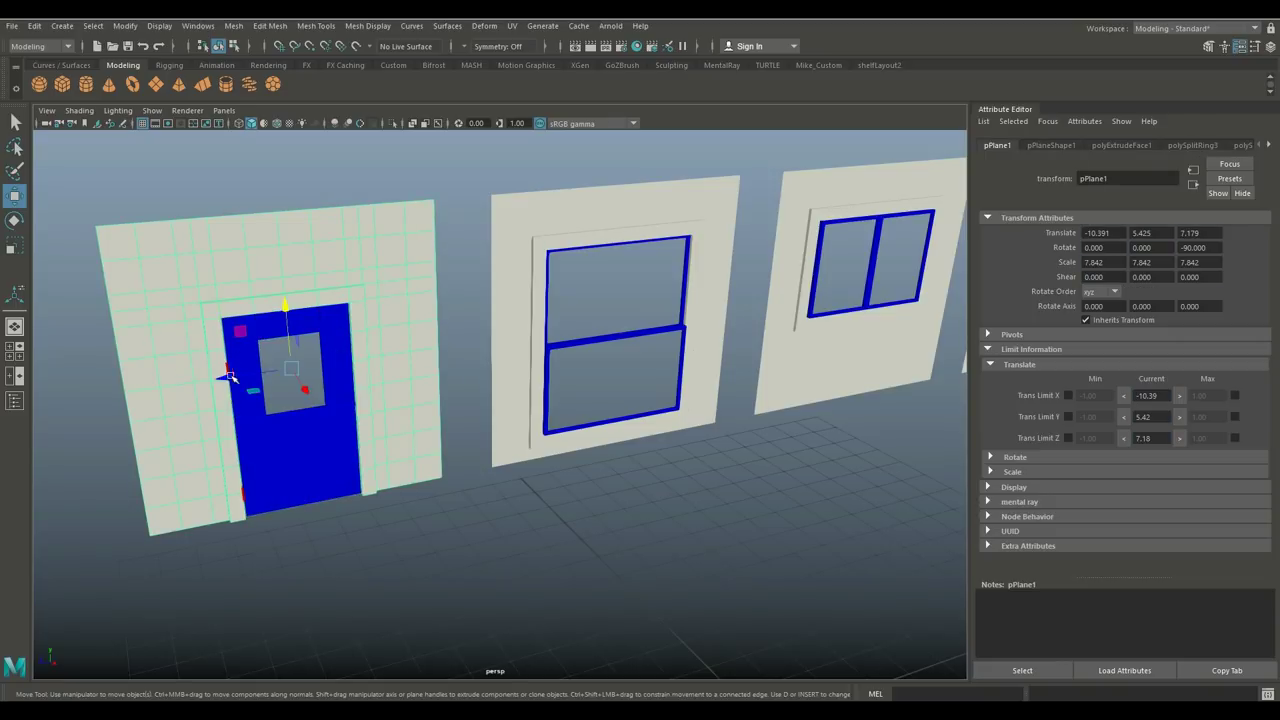
left_click(334, 452)
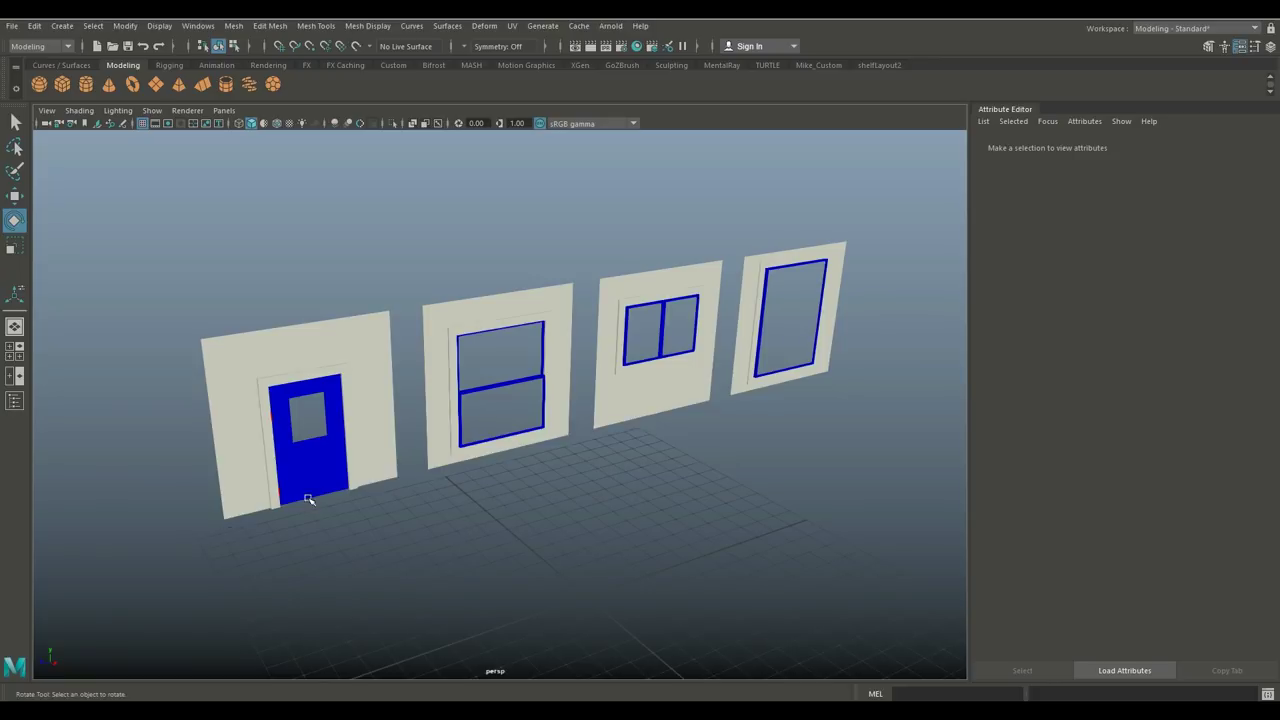
- Swing the door wide open around its hinge, then undo back to closed
left_click(320, 458)
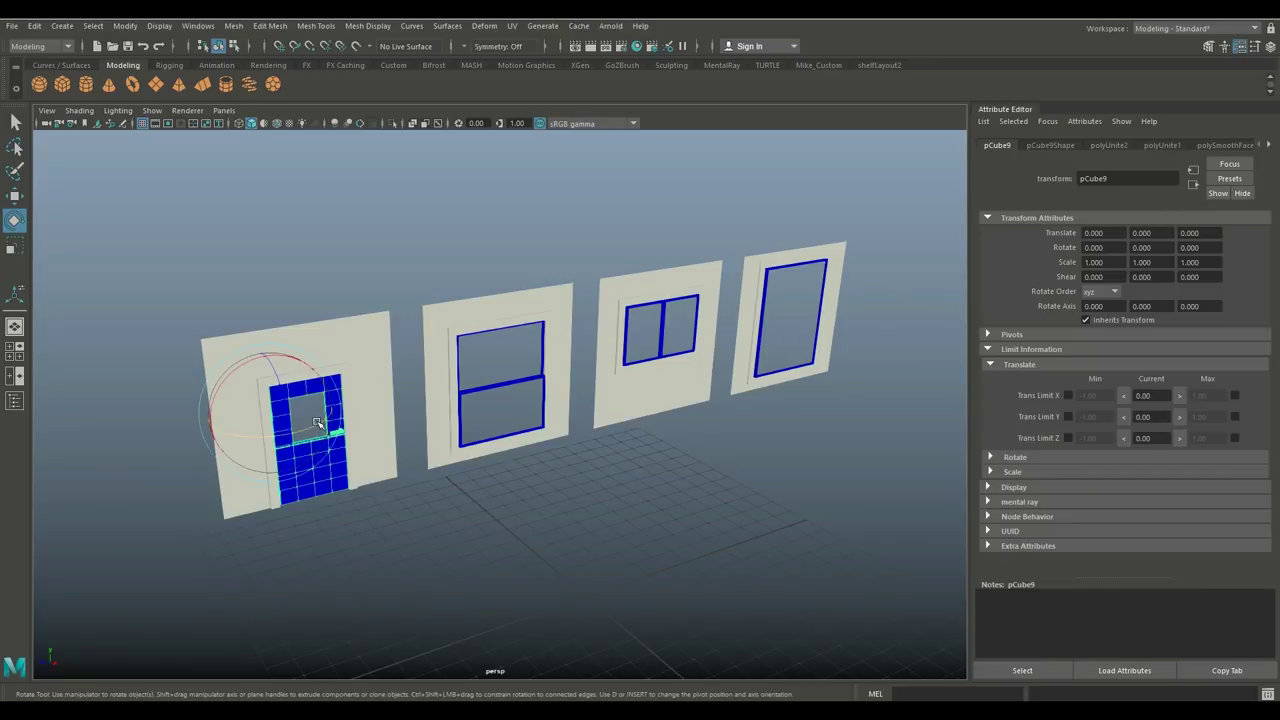
left_click_drag(316, 424, 260, 458)
mouse_move(328, 428)
left_mouse_down()
mouse_move(236, 418)
mouse_move(310, 424)
left_mouse_up()
key("ctrl+z")
key("ctrl+z")
key("ctrl+z")
key("ctrl+z")
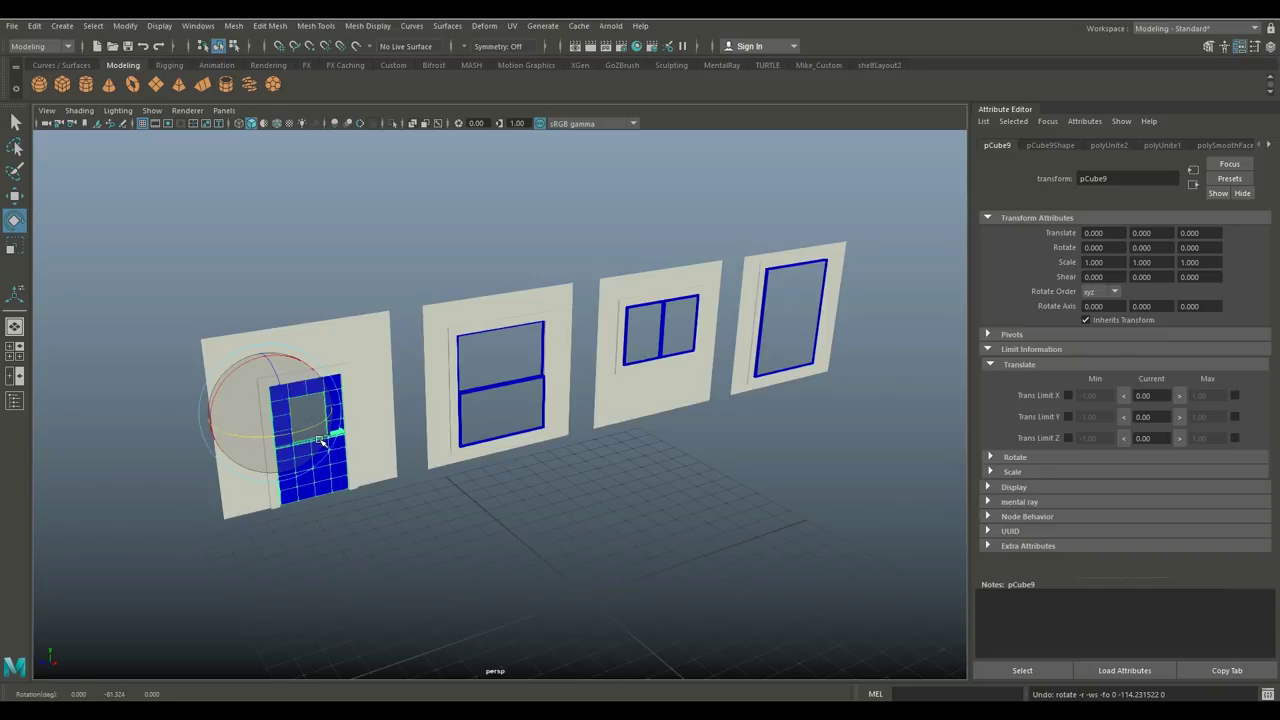
- Test a slight door swing, undo it, then deselect and reselect the door
scroll(528, 586, "up", 2)
scroll(557, 480, "up", 2)
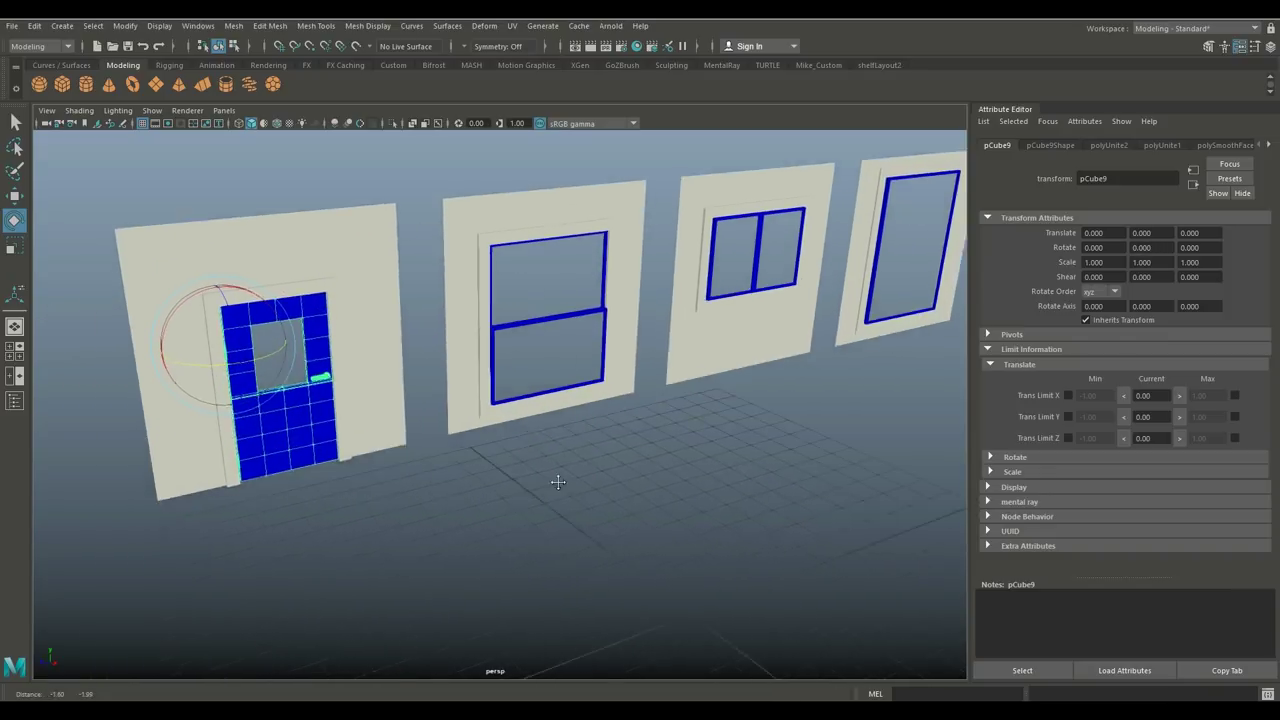
scroll(603, 543, "down", 5)
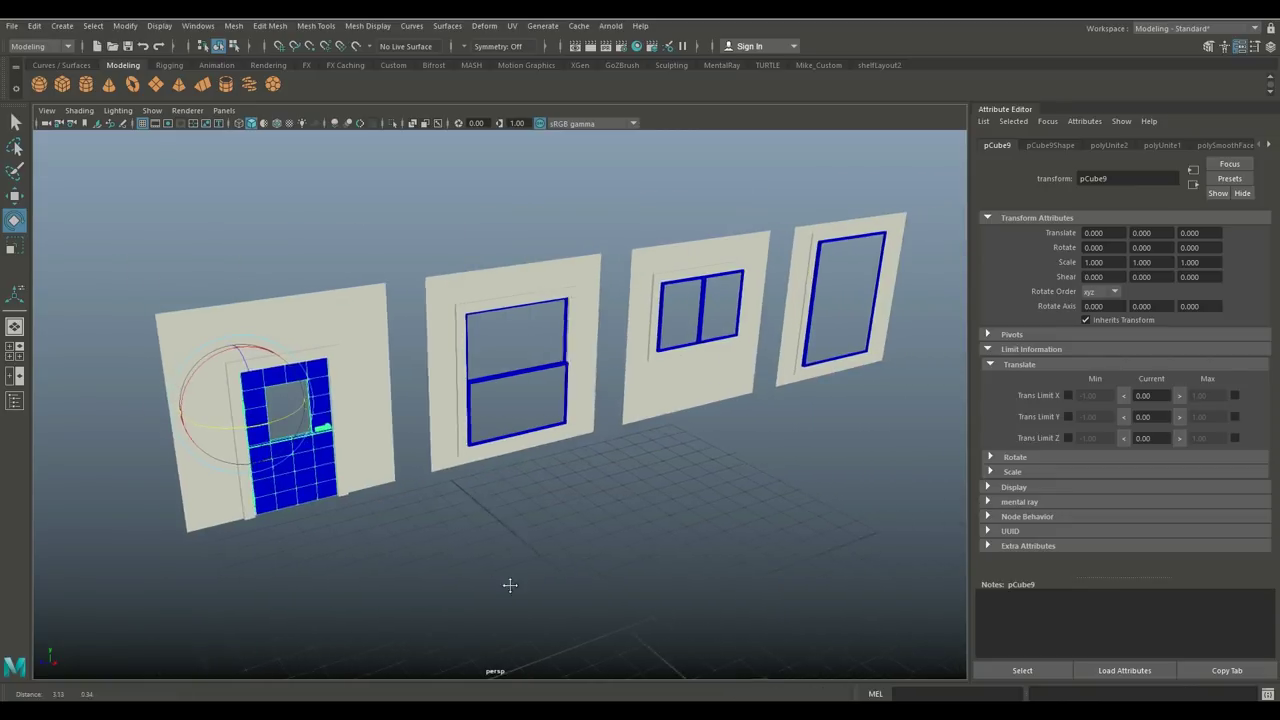
scroll(482, 583, "up", 1)
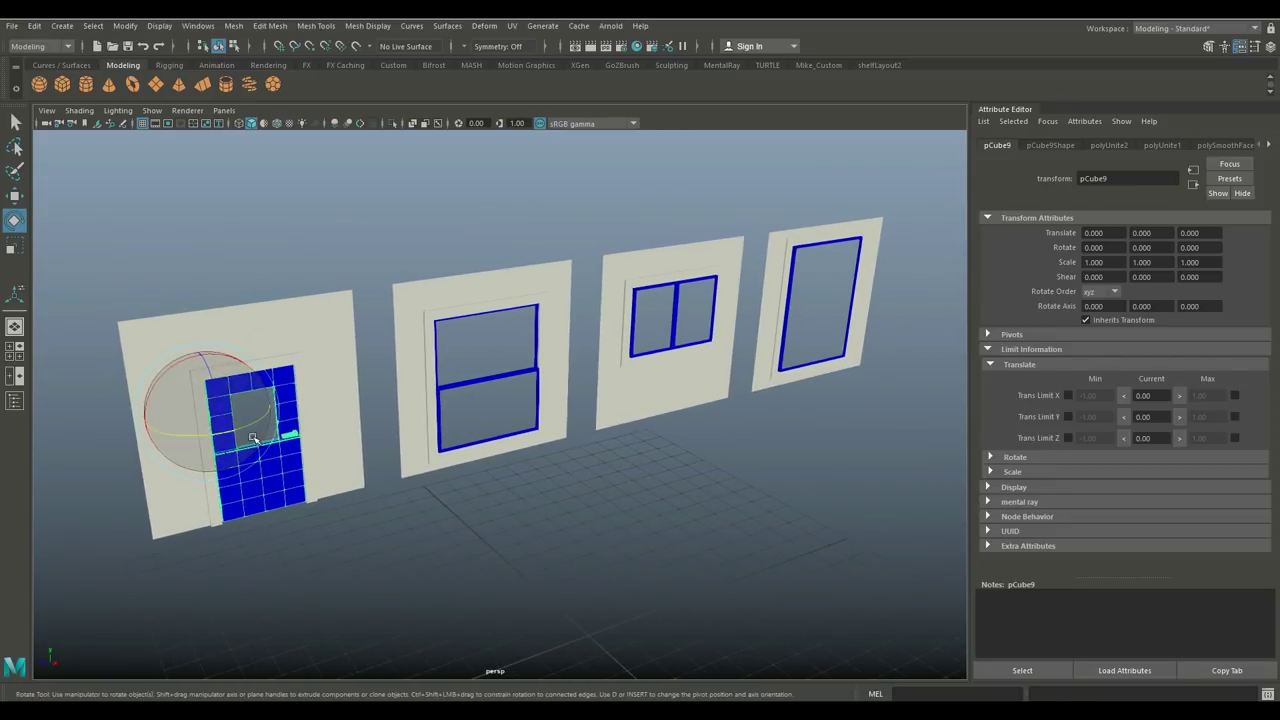
left_click_drag(254, 440, 254, 462)
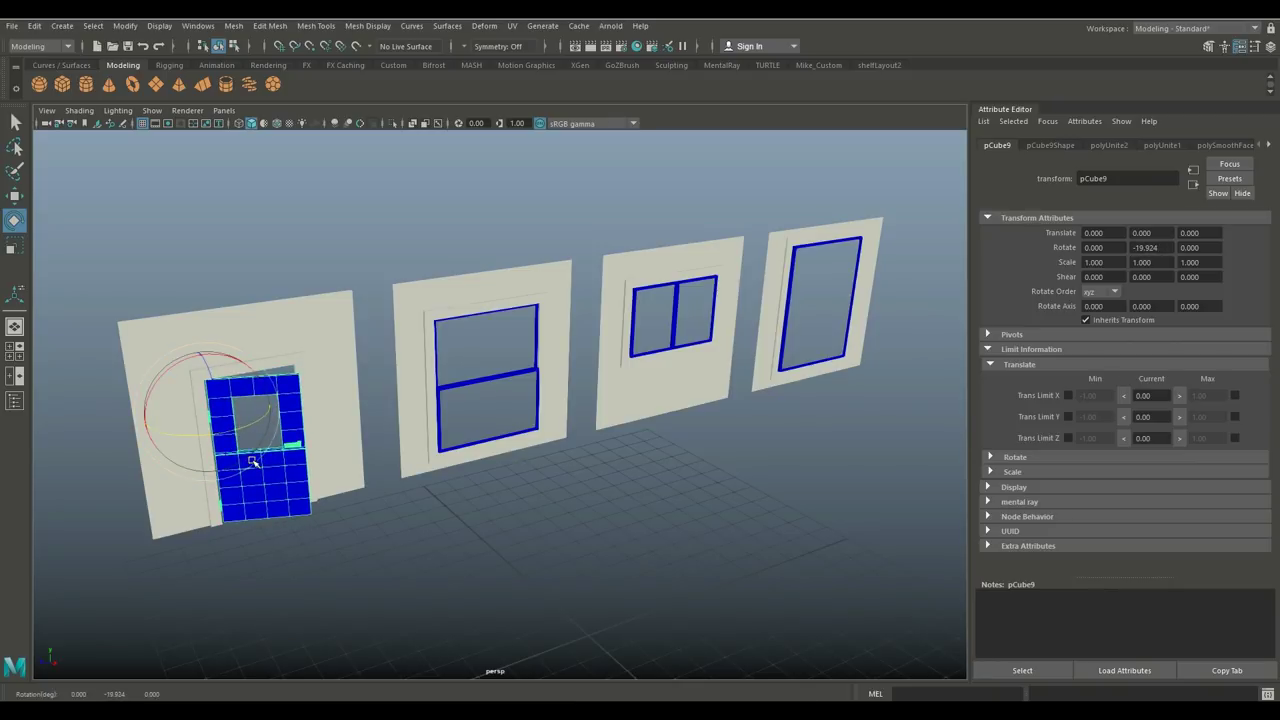
key("ctrl+z")
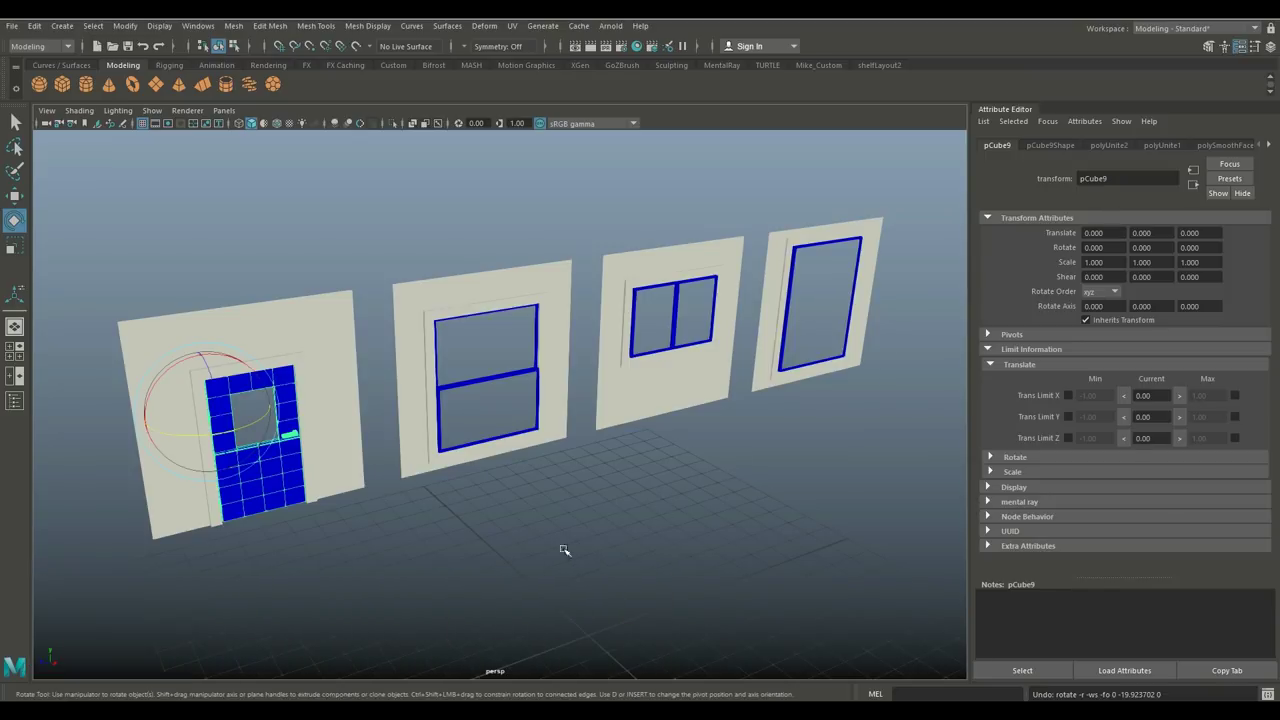
left_click(326, 549)
left_click(272, 492)
- Test-move the door up, outward and sideways, then undo the moves
key("w")
mouse_move(203, 350)
left_mouse_down()
mouse_move(208, 318)
mouse_move(206, 349)
left_mouse_up()
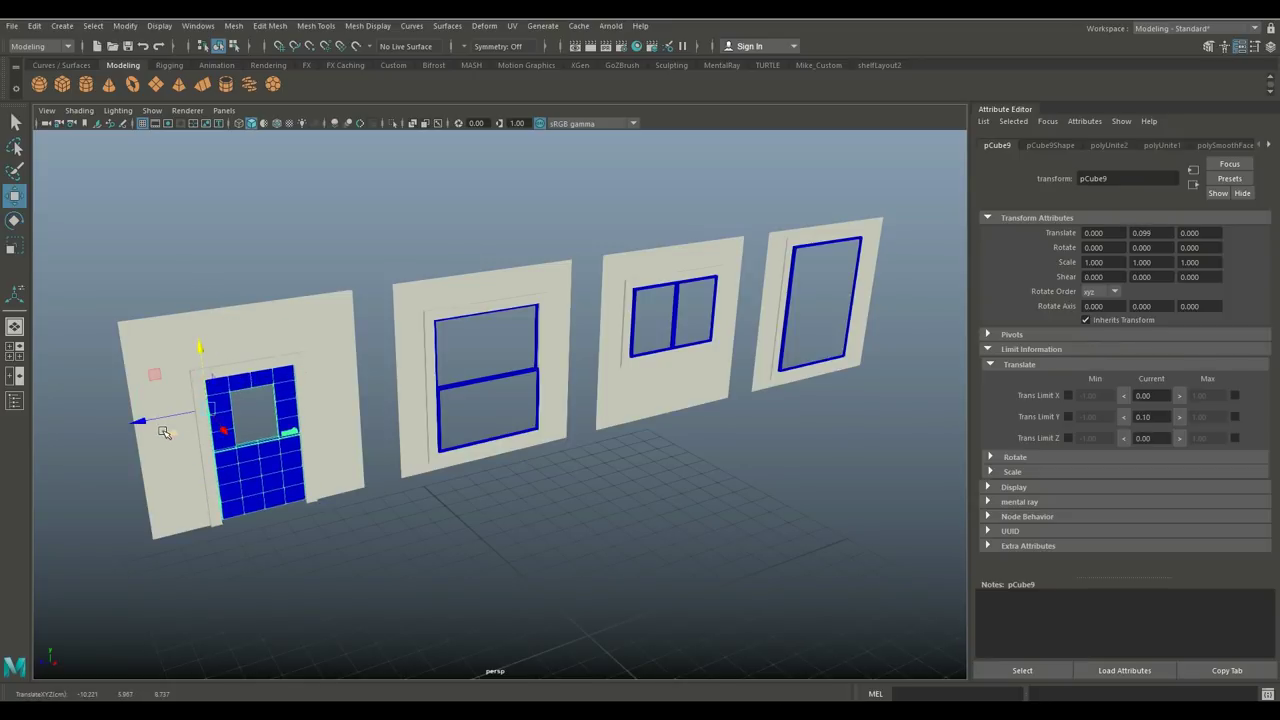
left_click_drag(143, 418, 118, 429)
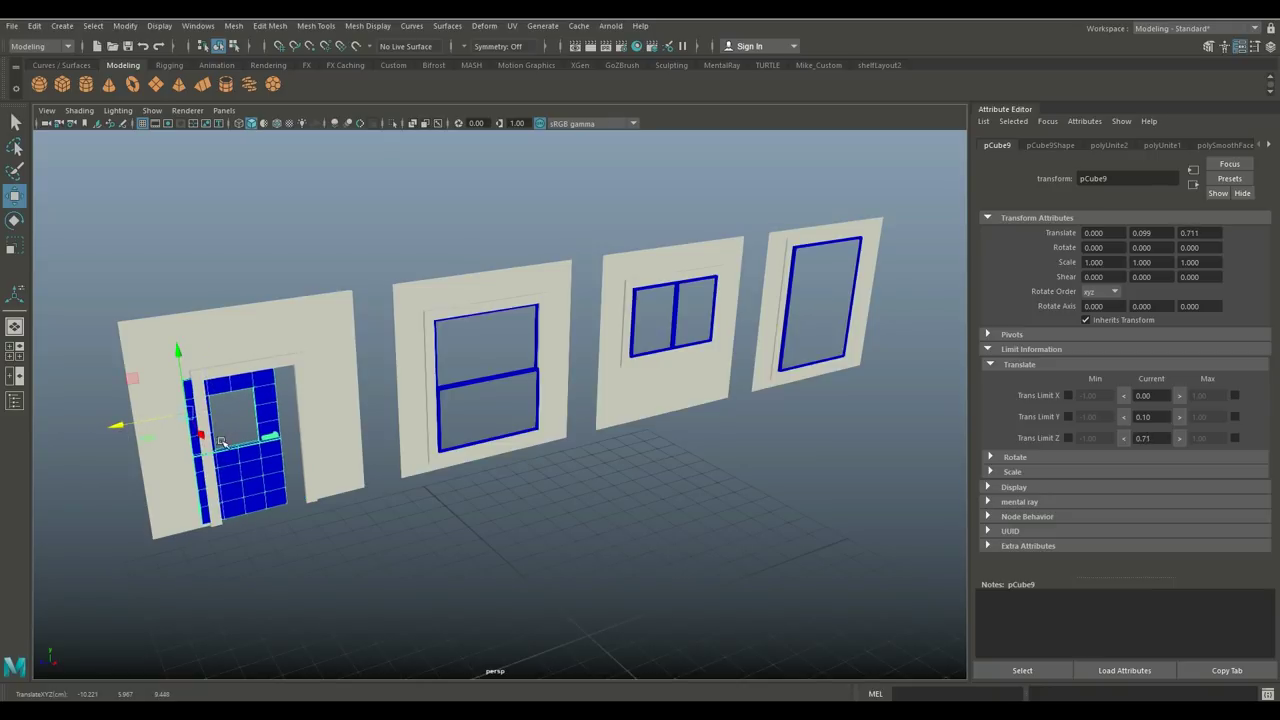
left_click_drag(202, 437, 256, 470)
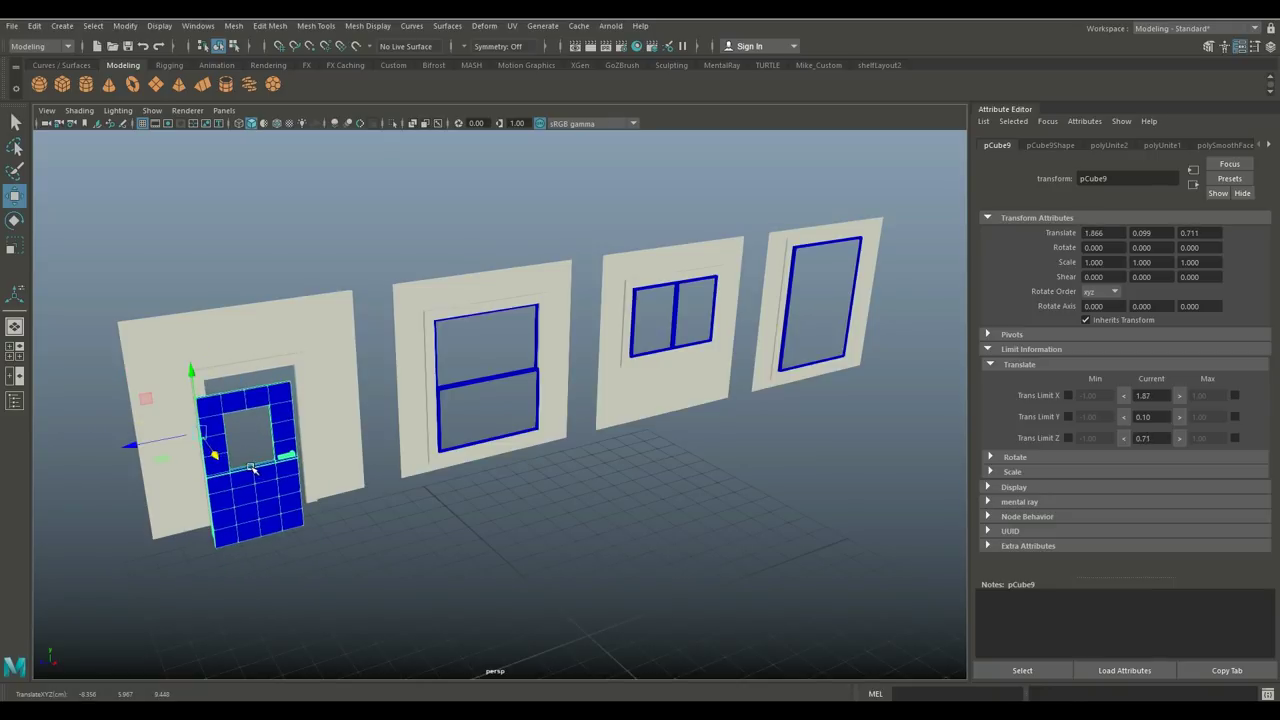
key("ctrl+z")
key("ctrl+z")
key("ctrl+z")
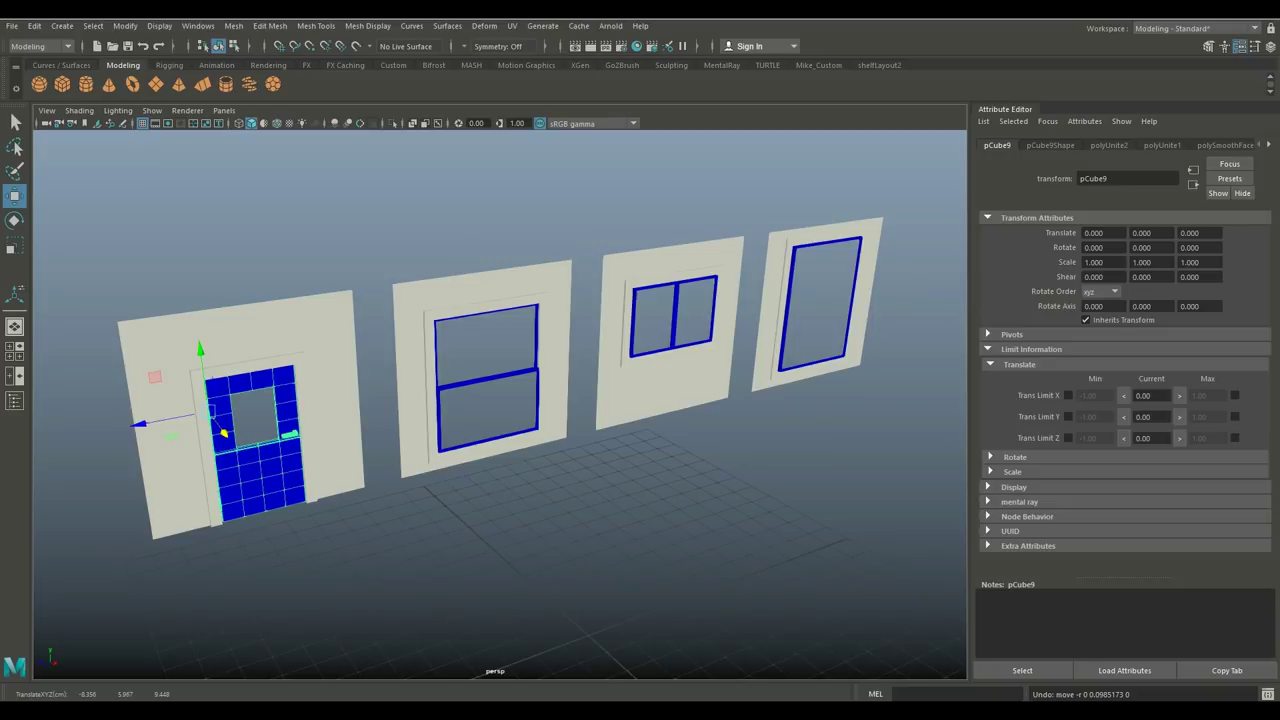
- Lock the door's Translate X, Y and Z attributes
left_click(1104, 232)
right_click(1104, 232)
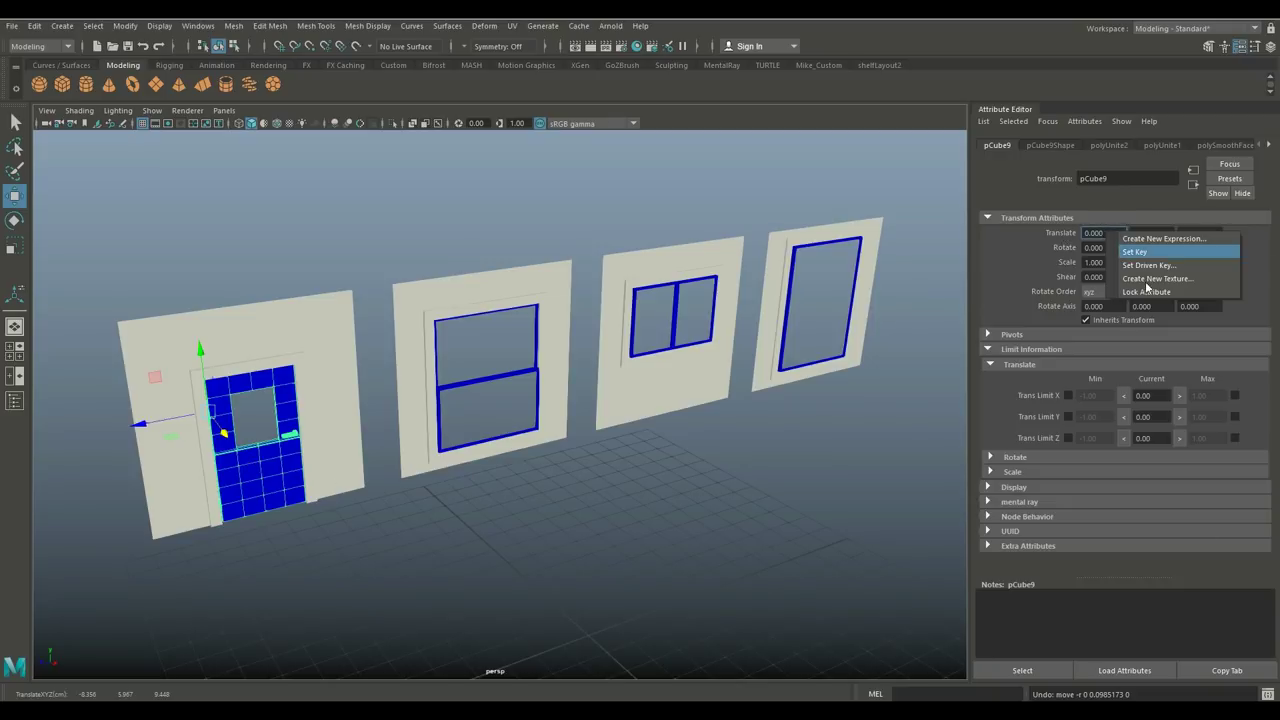
left_click(1148, 289)
right_click(1142, 232)
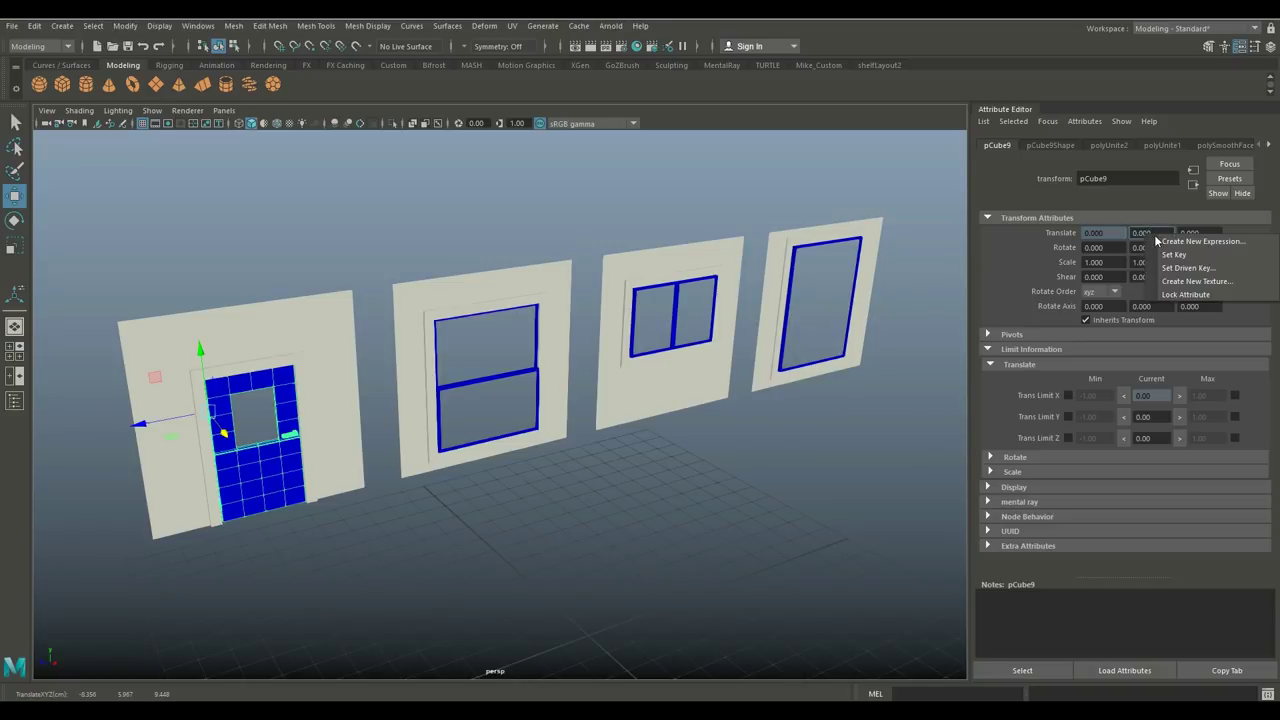
left_click(1180, 289)
right_click(1201, 232)
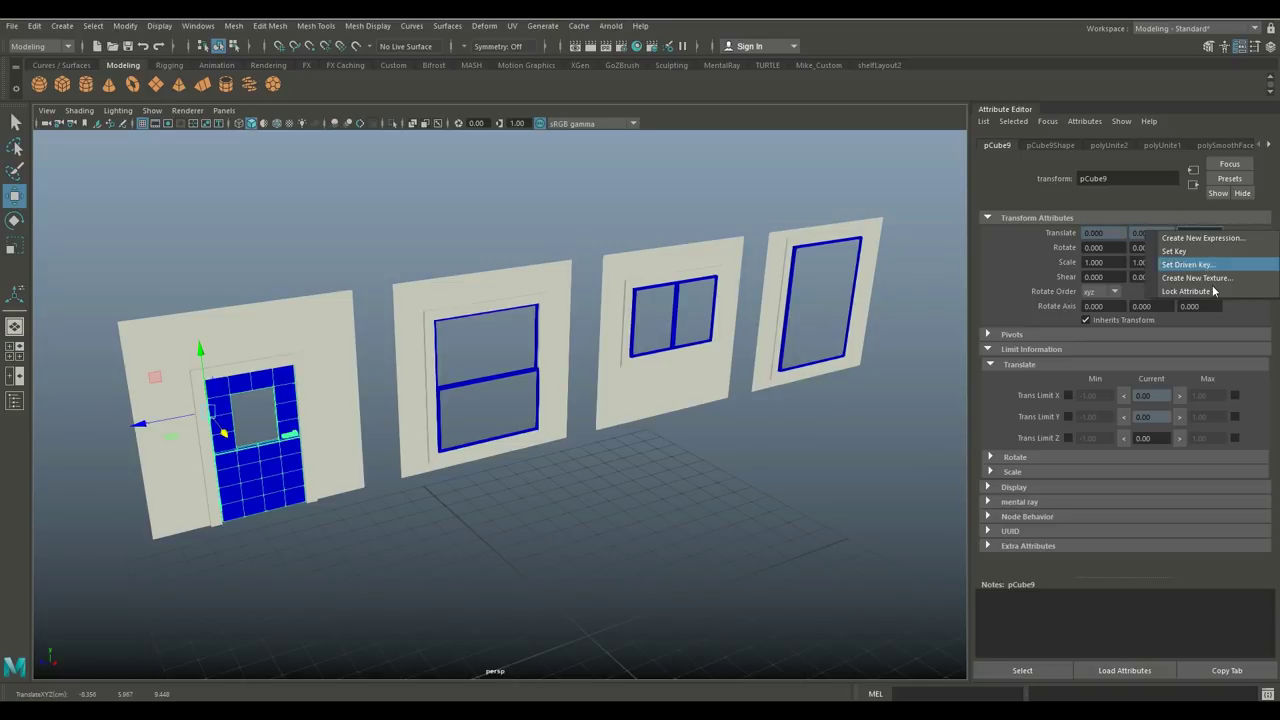
left_click(1209, 291)
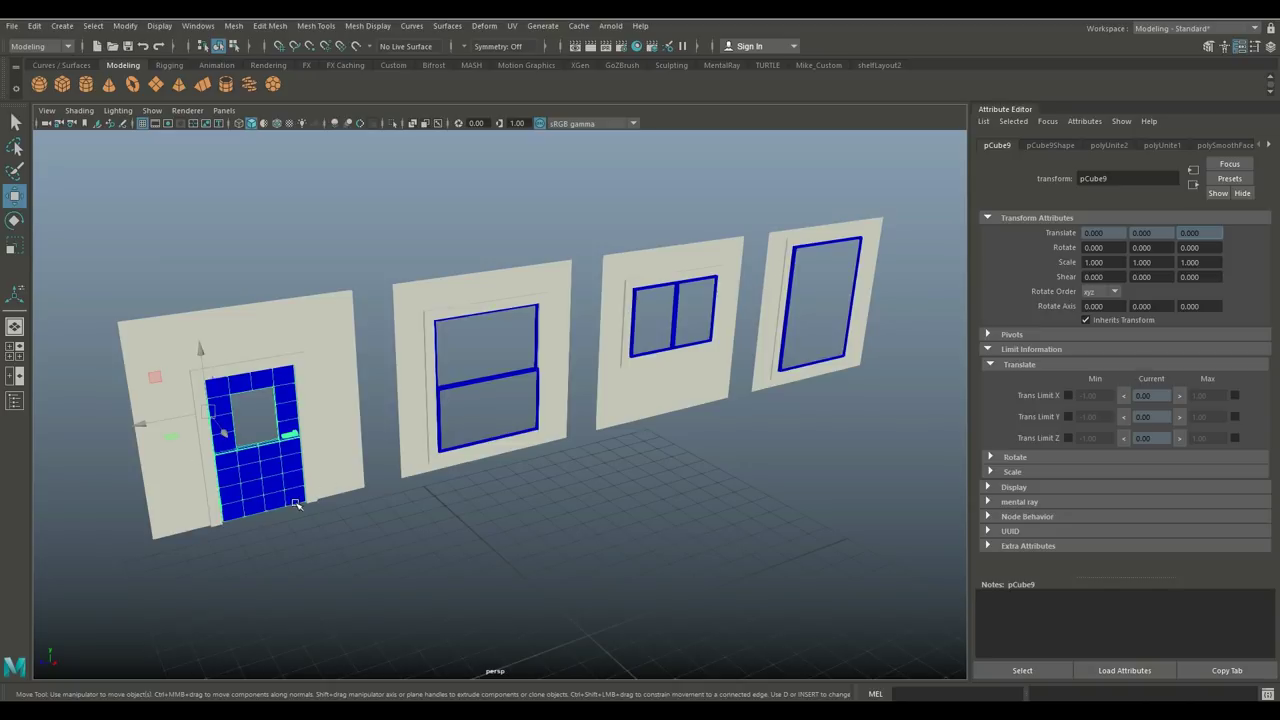
- Test-rotate the door about Y, check its Rotate Y value, then undo
key("e")
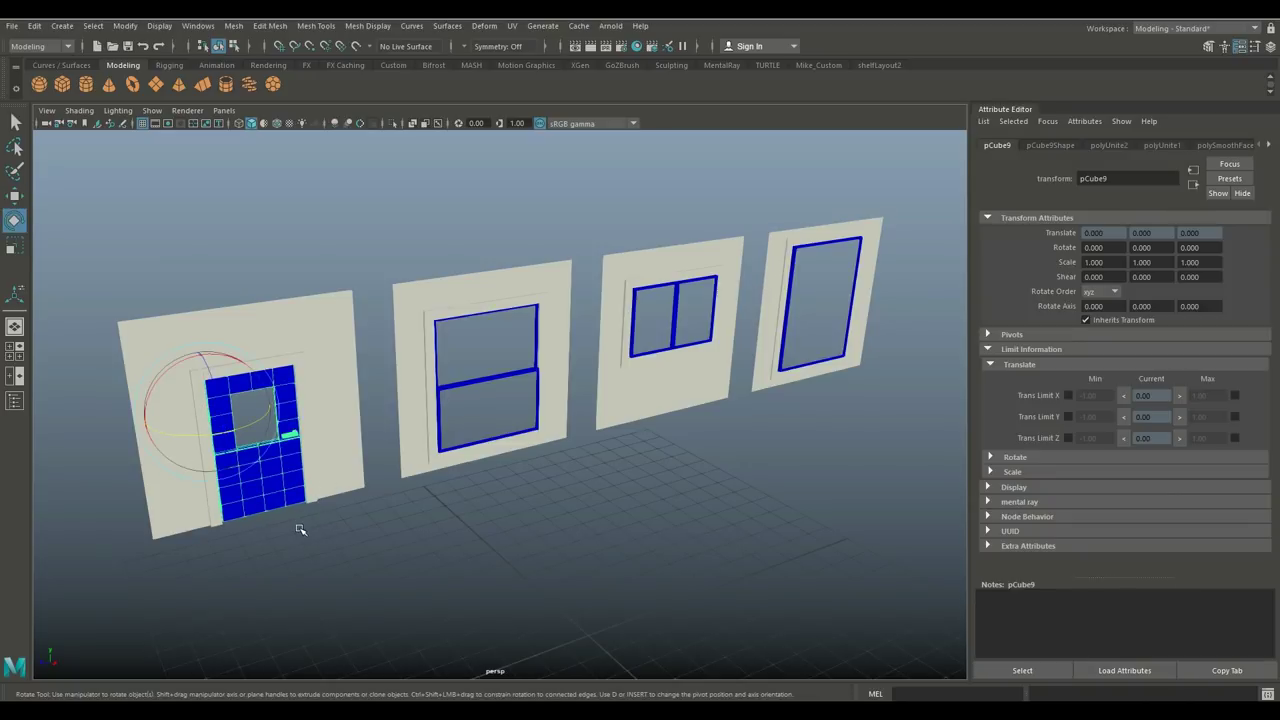
left_click_drag(255, 420, 962, 331)
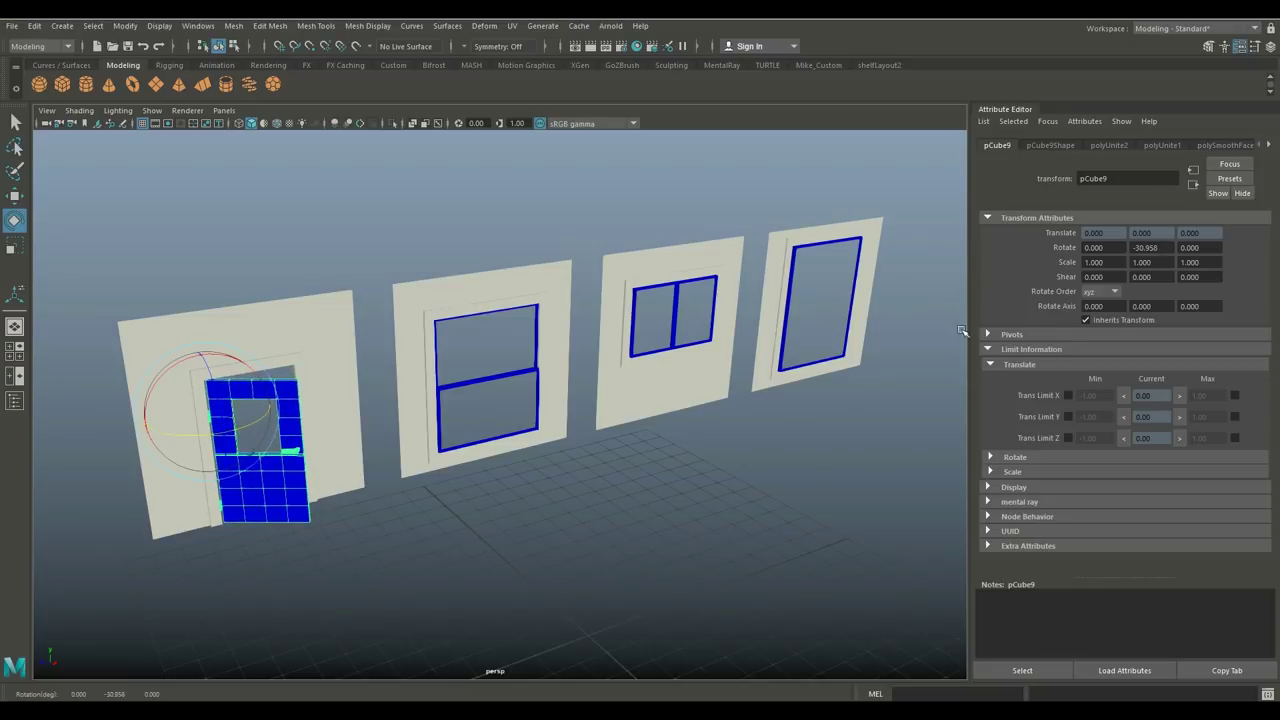
left_click(1146, 248)
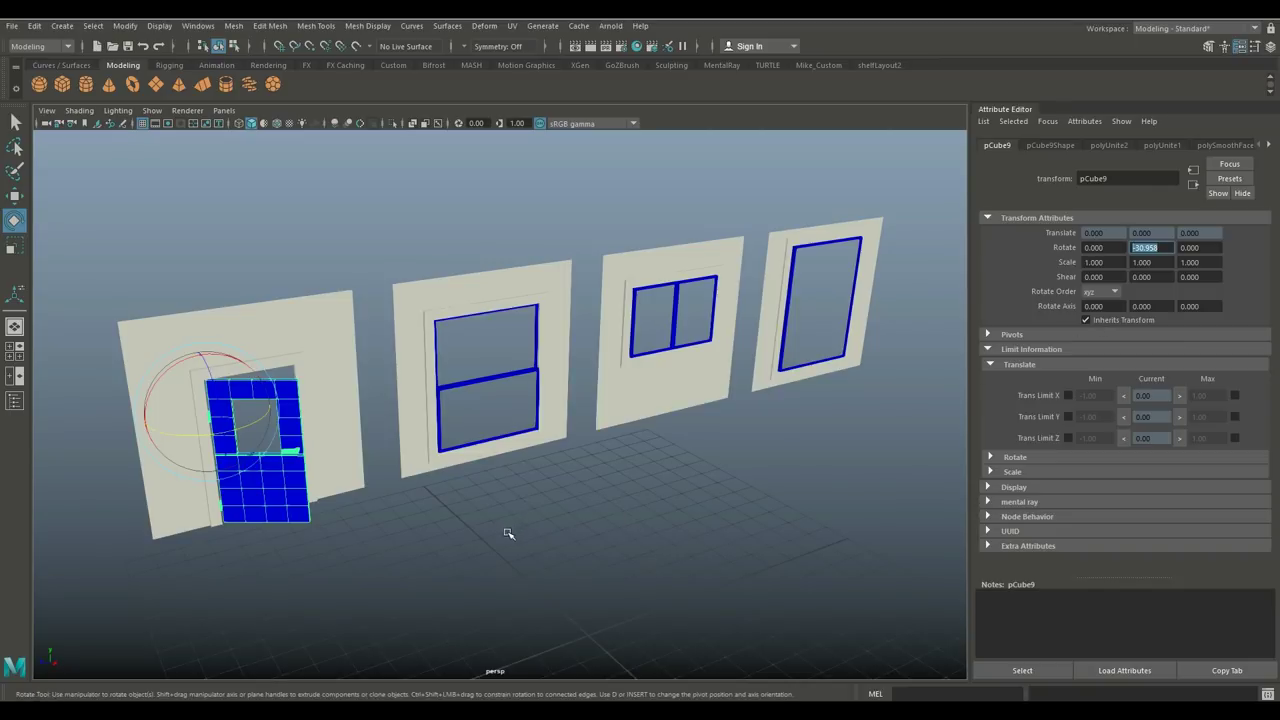
key("ctrl+z")
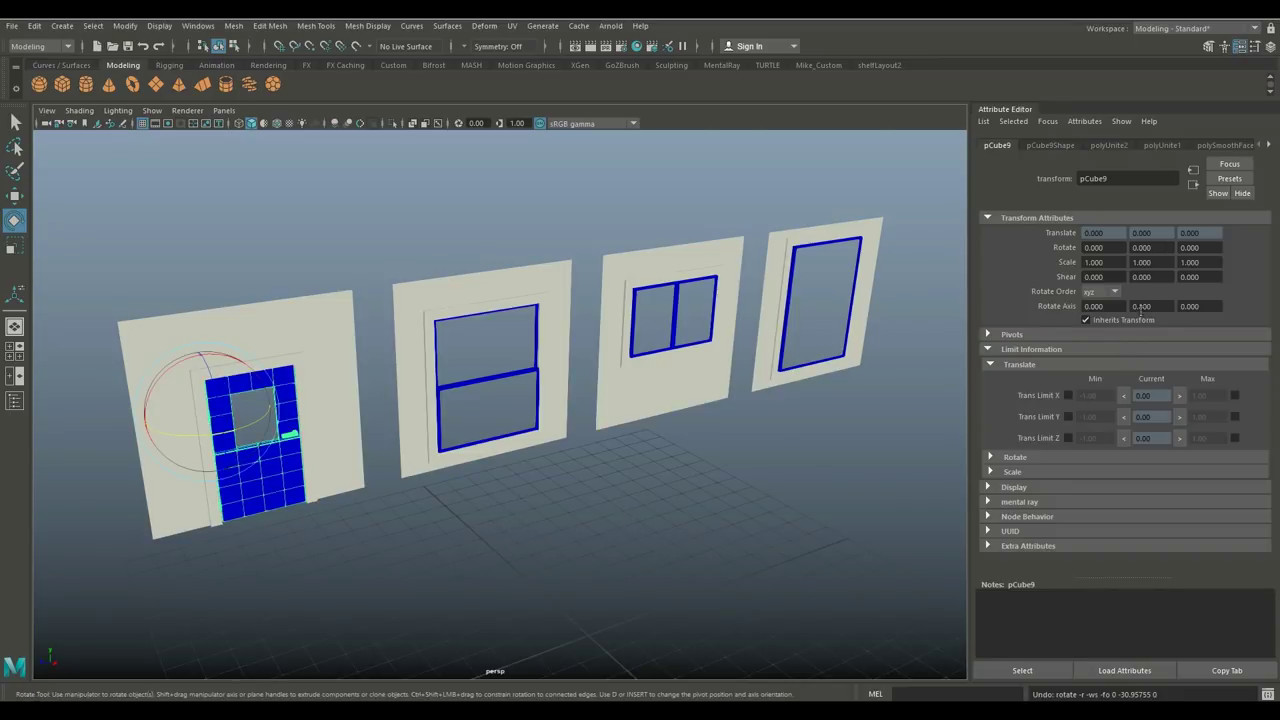
- Lock the door's Rotate X, Rotate Z and Shear X, Y, Z attributes
right_click(1110, 247)
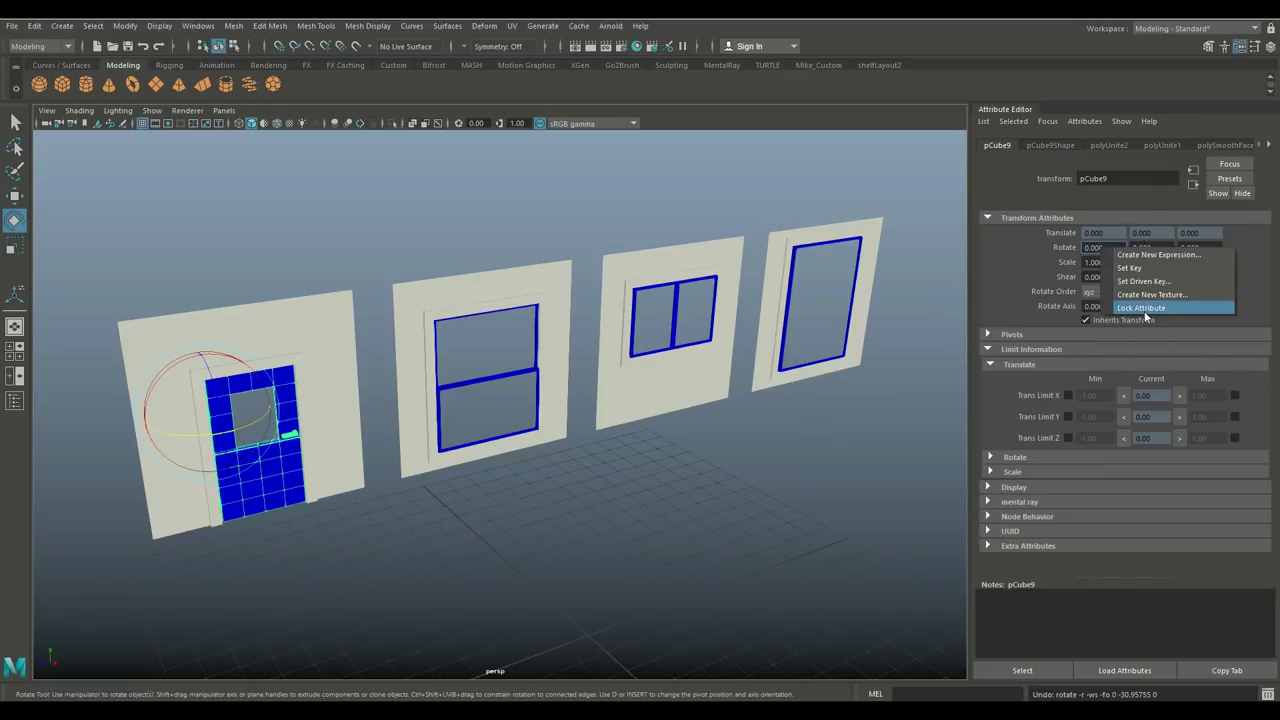
left_click(1160, 310)
right_click(1190, 248)
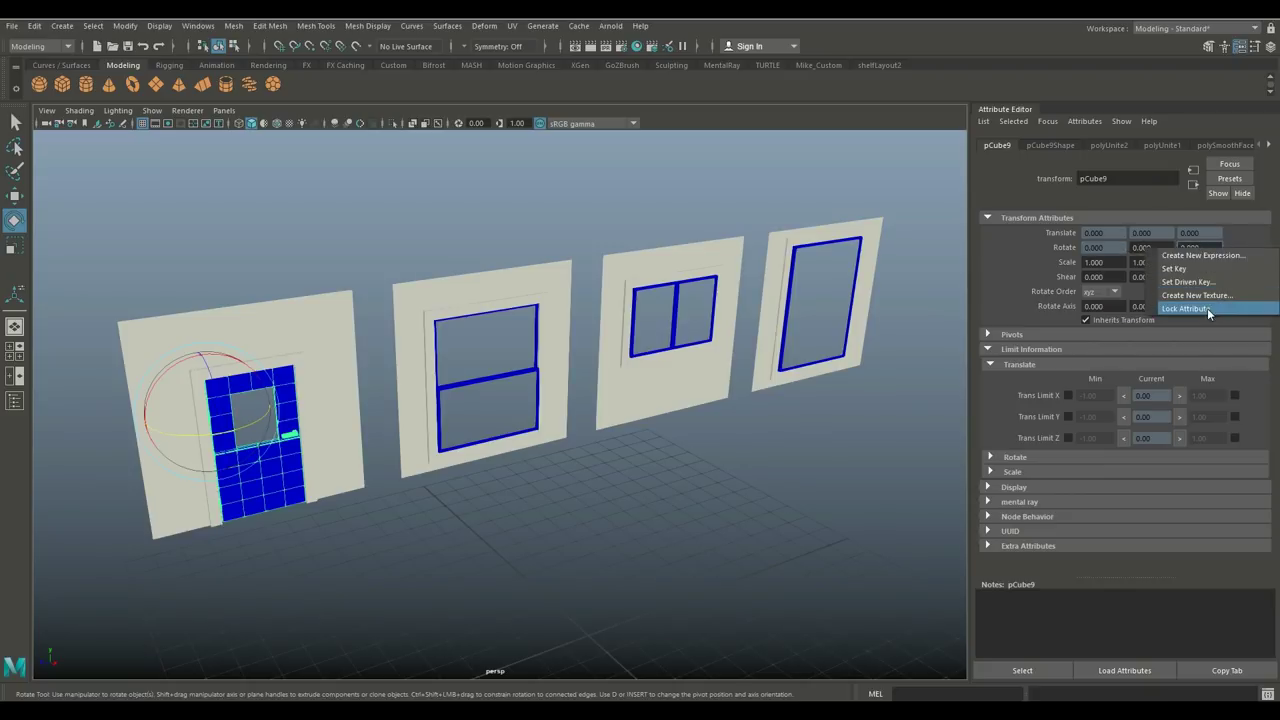
left_click(1207, 308)
right_click(1098, 277)
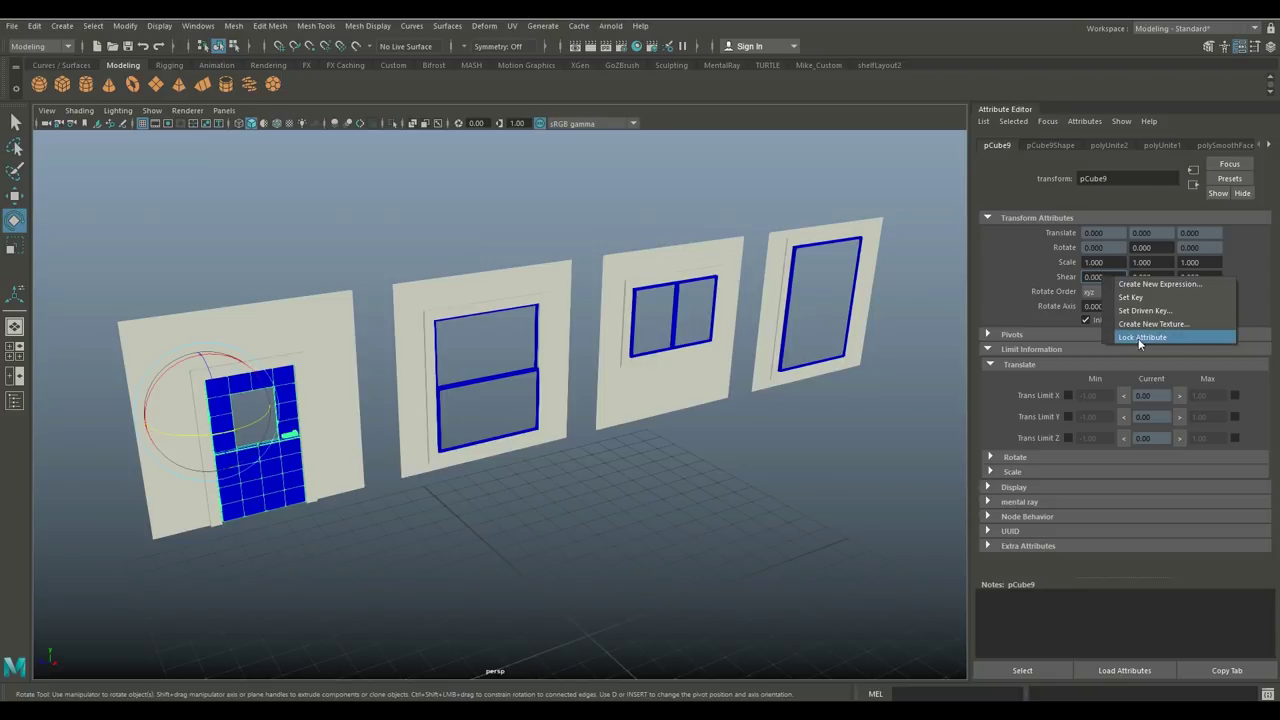
left_click(1138, 340)
right_click(1143, 278)
left_click(1180, 340)
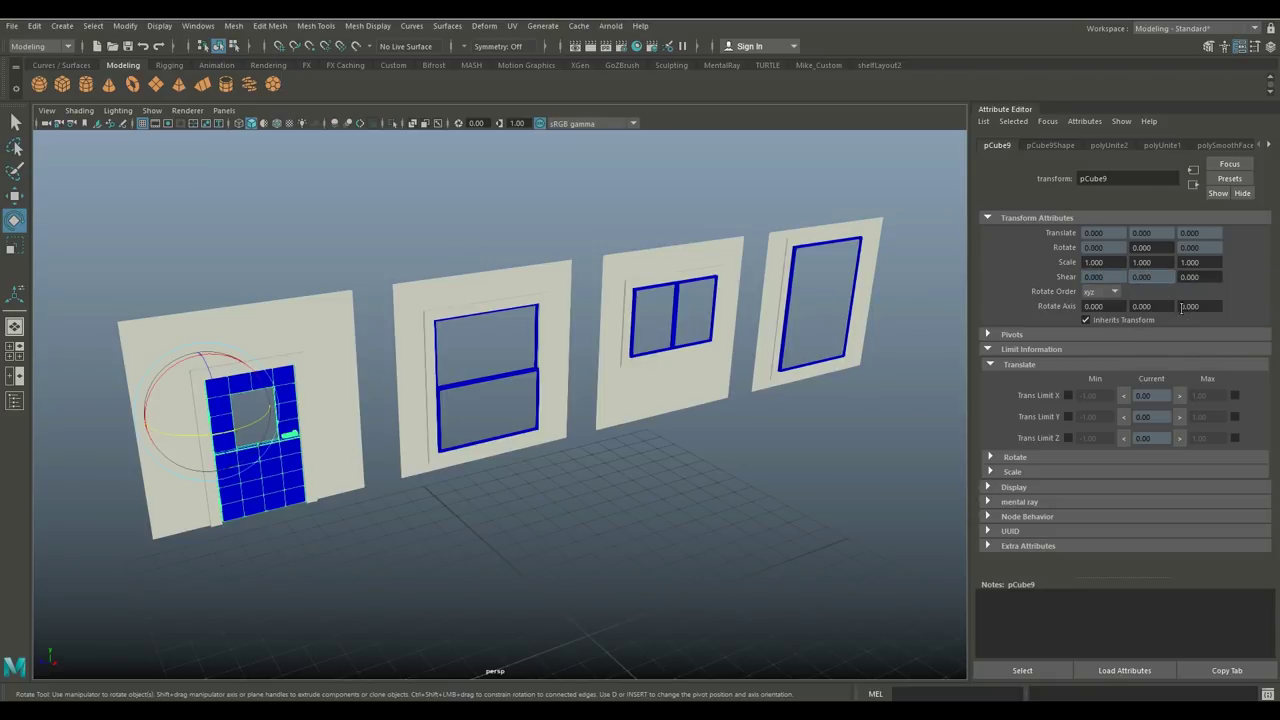
right_click(1196, 279)
left_click(1198, 343)
- Lock the door's Scale X, Y and Z, then deselect it
right_click(1108, 264)
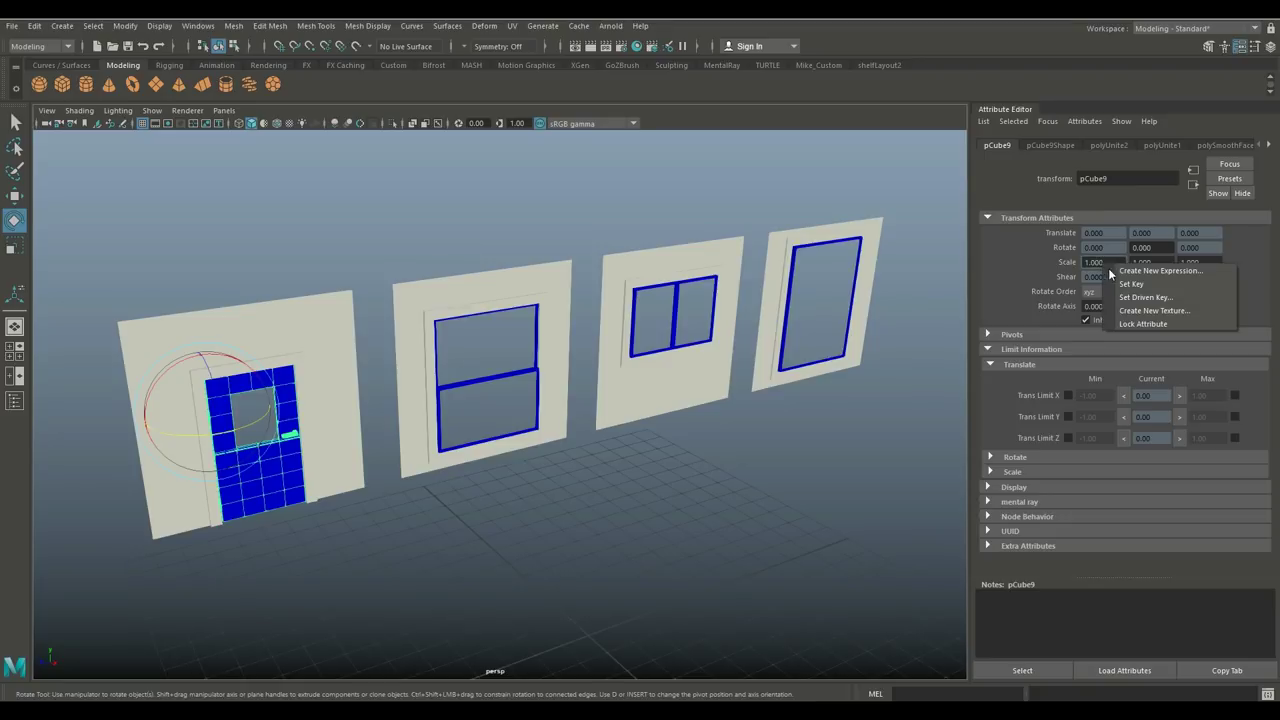
left_click(1140, 322)
right_click(1152, 258)
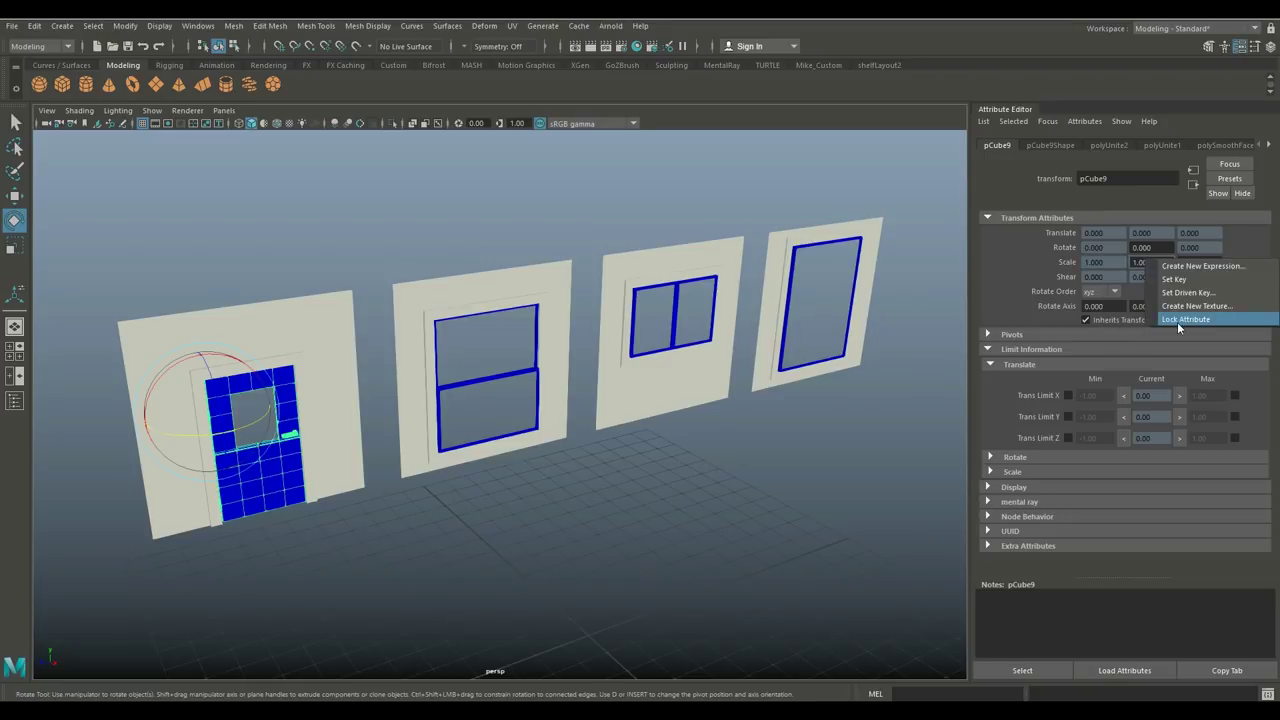
left_click(1177, 322)
right_click(1196, 262)
left_click(1188, 322)
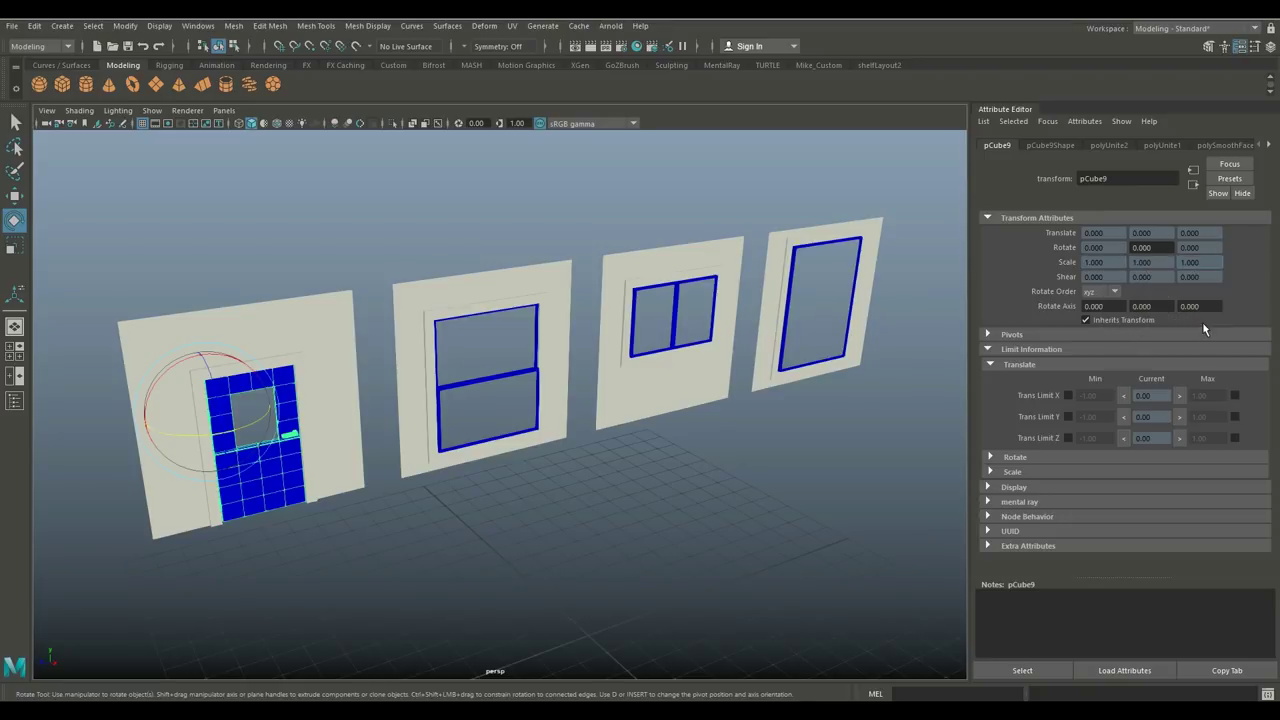
left_click(251, 531)
left_click(251, 492)
key("w")
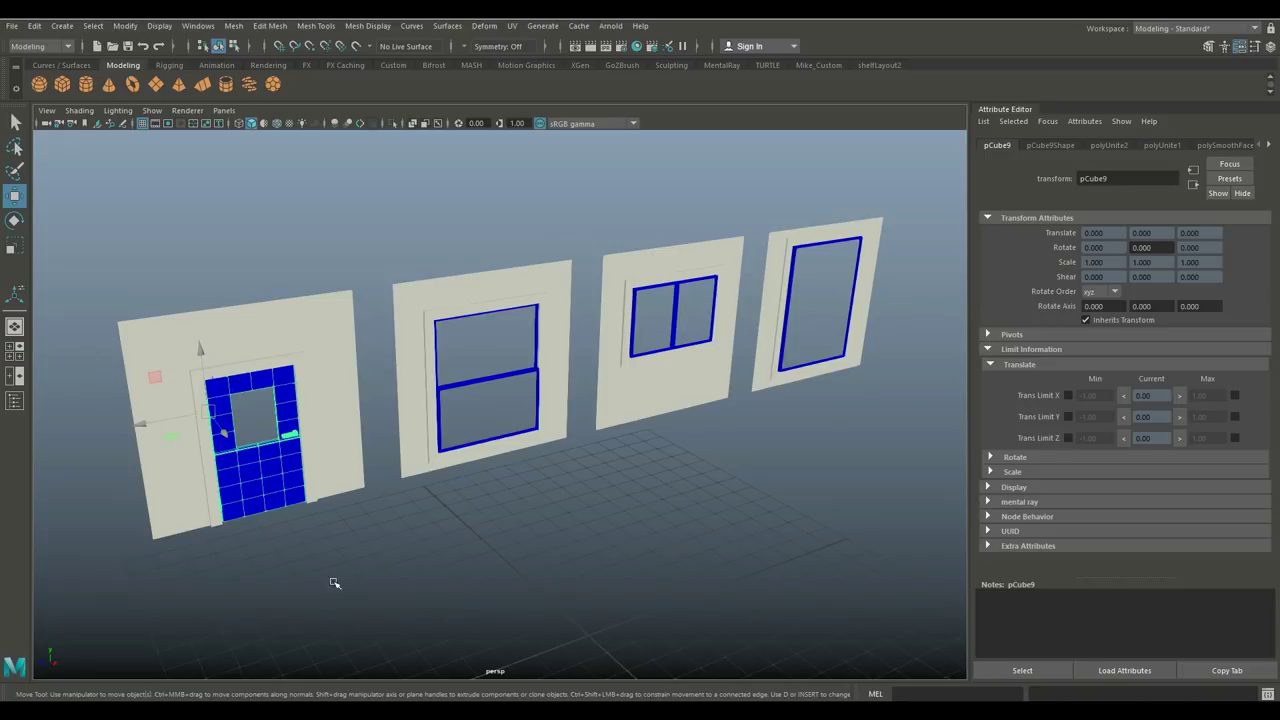
key("e")
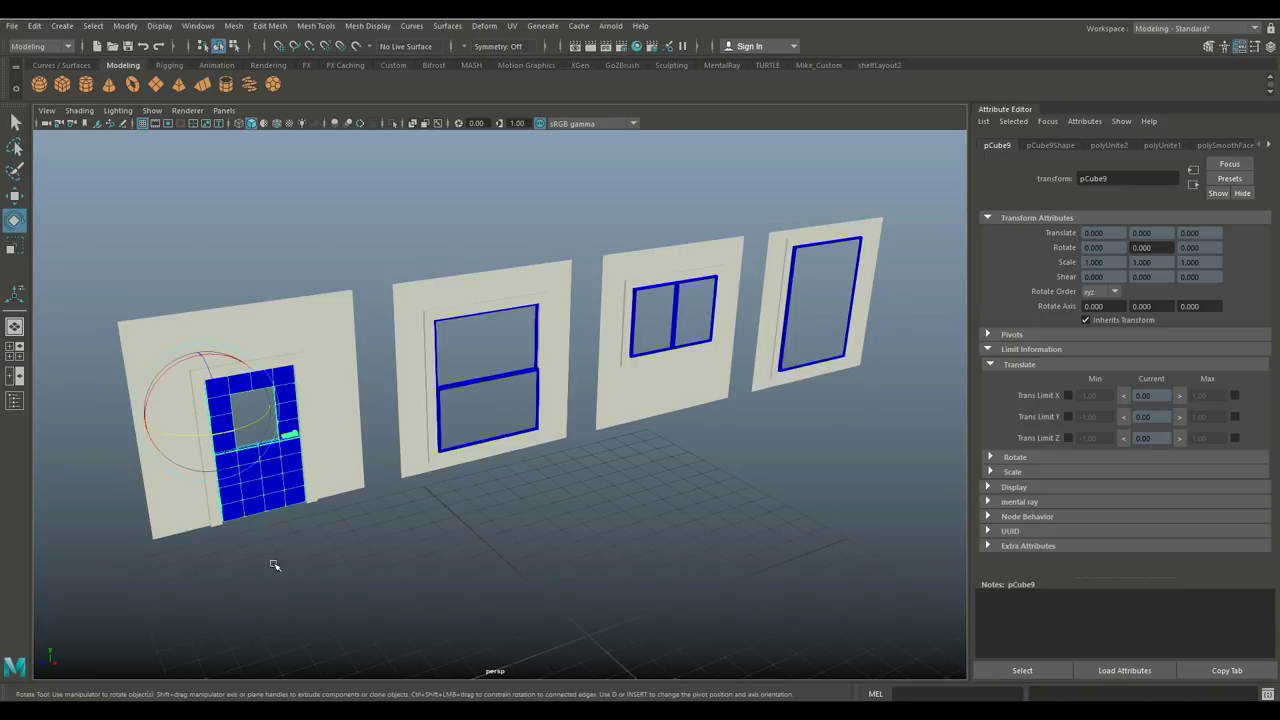
left_click_drag(251, 416, 232, 462)
key("ctrl+z")
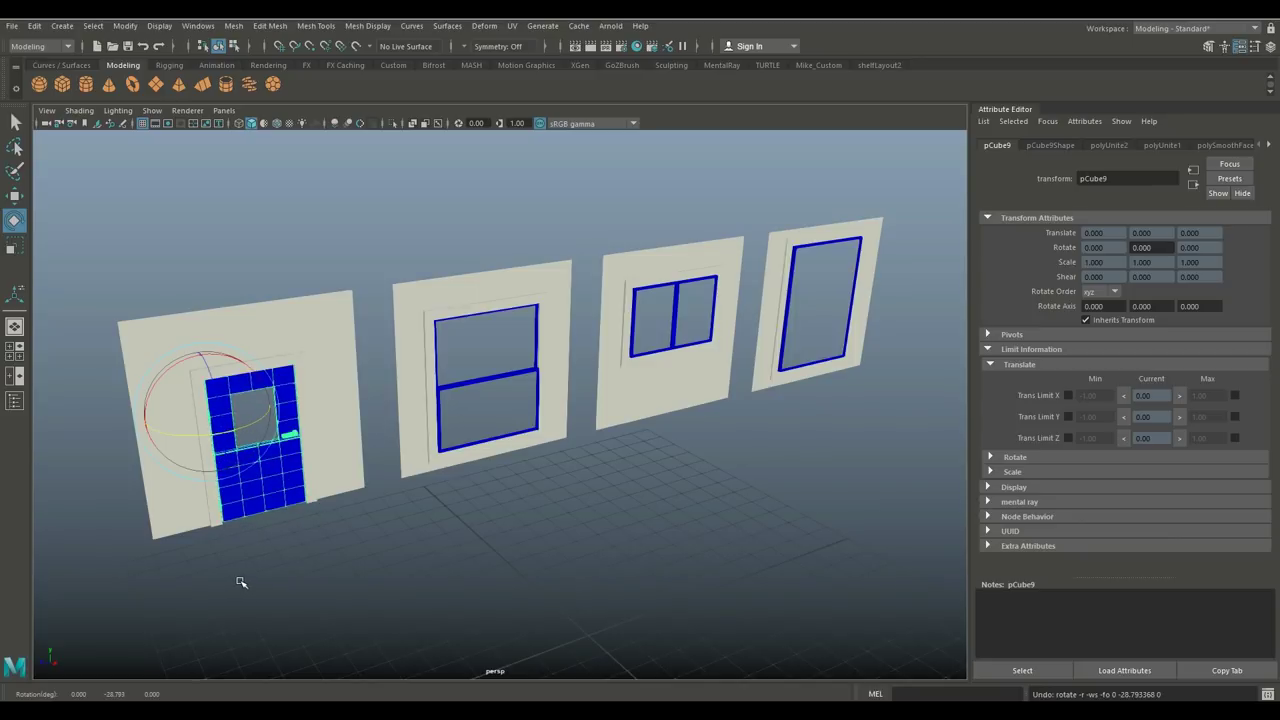
left_click(405, 547)
scroll(420, 550, "up", 4)
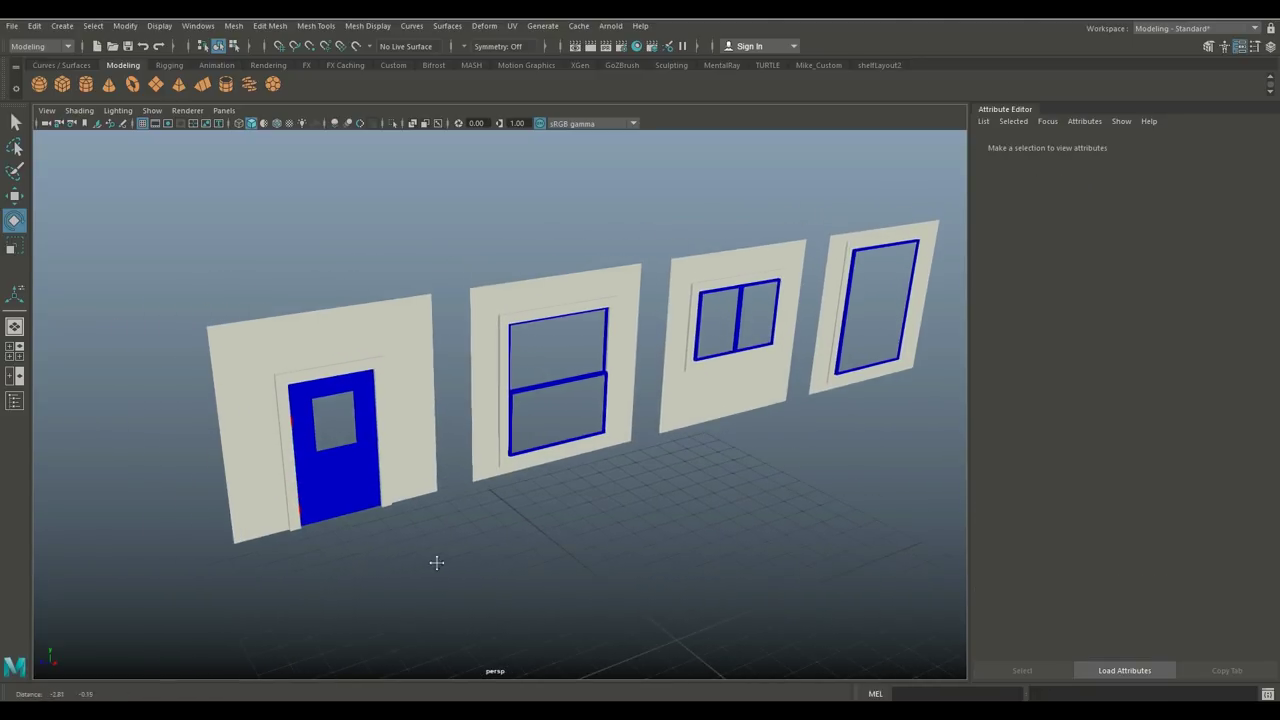
left_click(318, 486)
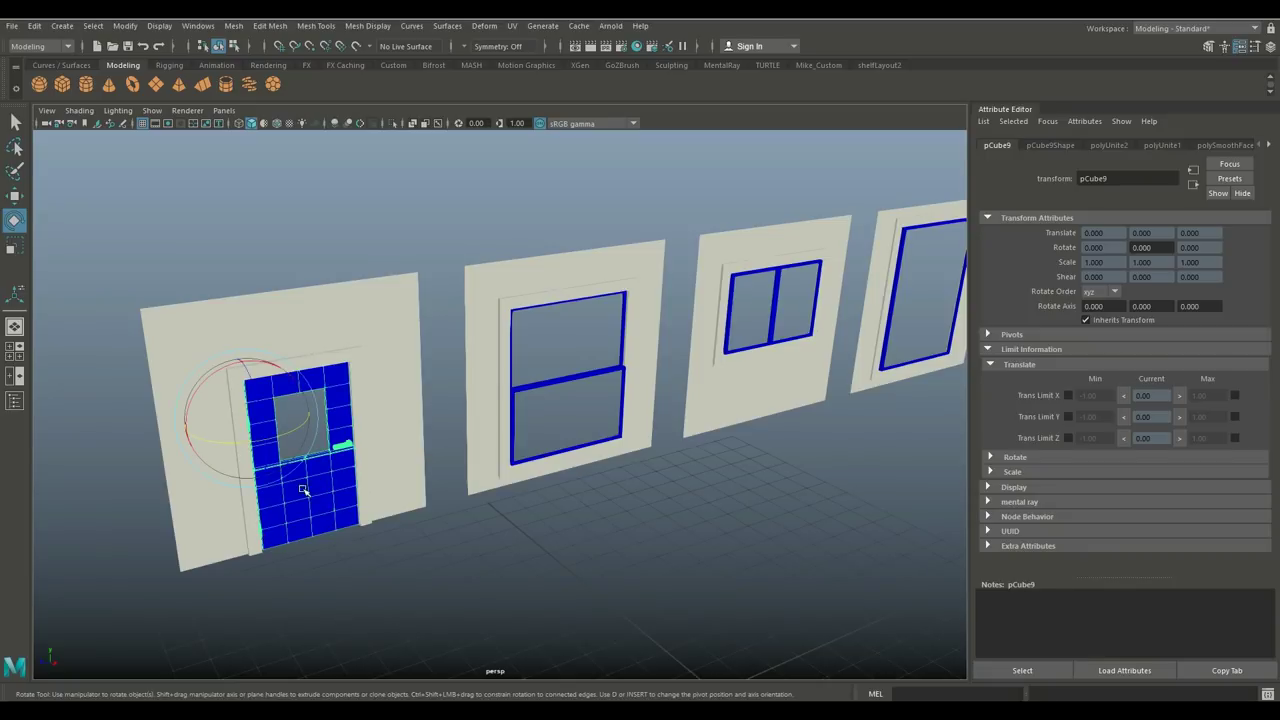
left_click_drag(289, 423, 247, 454)
key("ctrl+z")
key("ctrl+z")
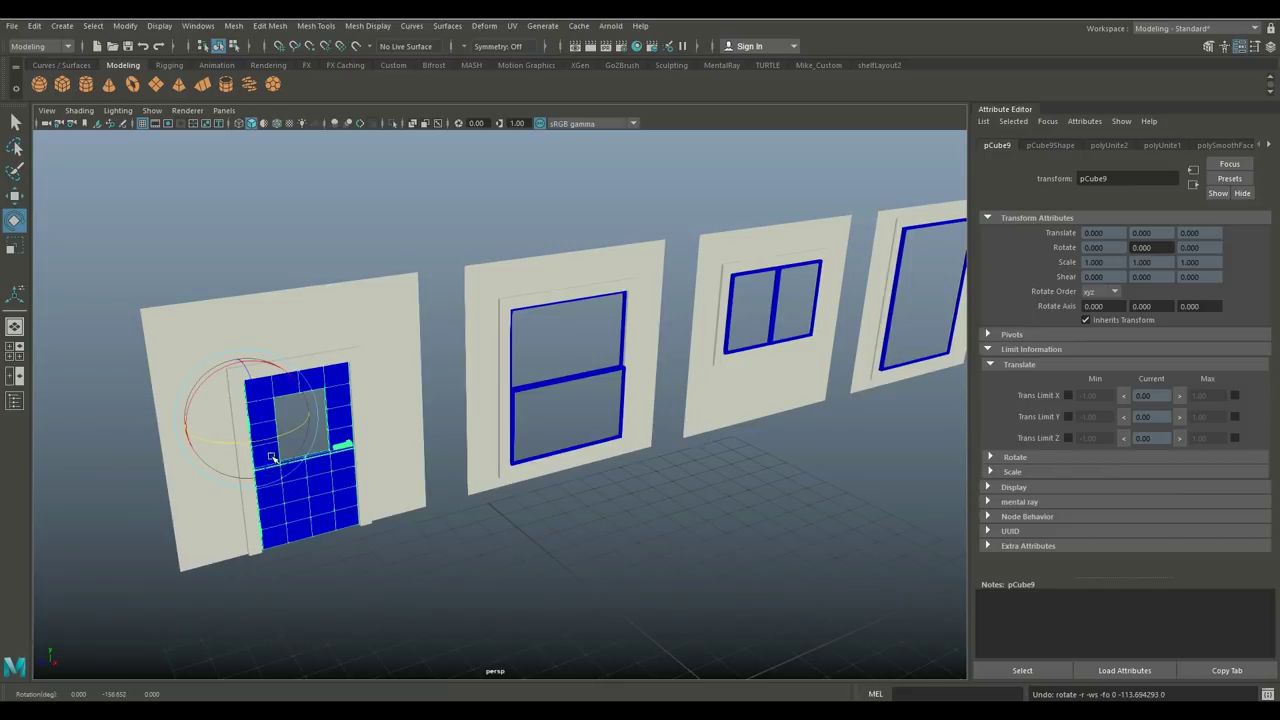
mouse_move(532, 524)
left_mouse_down("alt")
mouse_move(531, 491)
mouse_move(526, 520)
left_mouse_up("alt")
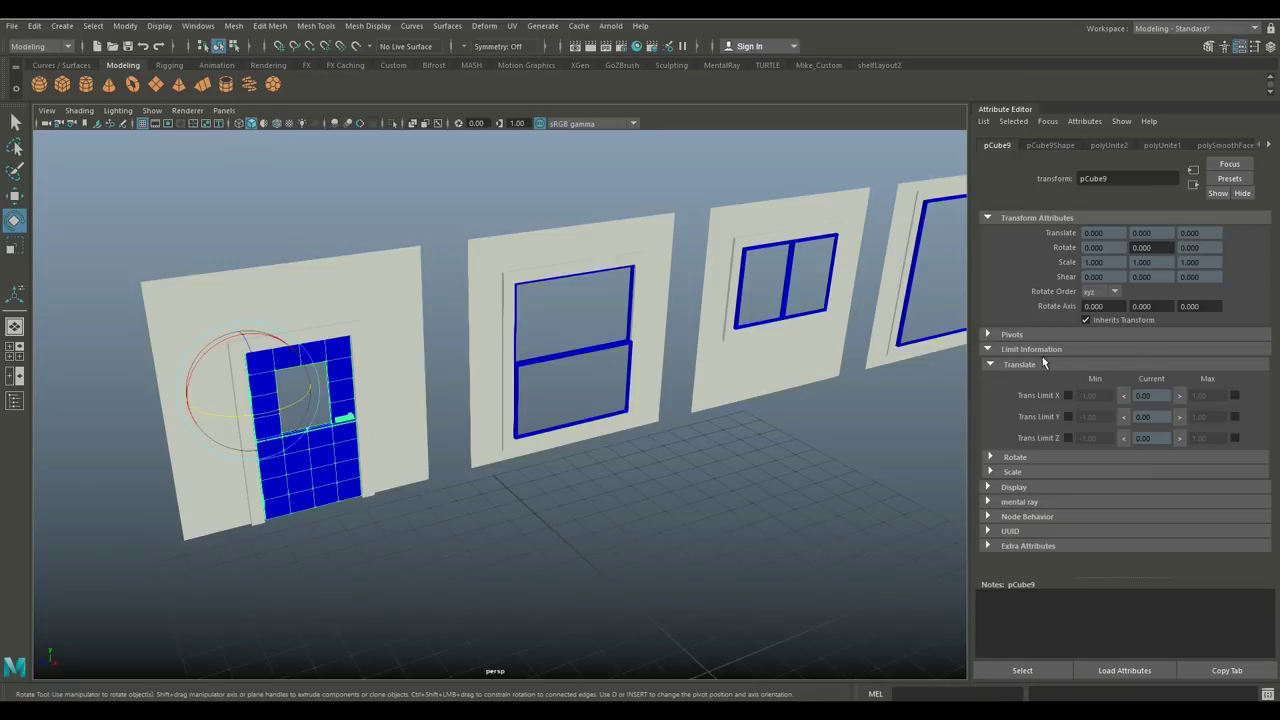
- Show the Rotate limit settings instead of Translate and test-swing the door about Y
left_click(991, 365)
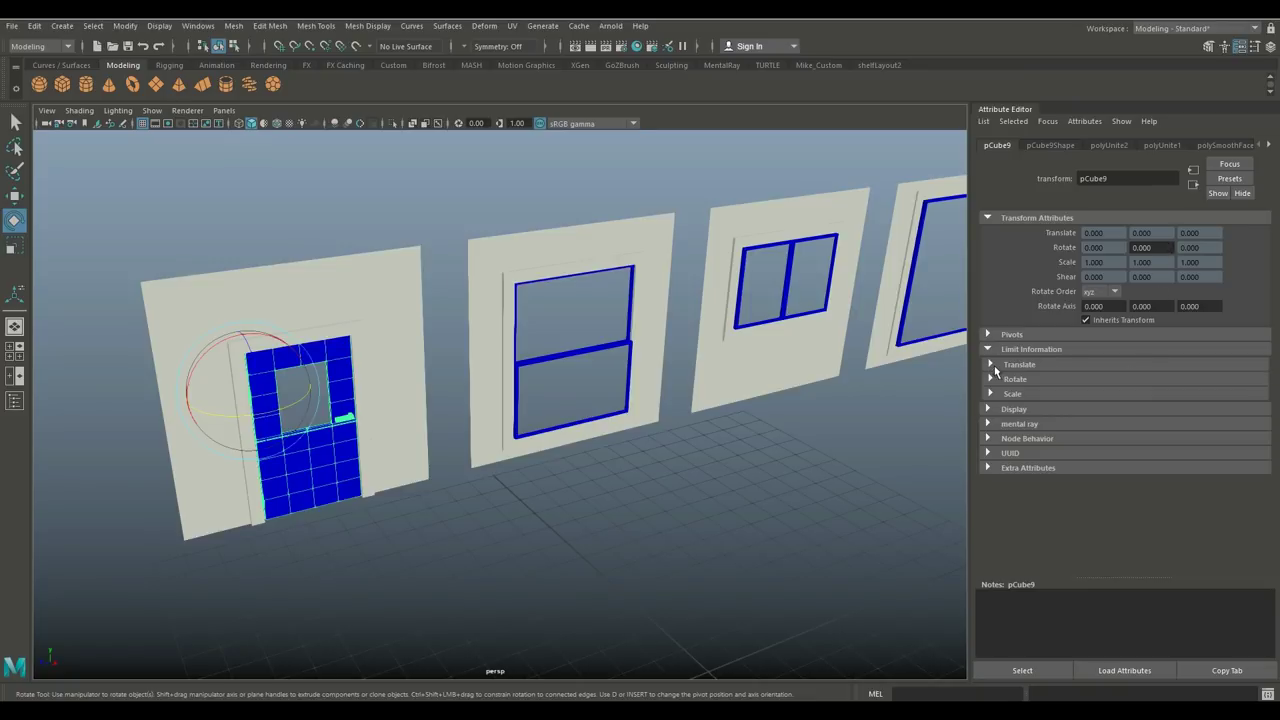
left_click(991, 380)
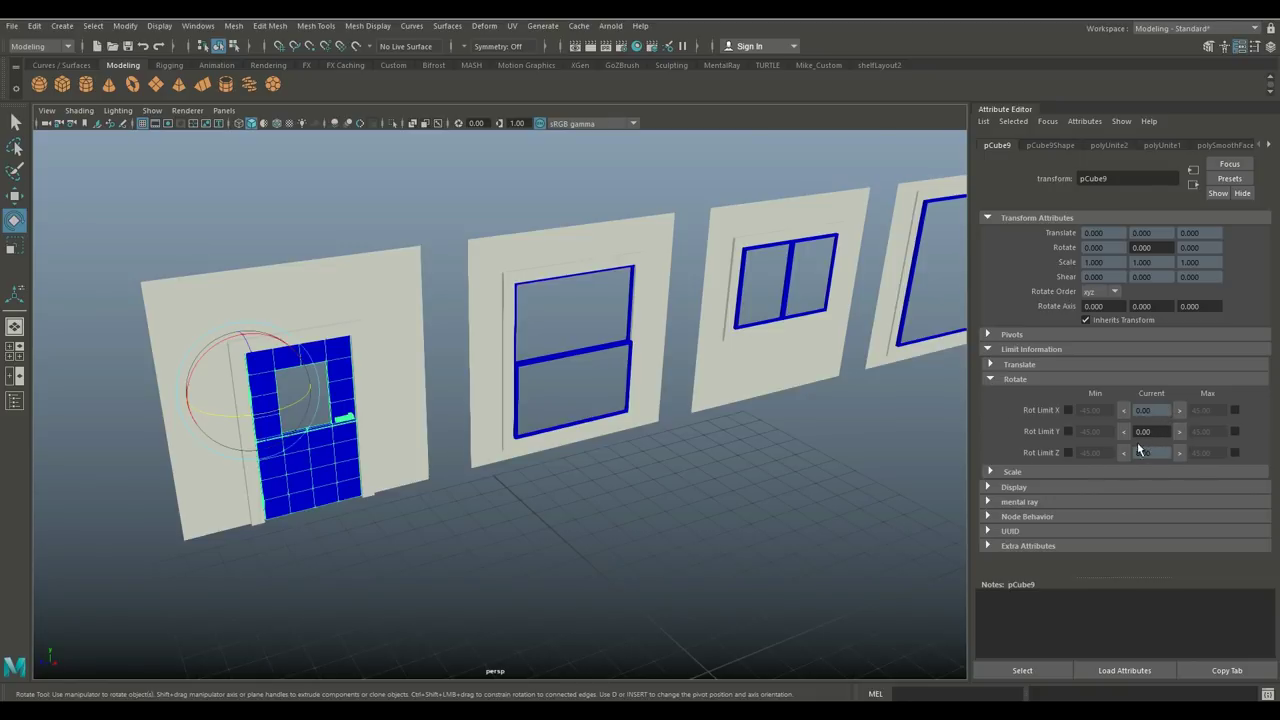
mouse_move(286, 410)
left_mouse_down()
mouse_move(256, 424)
mouse_move(271, 420)
left_mouse_up()
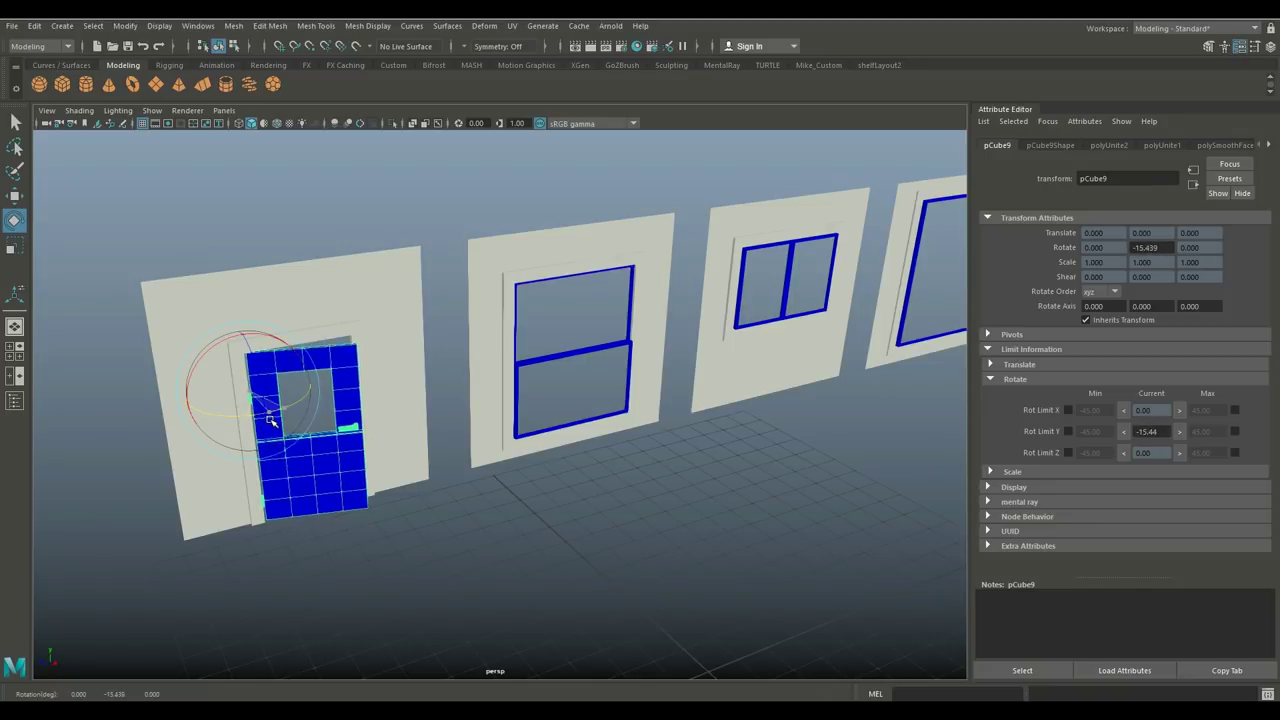
key("ctrl+z")
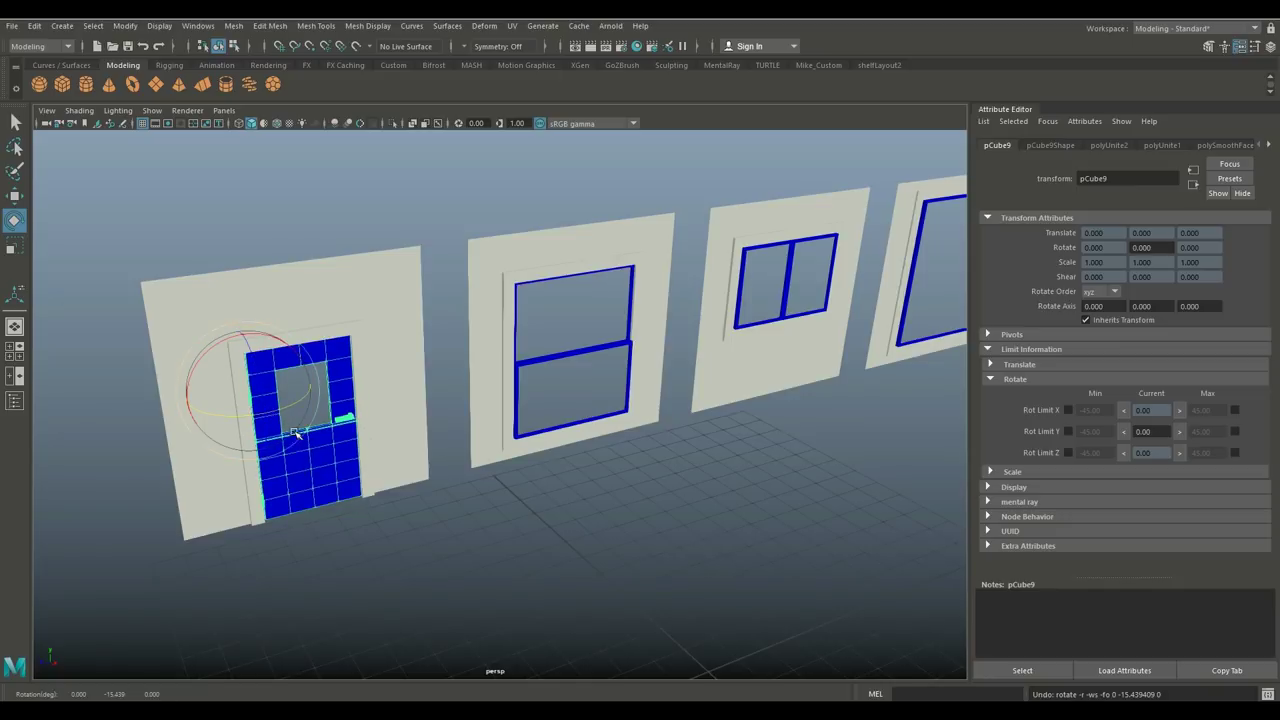
left_click_drag(299, 400, 165, 448)
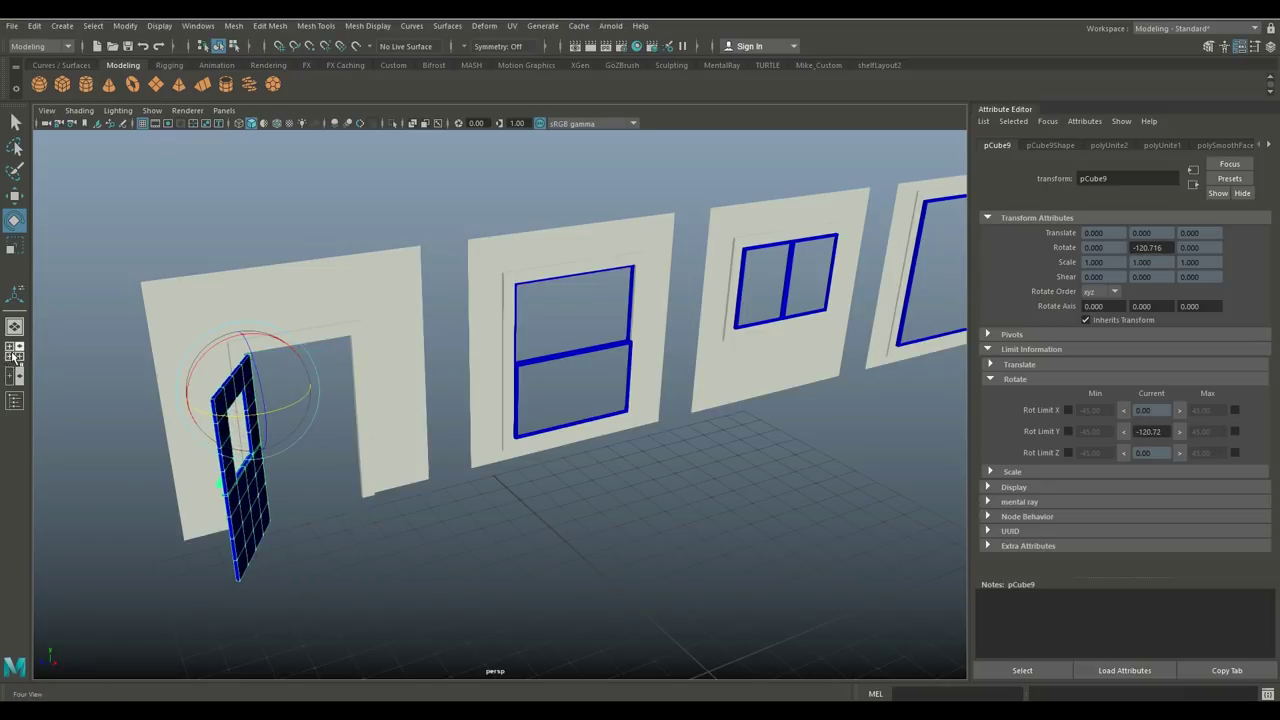
- In the top view, swing the door fully open and set Rot Limit Y Min to -178.42
left_click(13, 356)
key("space")
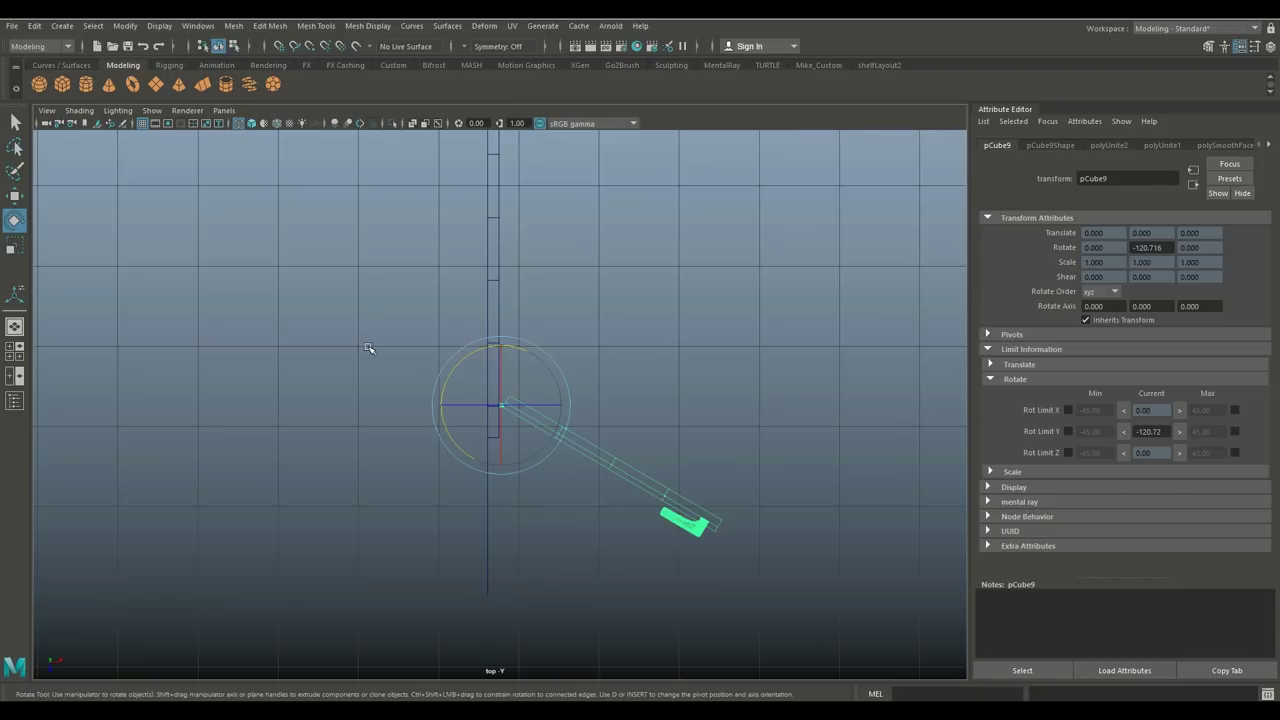
left_click_drag(550, 364, 563, 432)
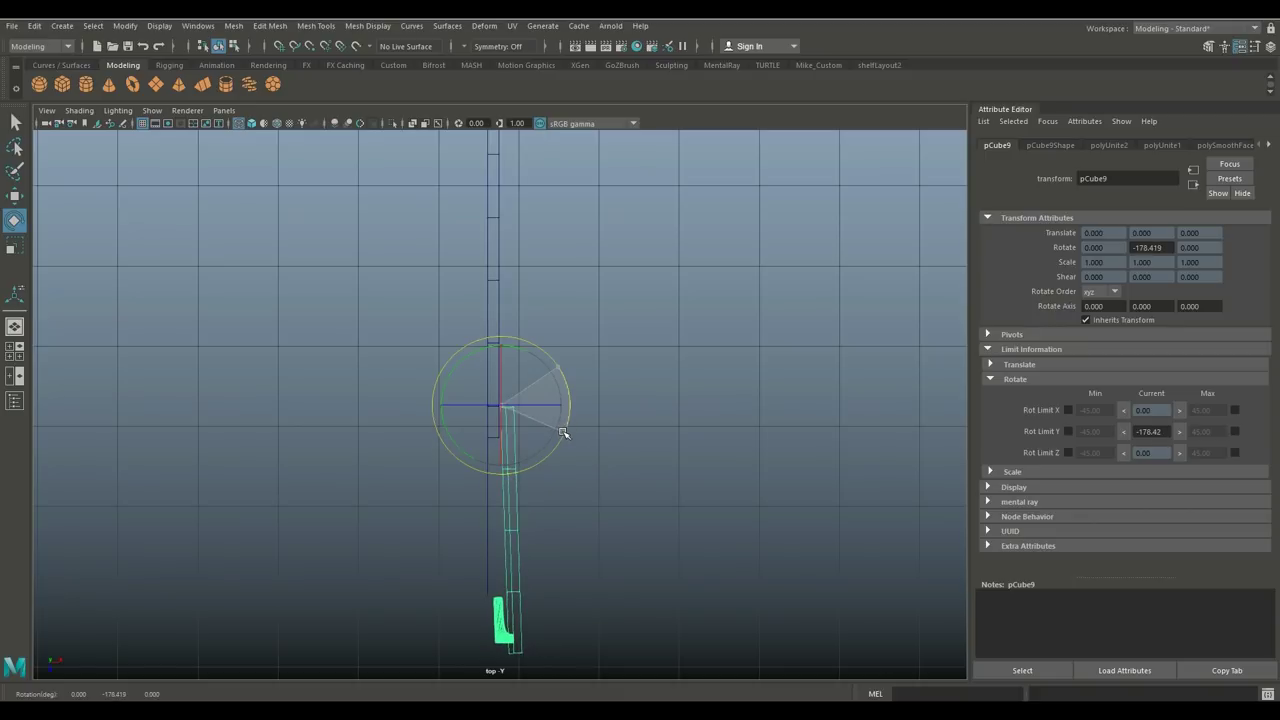
left_click_drag(563, 432, 563, 434)
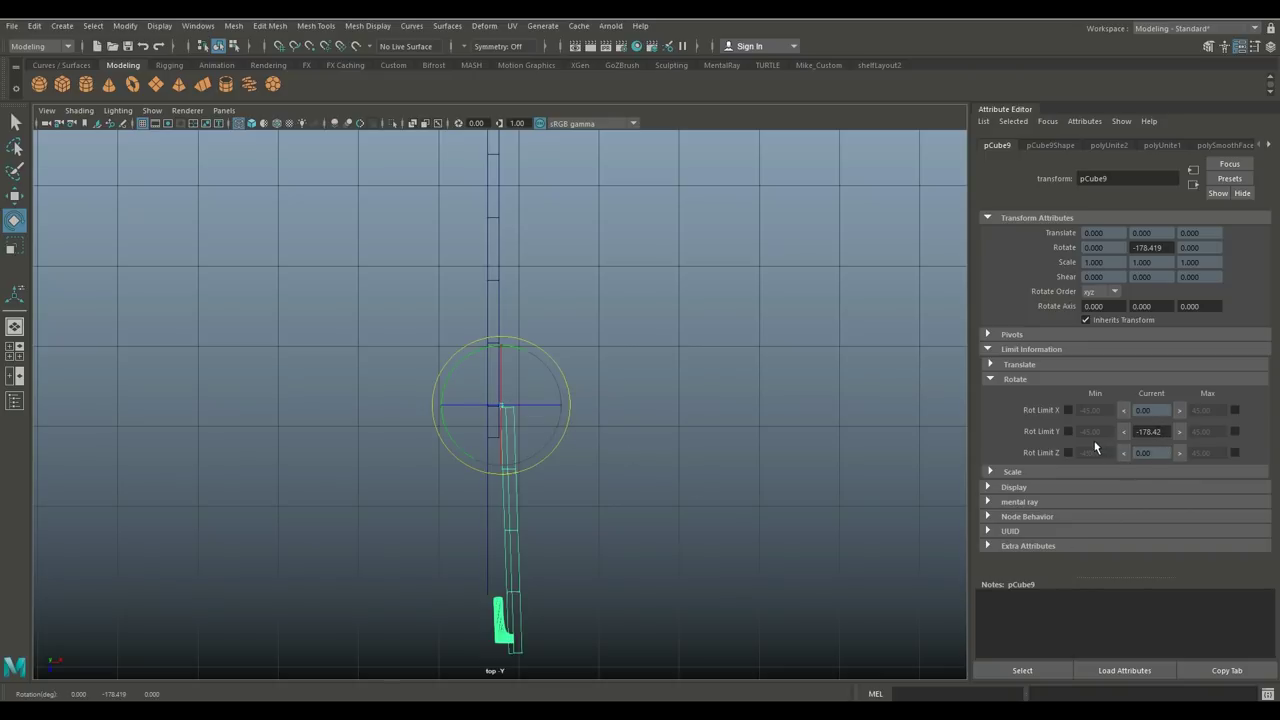
left_click(1068, 431)
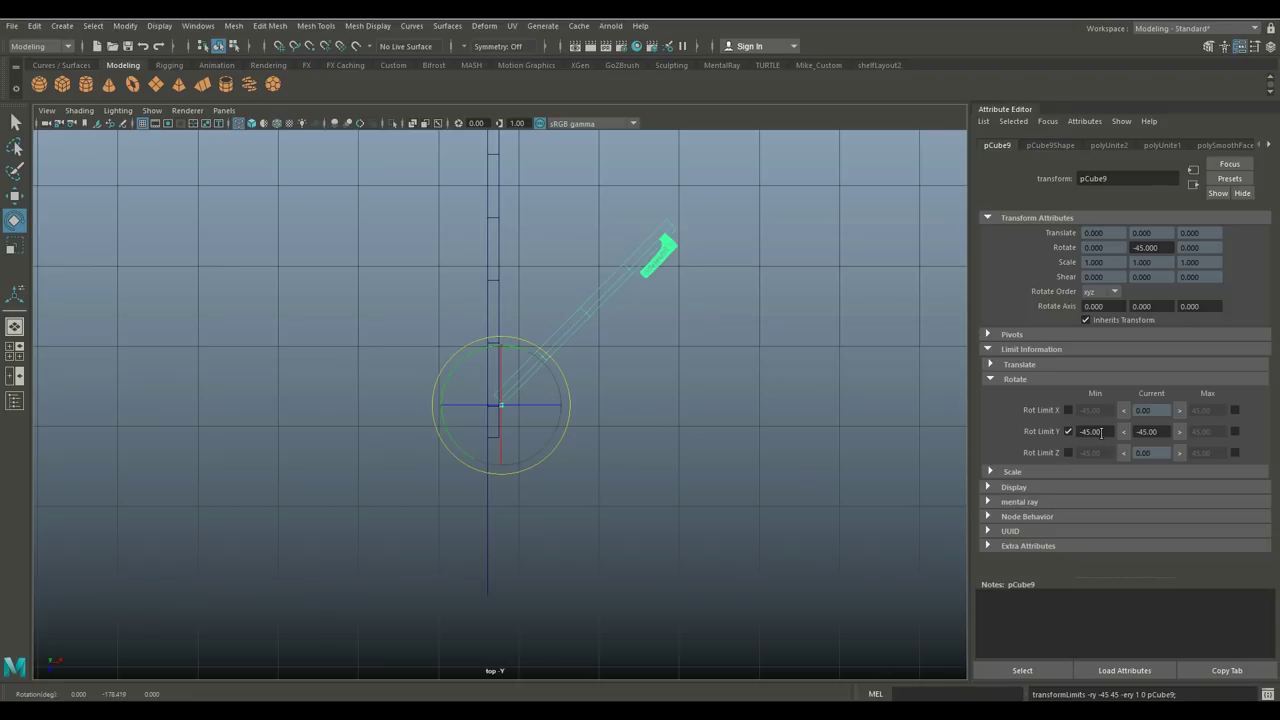
double_click(1090, 431)
type("-178.42")
key("Return")
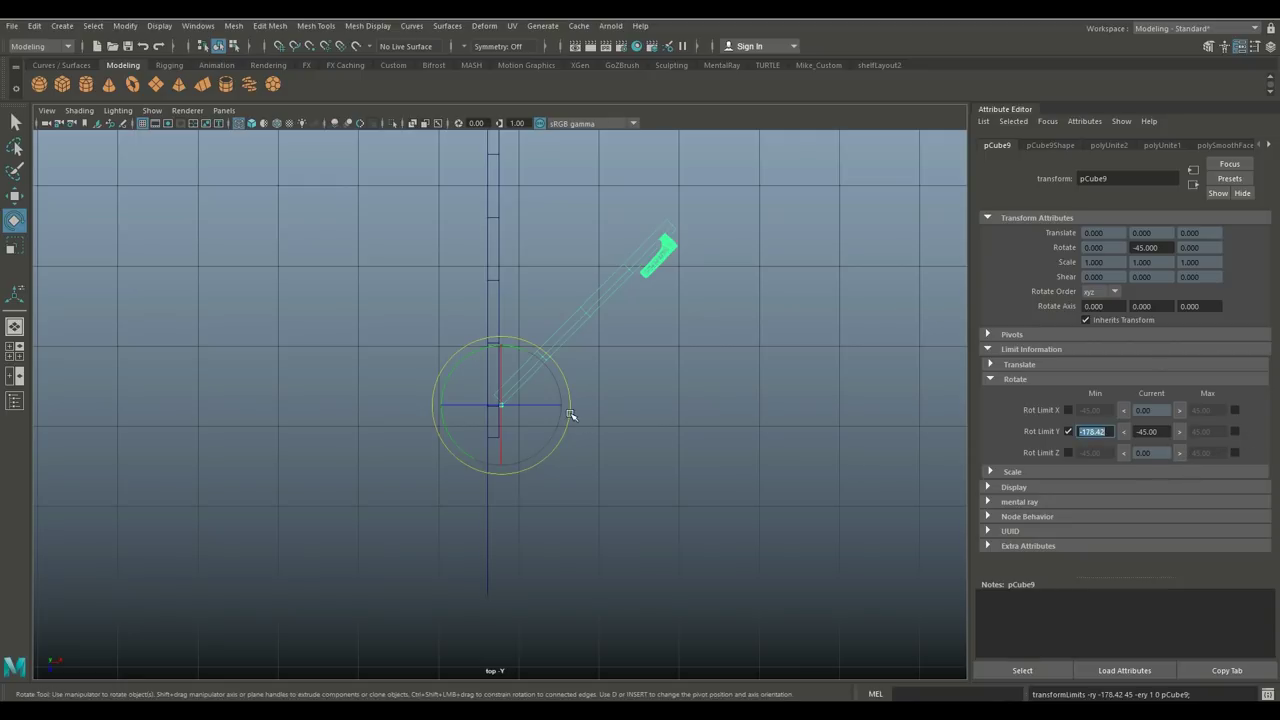
- Swing the door back nearly closed and enable Rot Limit Y Max at 0
left_click_drag(568, 414, 542, 377)
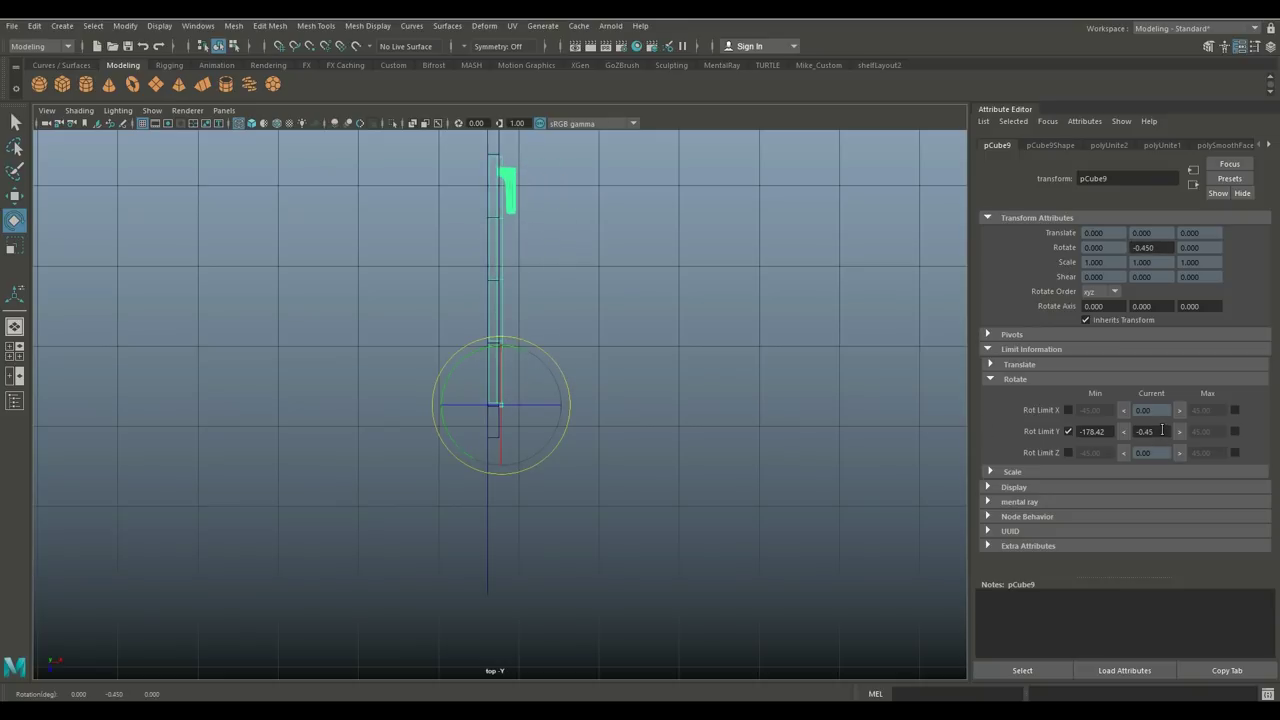
left_click(1235, 432)
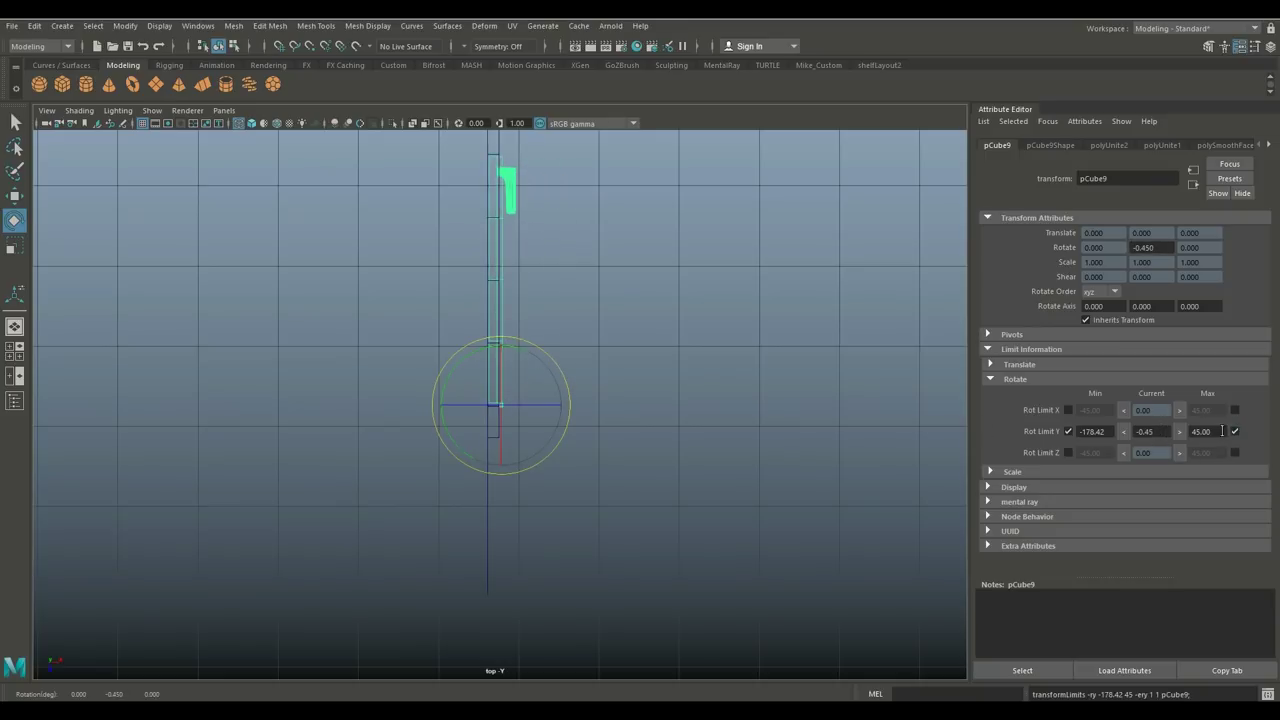
double_click(1221, 431)
key("Return")
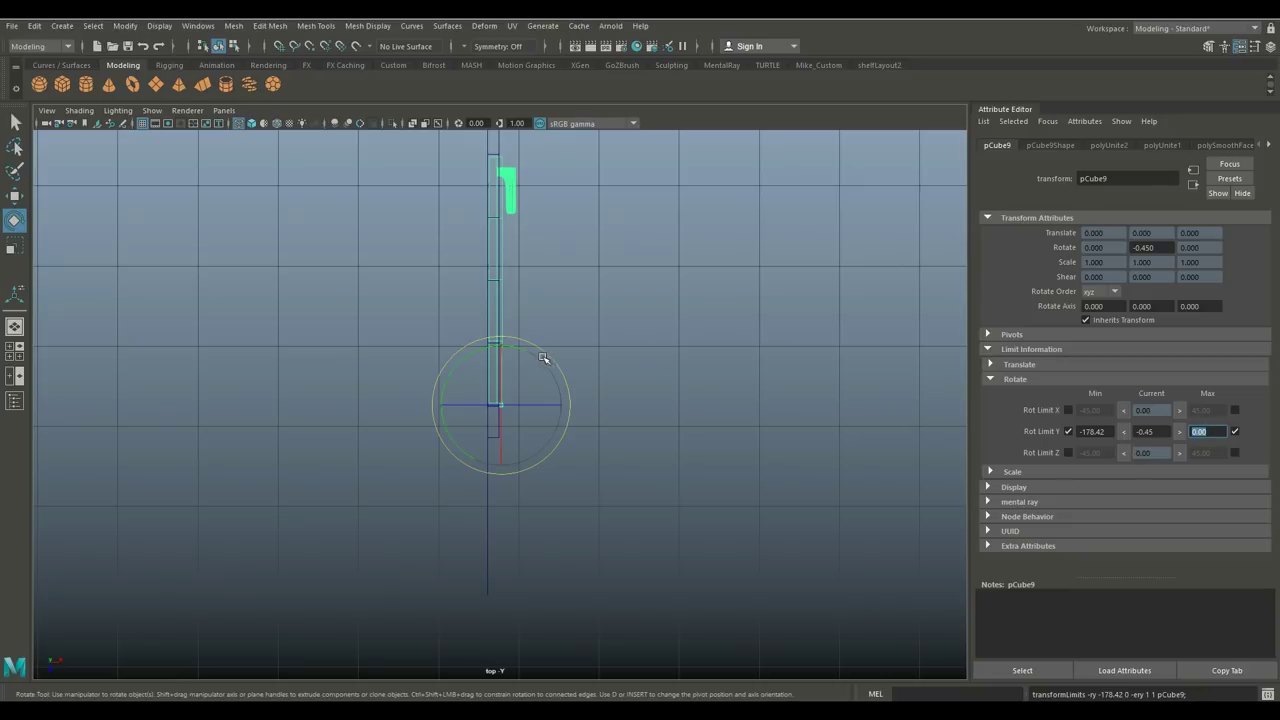
- In the perspective view, swing the door open to its limit and back near closed
key("space")
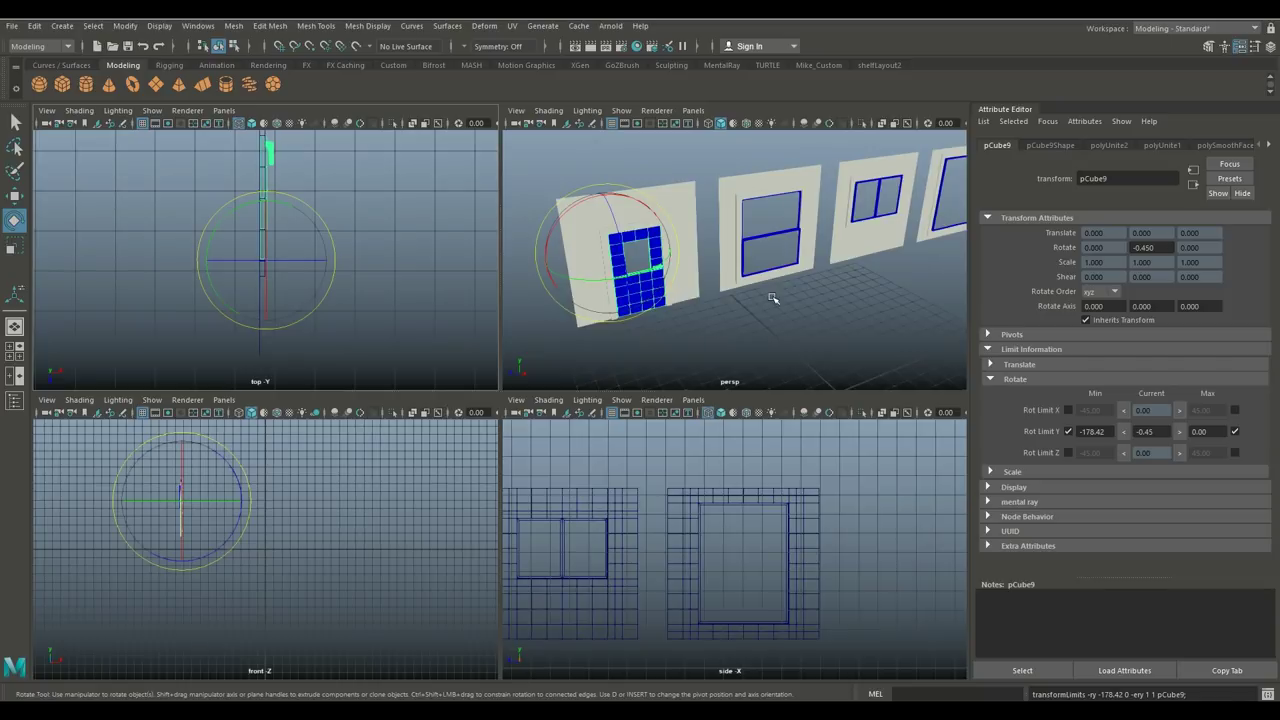
key("space")
scroll(556, 390, "down", 3)
scroll(534, 425, "up", 3)
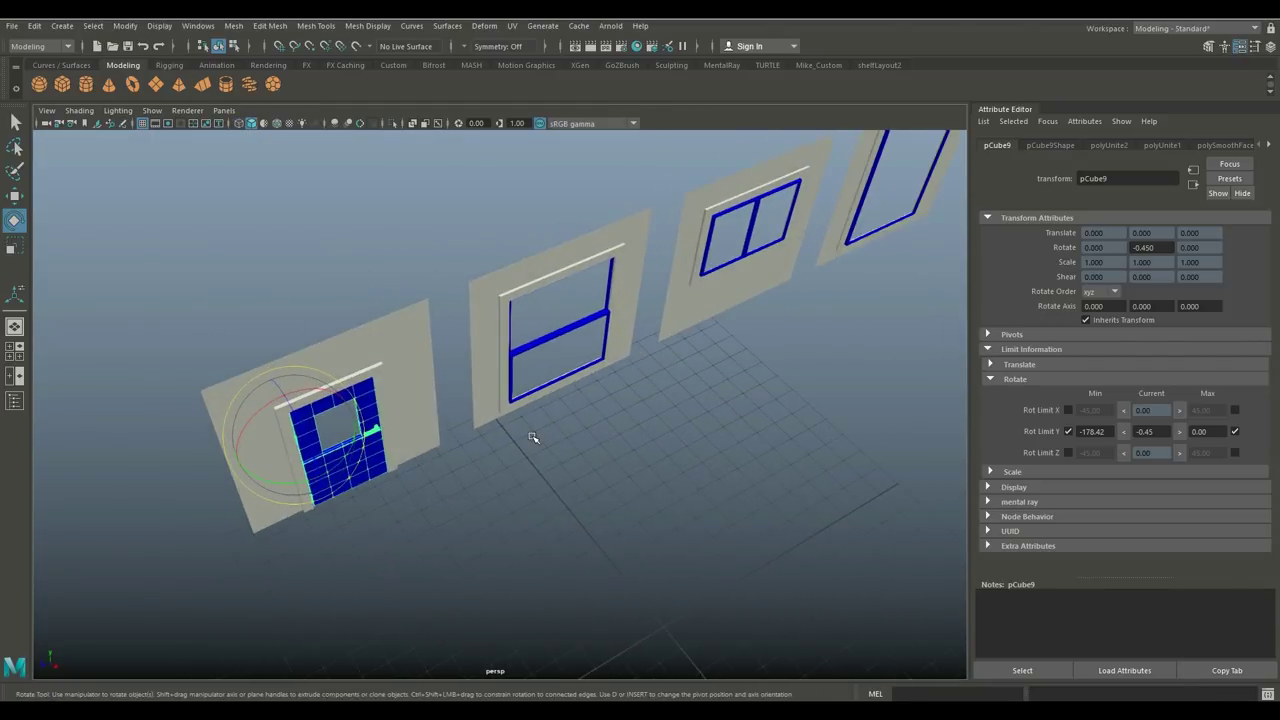
left_click_drag(531, 437, 324, 404, "alt")
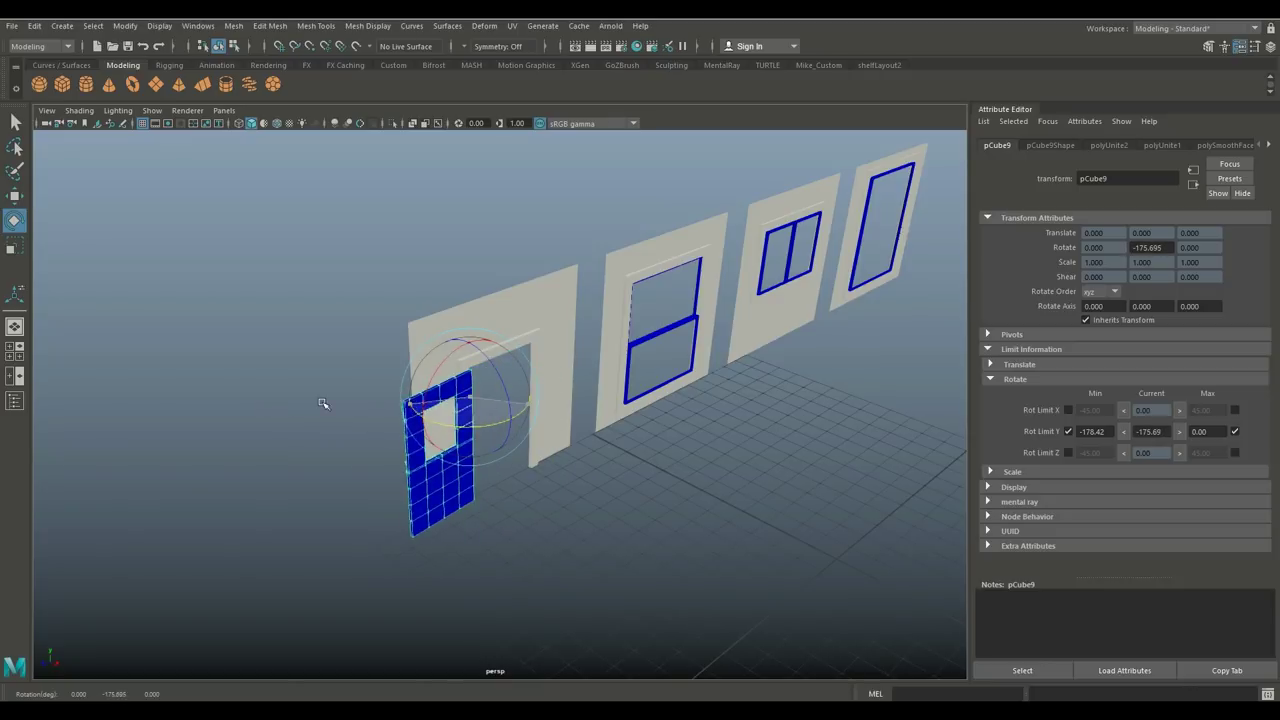
mouse_move(440, 403)
left_mouse_down()
mouse_move(303, 399)
mouse_move(450, 400)
mouse_move(256, 409)
mouse_move(240, 407)
mouse_move(367, 399)
mouse_move(144, 395)
mouse_move(56, 374)
mouse_move(452, 430)
mouse_move(438, 427)
left_mouse_up()
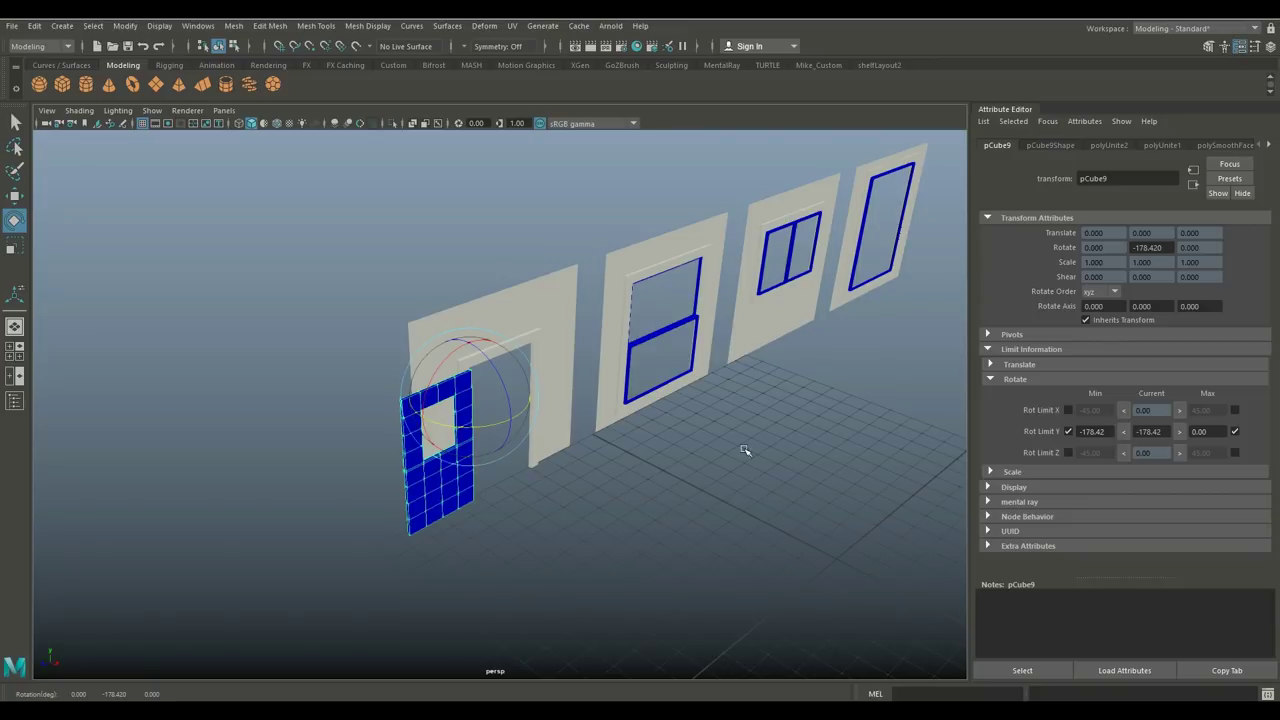
left_click_drag(450, 425, 622, 423)
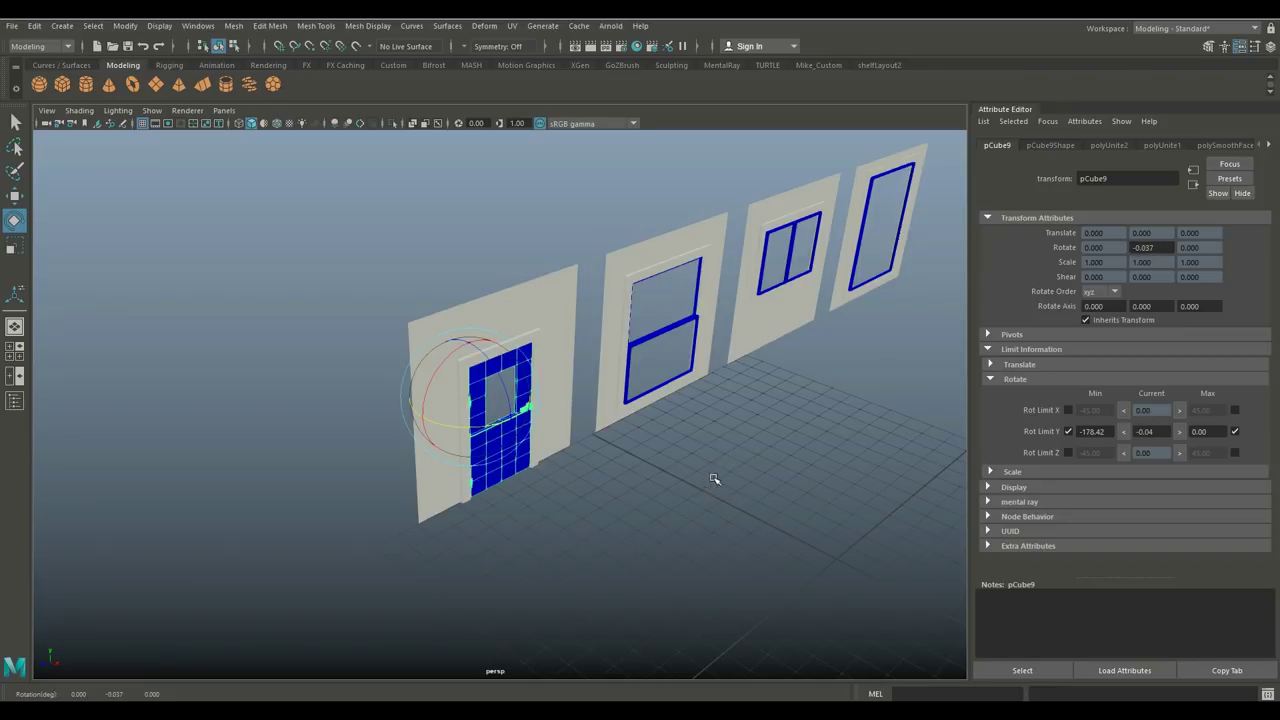
- Orbit the camera to a frontal view showing all four wall panels
left_click_drag(709, 451, 637, 503, "alt")
right_click_drag(637, 503, 631, 577, "alt")
left_click_drag(631, 577, 626, 531, "alt")
right_click_drag(626, 531, 662, 540, "alt")
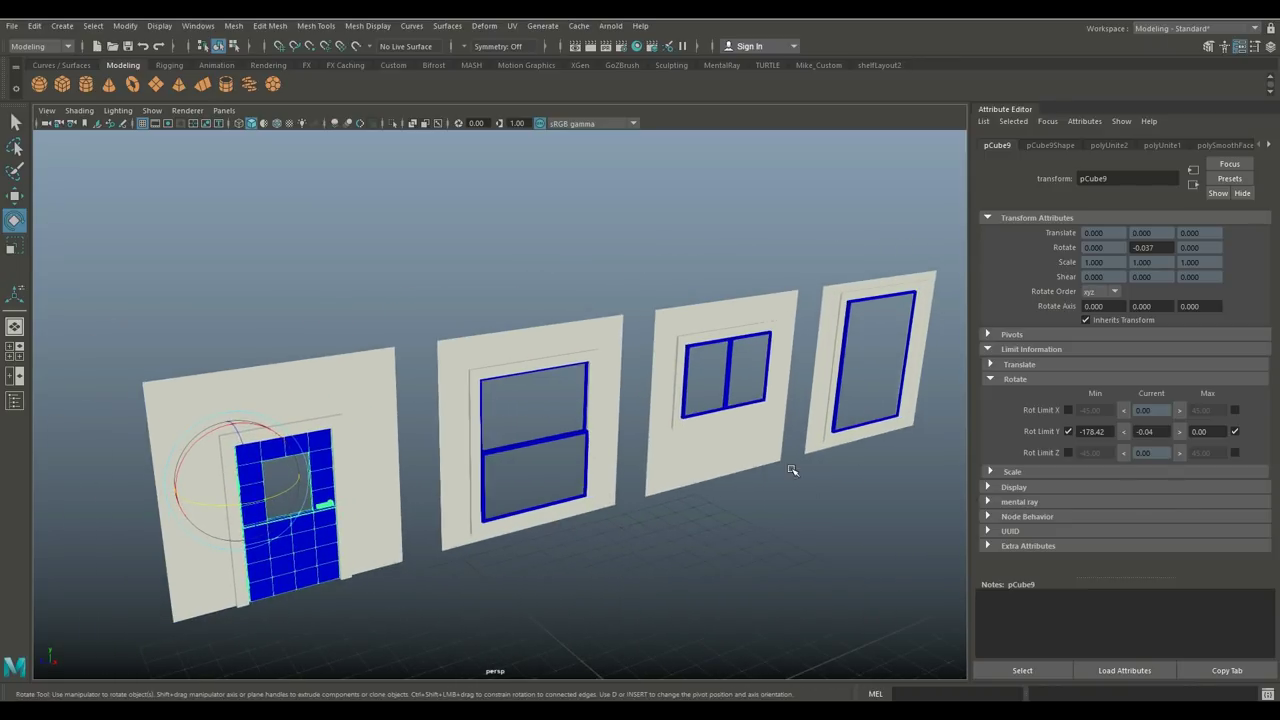
- Combine the upper window pane and its wall panel into one mesh, pCube10
left_click(543, 443)
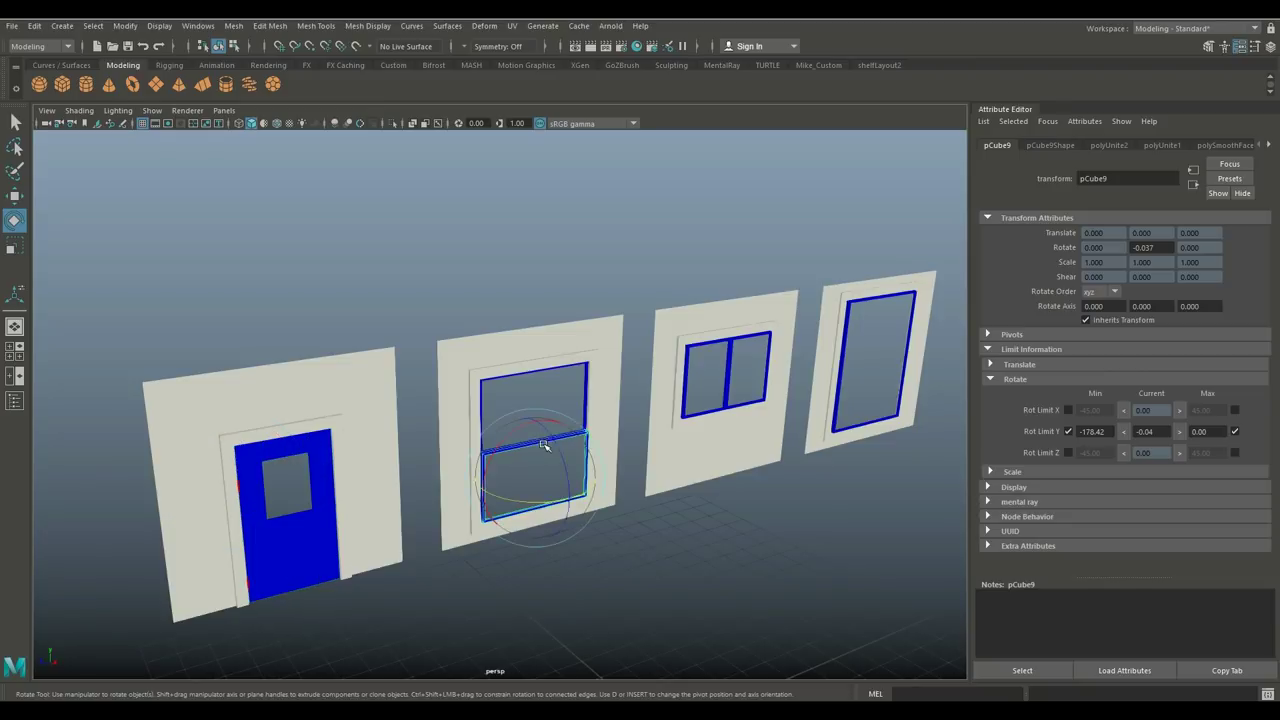
right_click_drag(631, 586, 663, 594, "alt")
left_click_drag(663, 594, 572, 550, "alt")
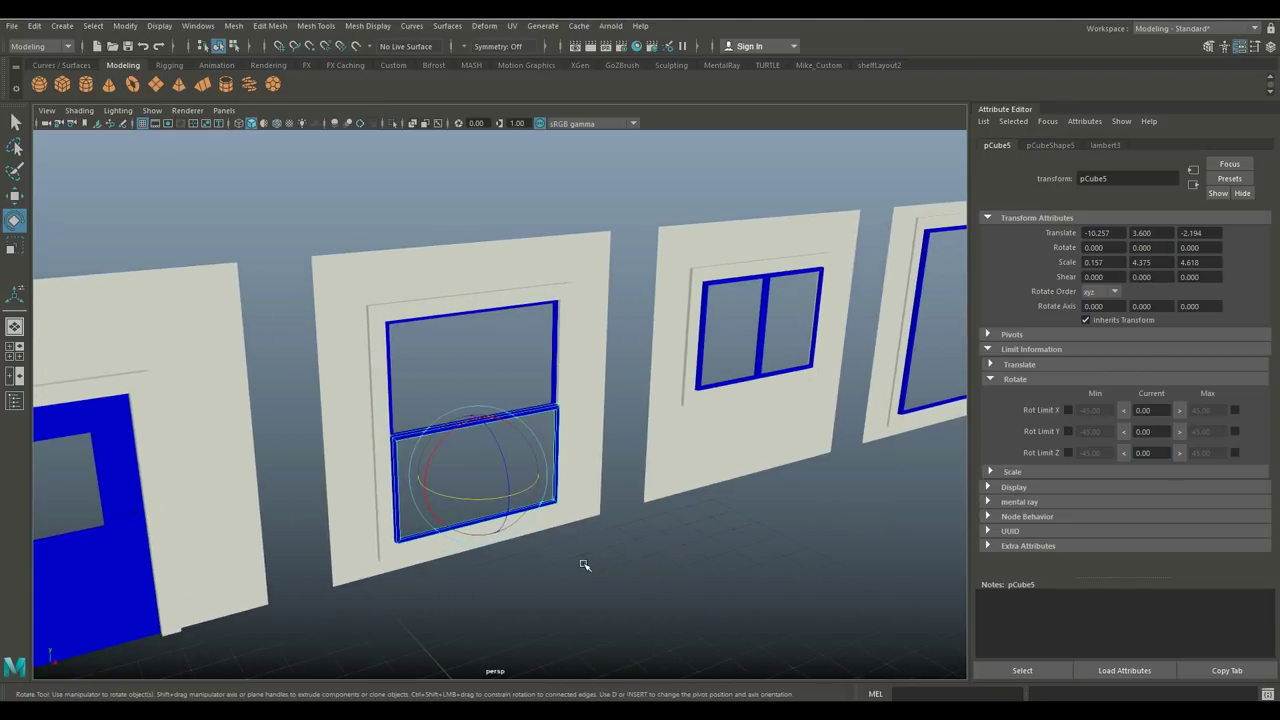
middle_click_drag(585, 566, 559, 534, "alt")
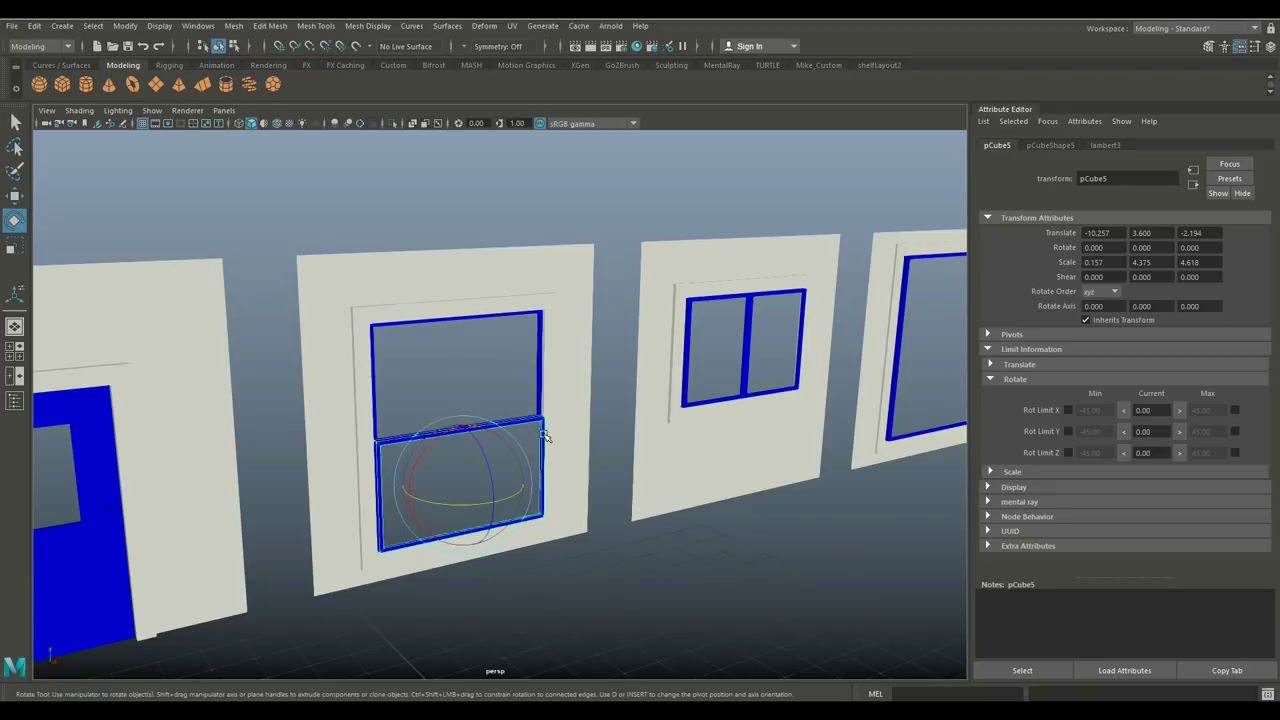
left_click(537, 380)
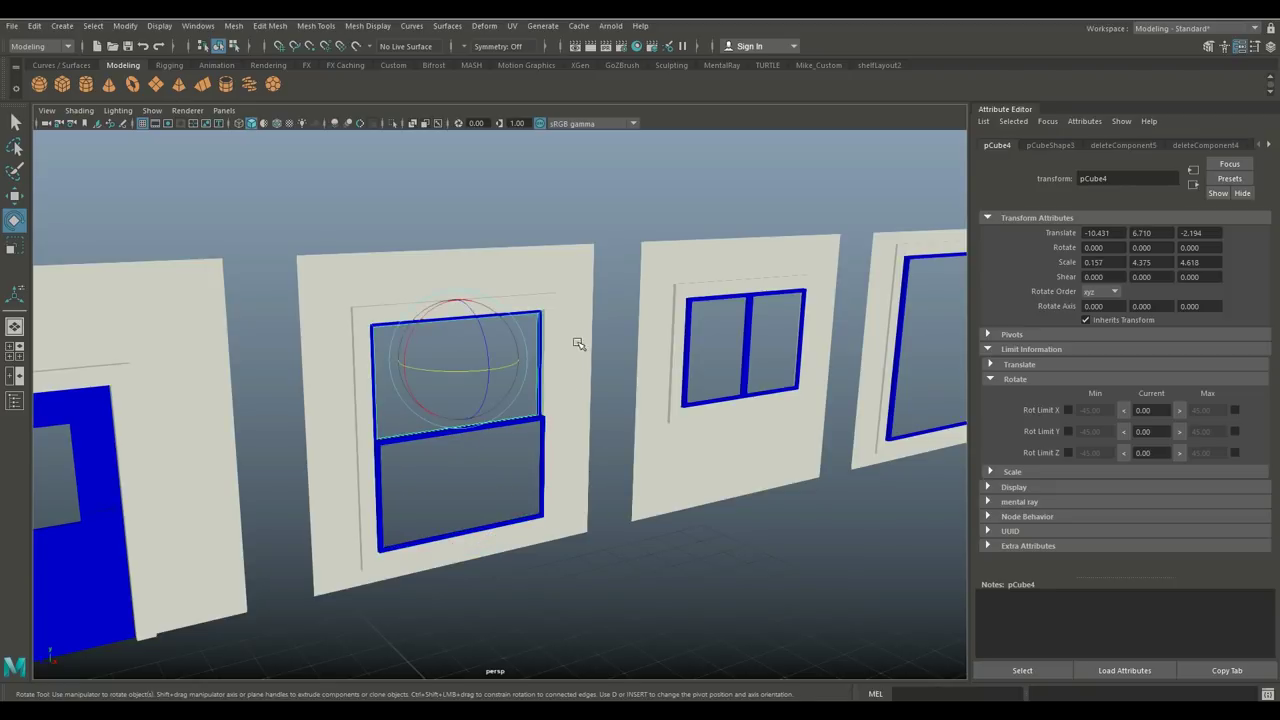
left_click(571, 283)
left_click(233, 26)
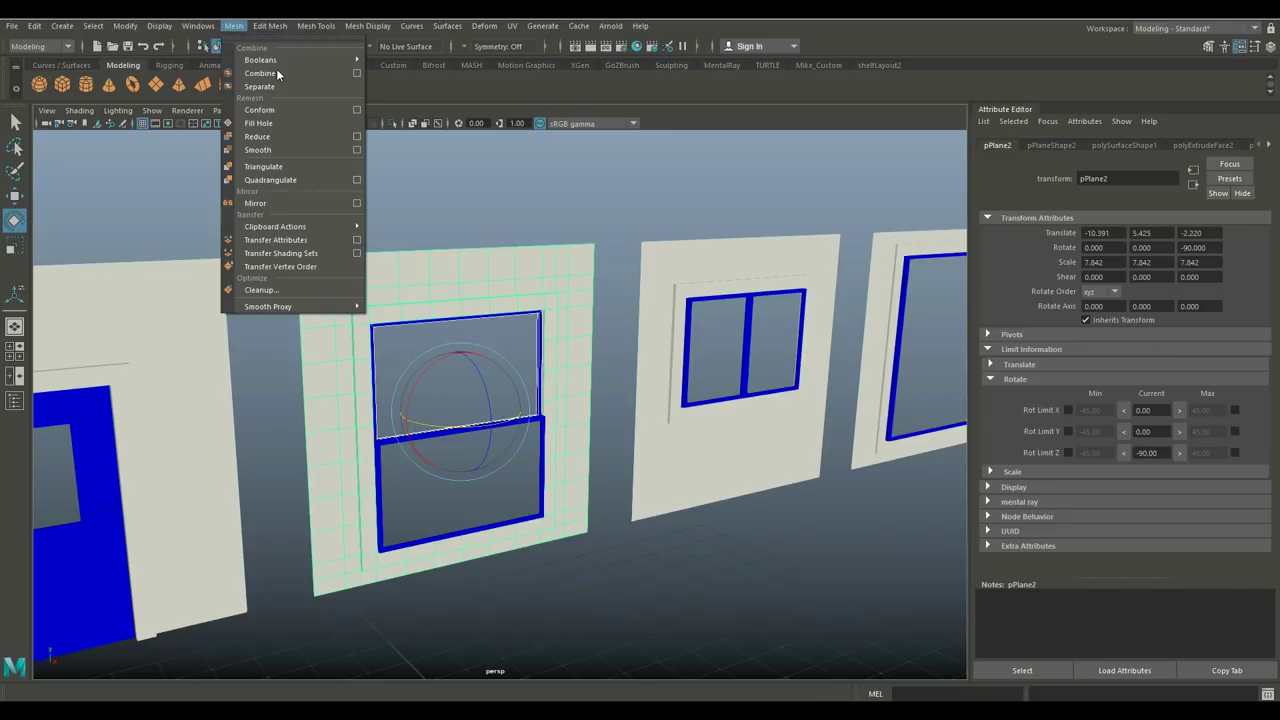
left_click(277, 68)
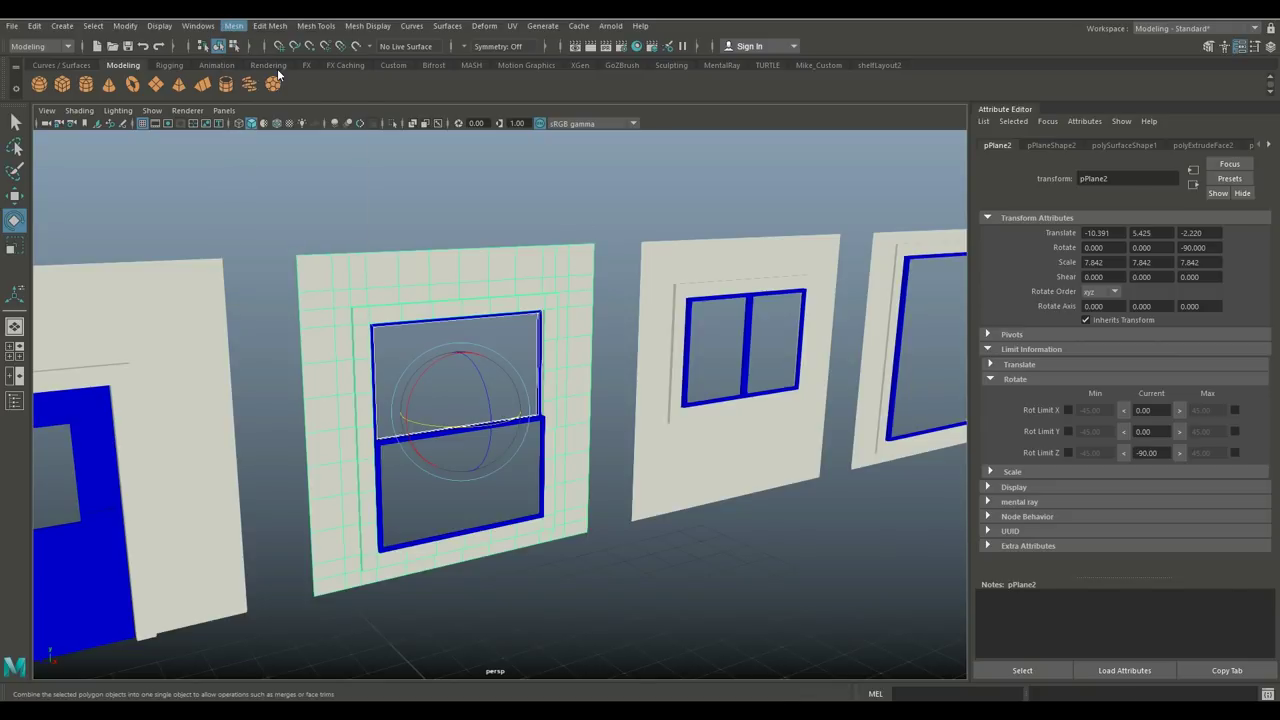
- Test-slide the lower sash pCube5 up along Y, undoing each move
left_click(381, 525)
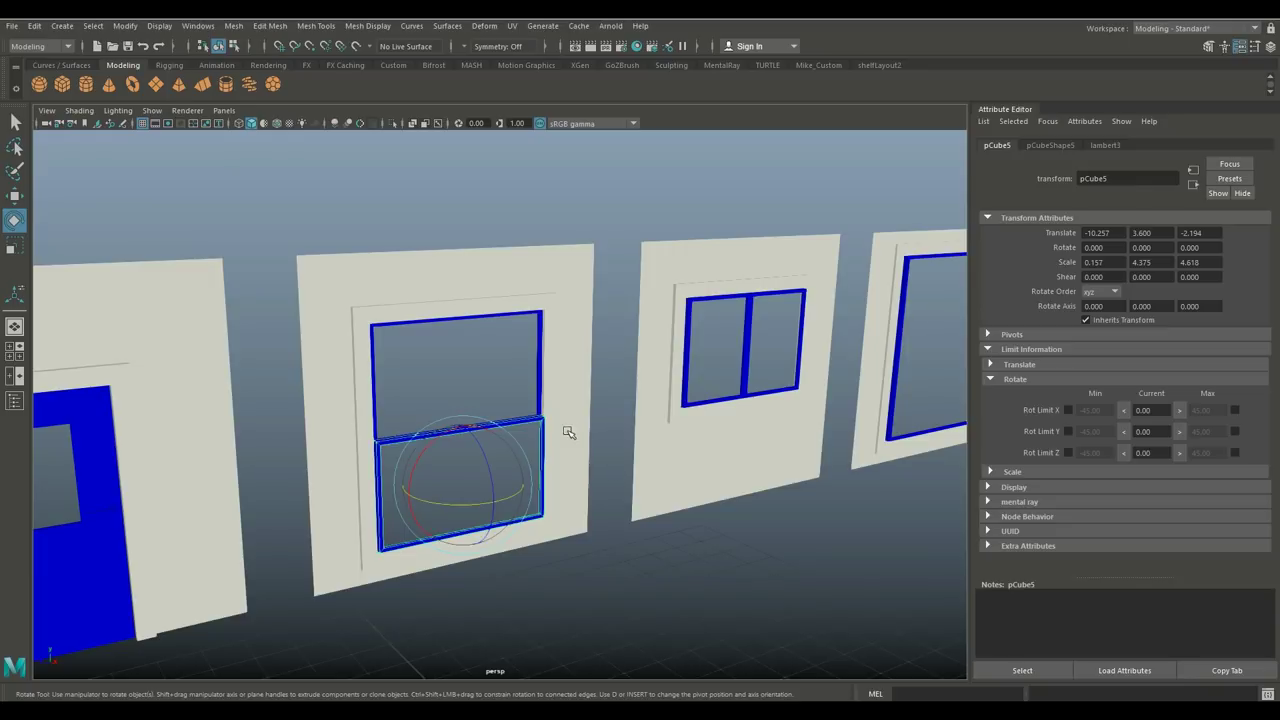
key("w")
mouse_move(463, 423)
left_mouse_down()
mouse_move(465, 400)
mouse_move(475, 412)
left_mouse_up()
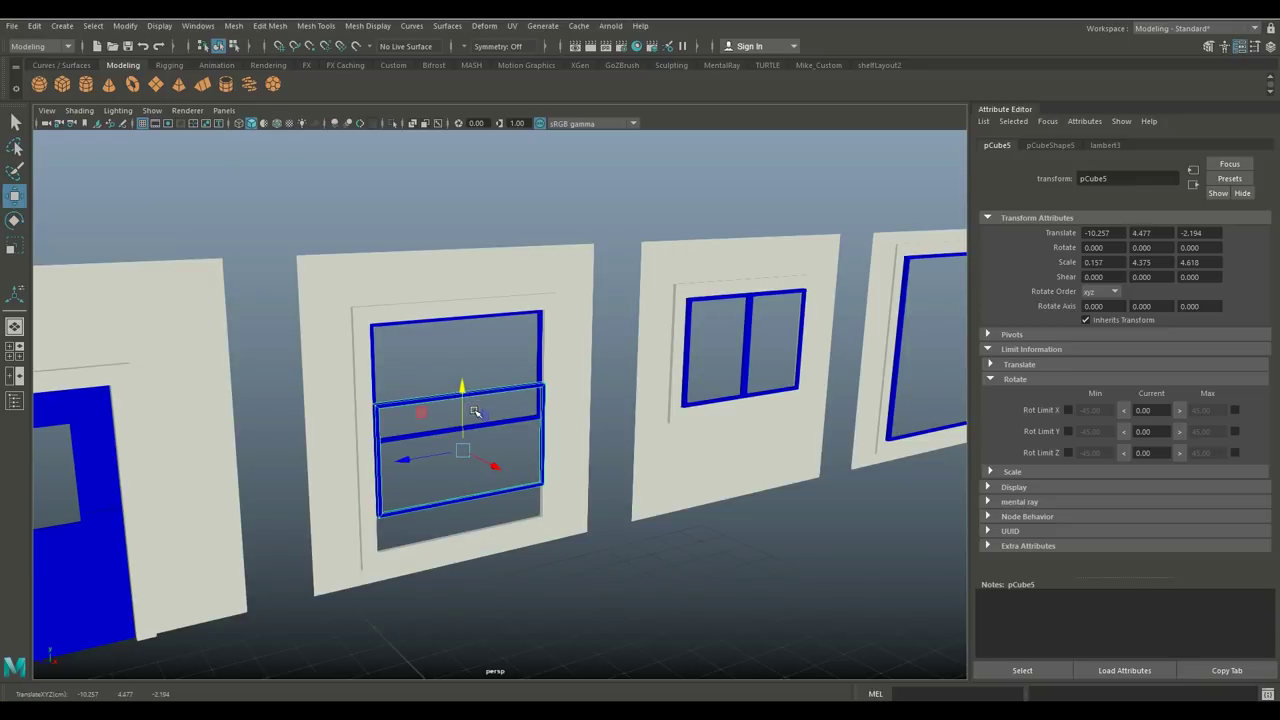
key("ctrl+z")
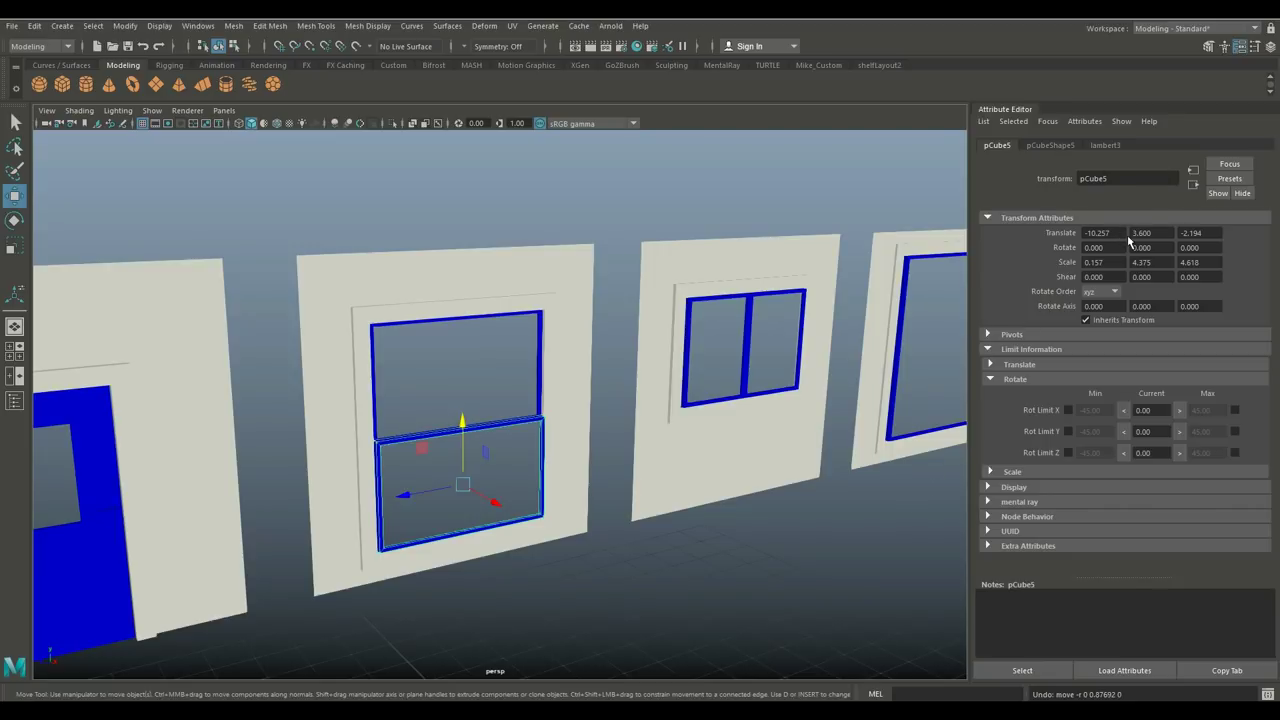
left_click_drag(461, 421, 463, 390)
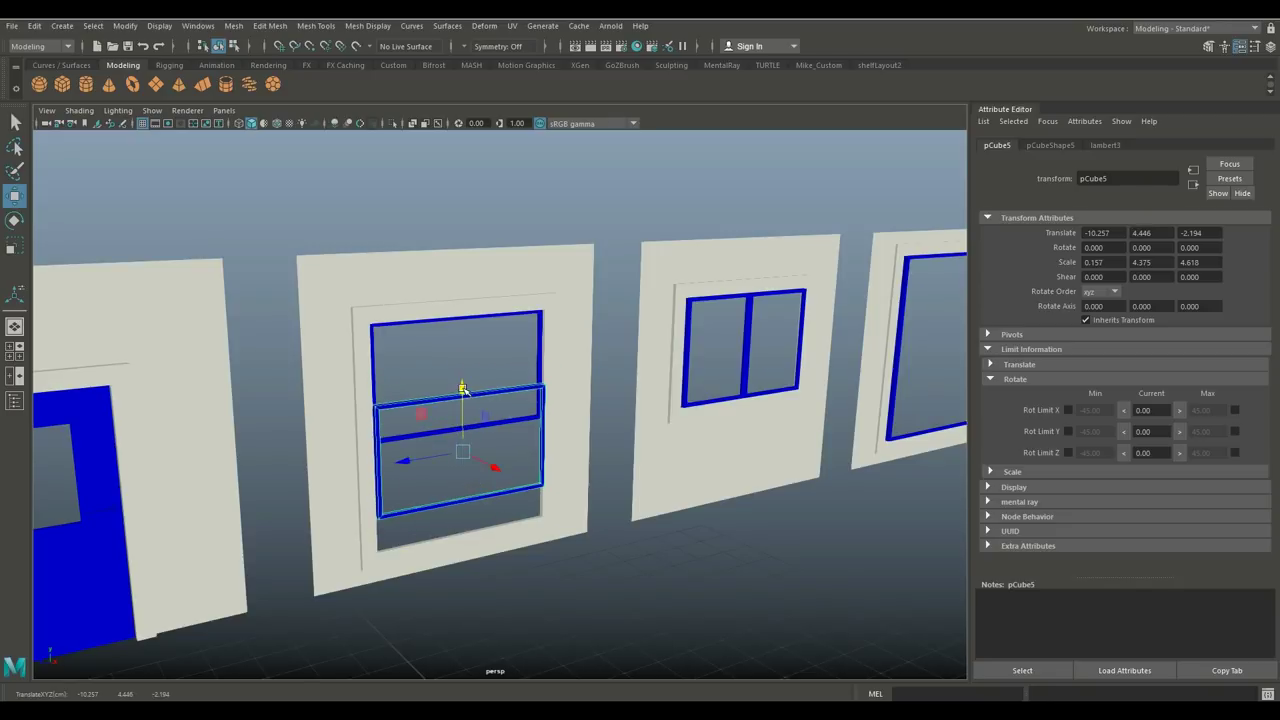
key("ctrl+z")
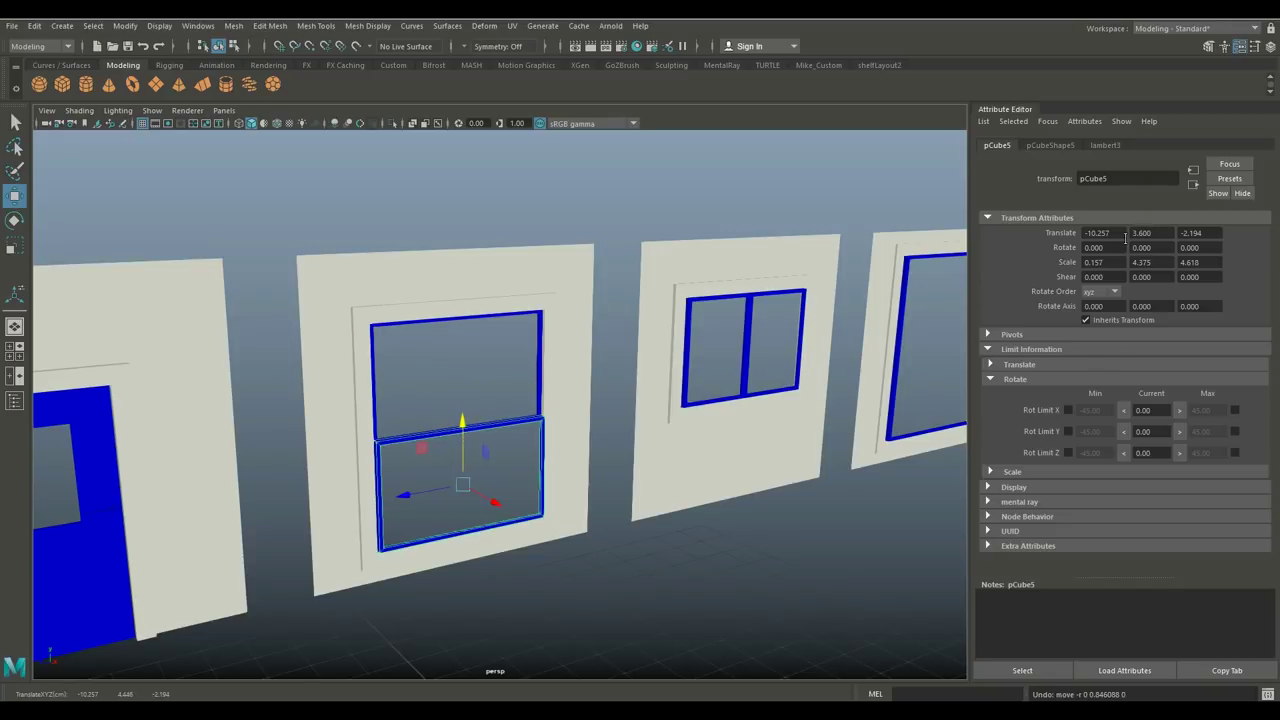
- Freeze the lower sash's transformations, then slide it up to Translate Y 0.554
left_click(127, 27)
left_click(190, 87)
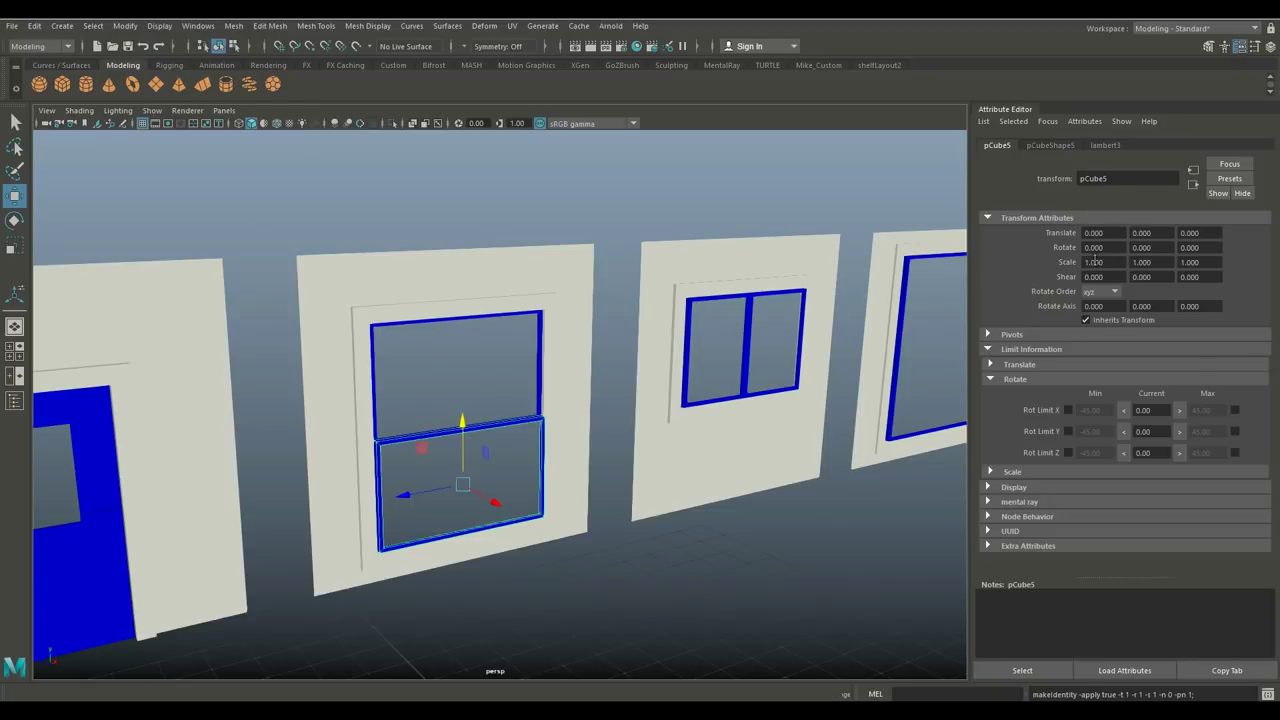
mouse_move(461, 421)
left_mouse_down()
mouse_move(457, 374)
mouse_move(462, 401)
left_mouse_up()
left_click_drag(1164, 232, 1122, 233)
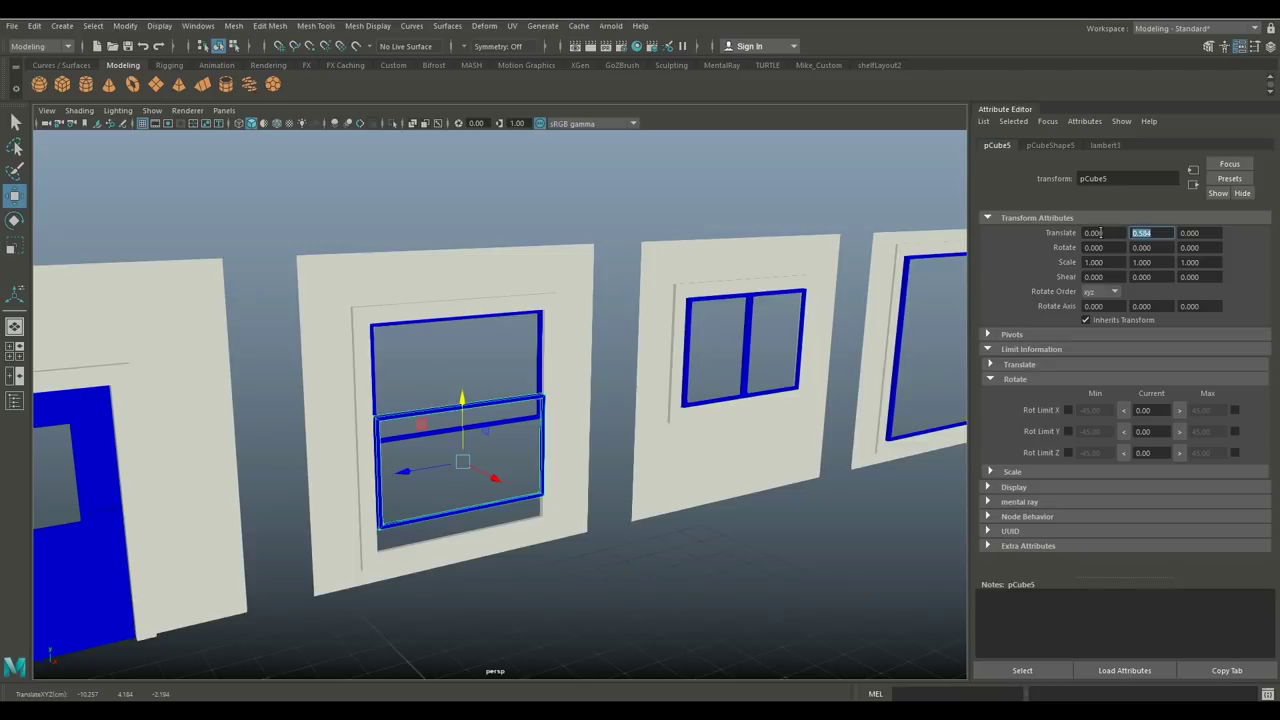
- Lock the lower sash's Translate X and Z and its Rotate X, Y and Z attributes
right_click(1100, 231)
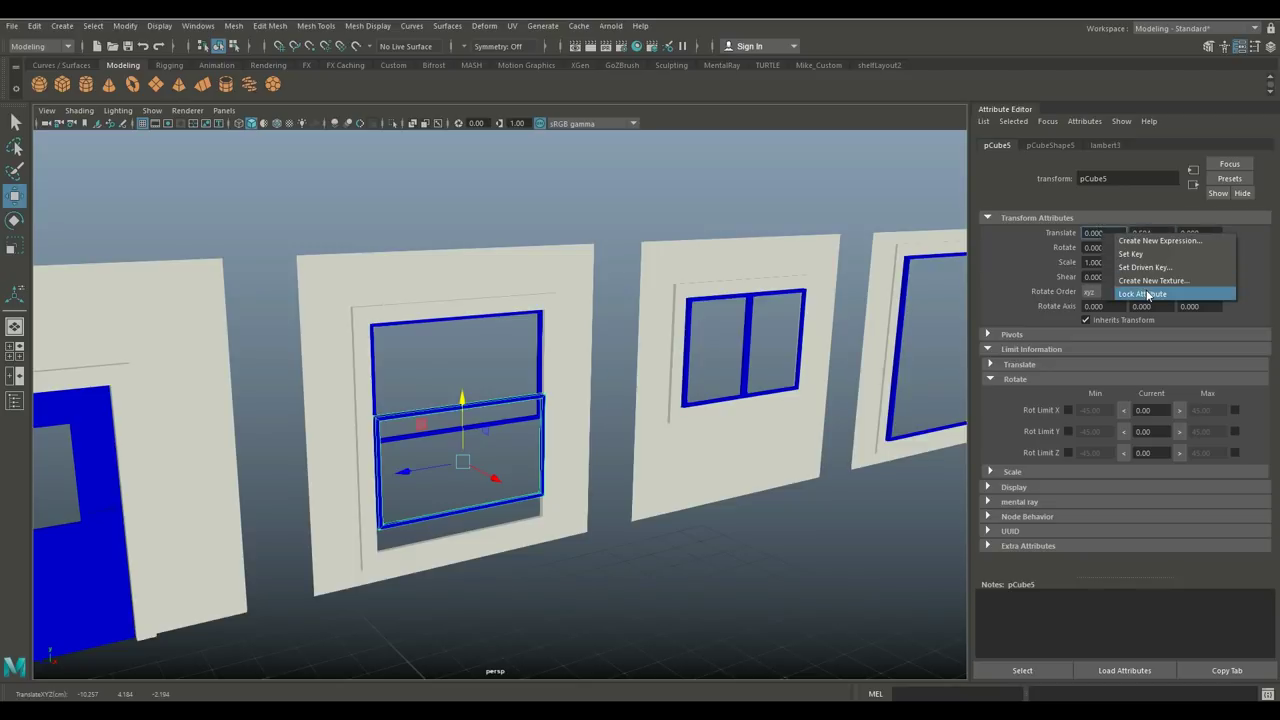
left_click(1090, 289)
right_click(1198, 231)
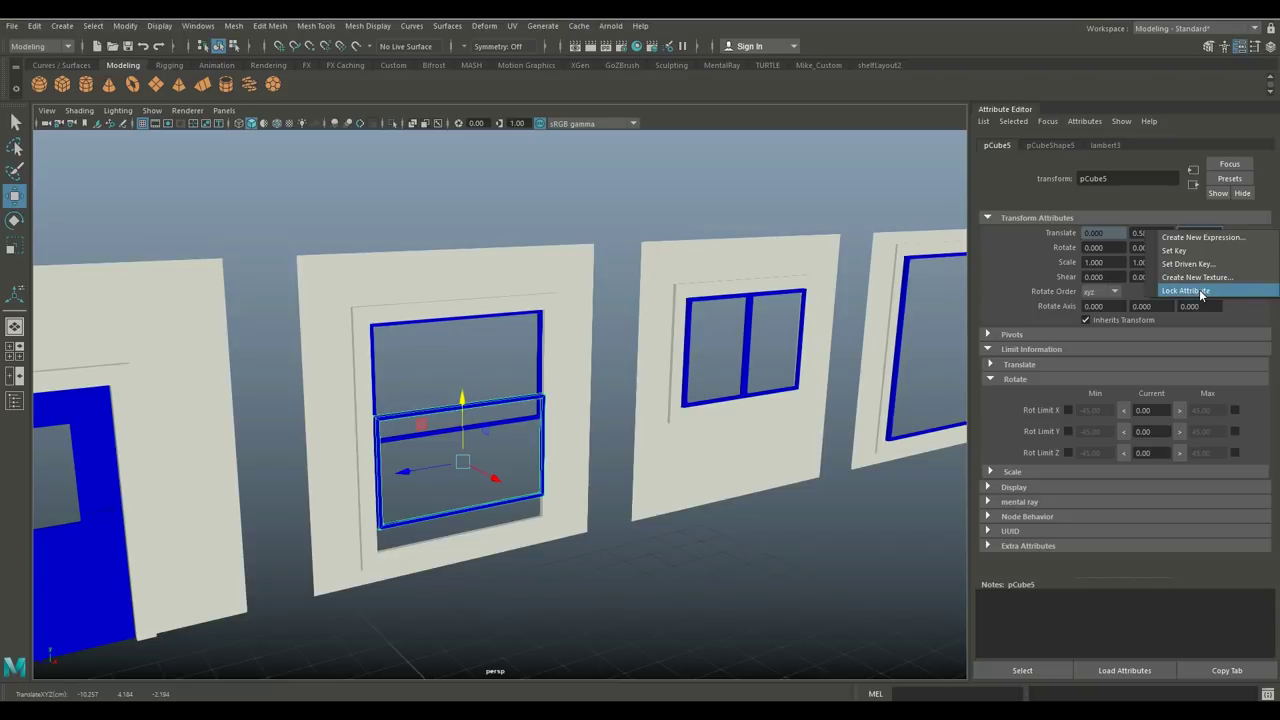
left_click(1200, 289)
right_click(1093, 247)
left_click(1135, 305)
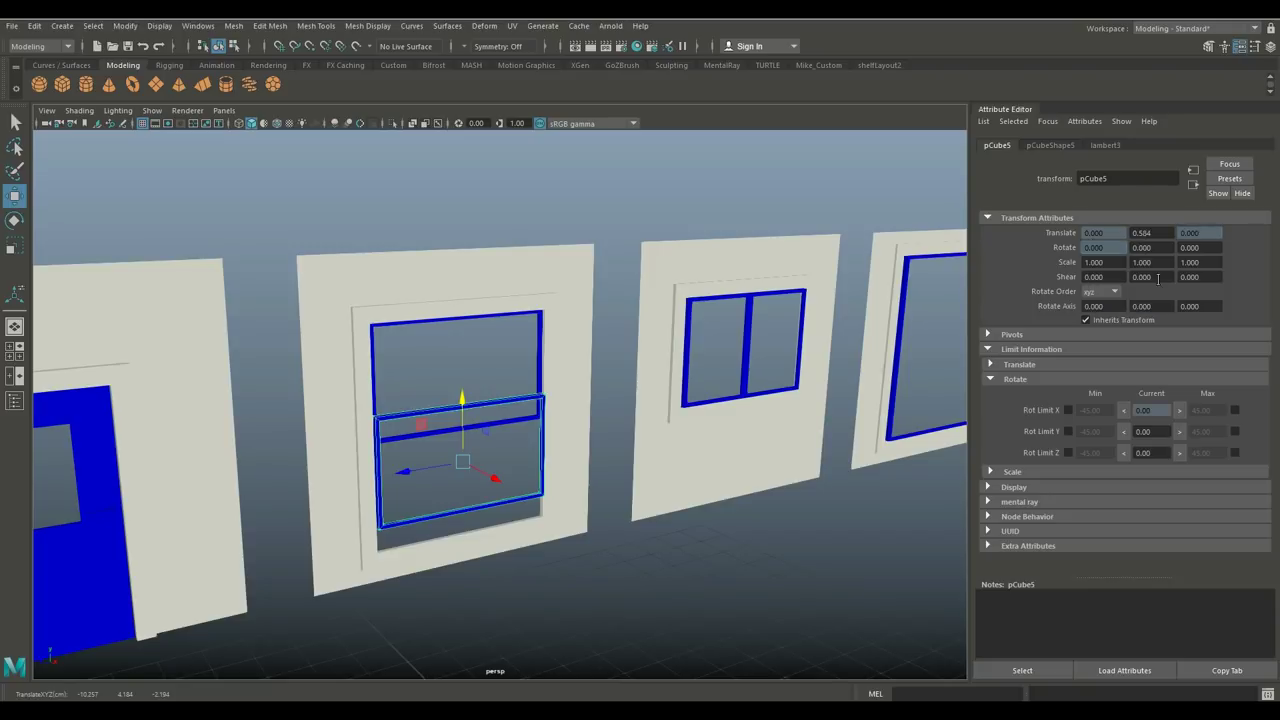
right_click(1195, 247)
left_click(1205, 309)
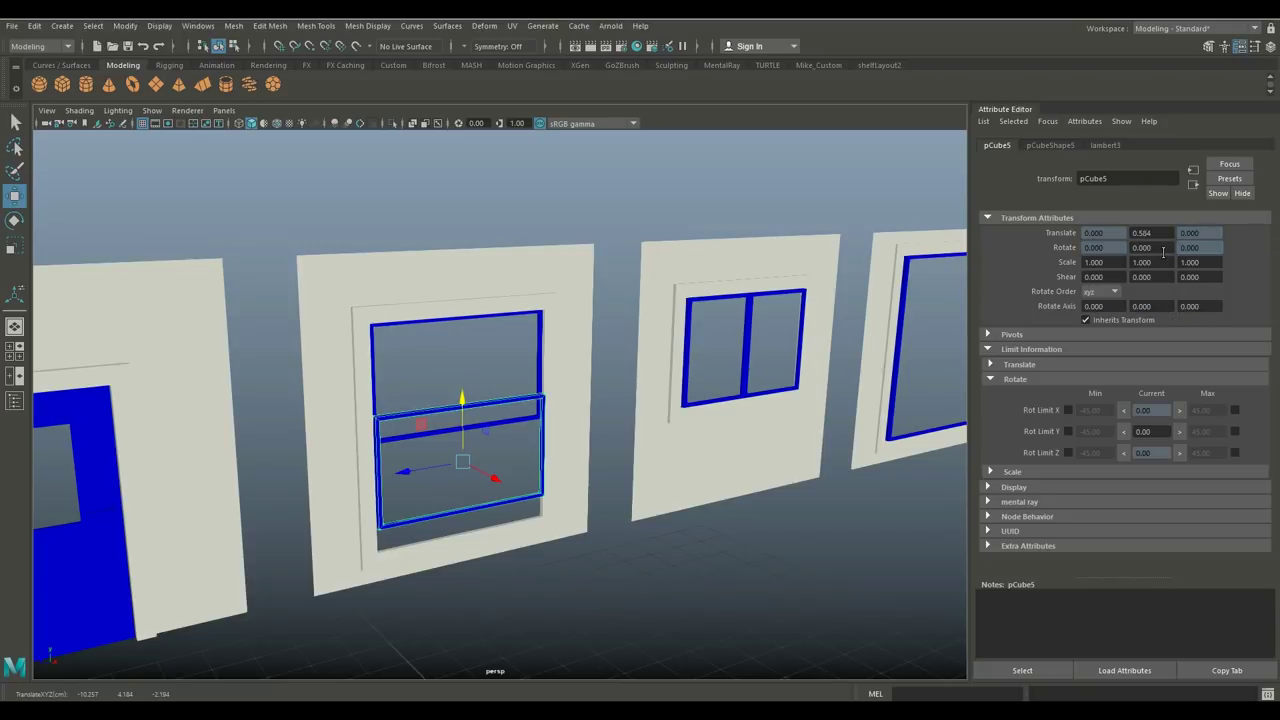
right_click(1155, 247)
left_click(1188, 309)
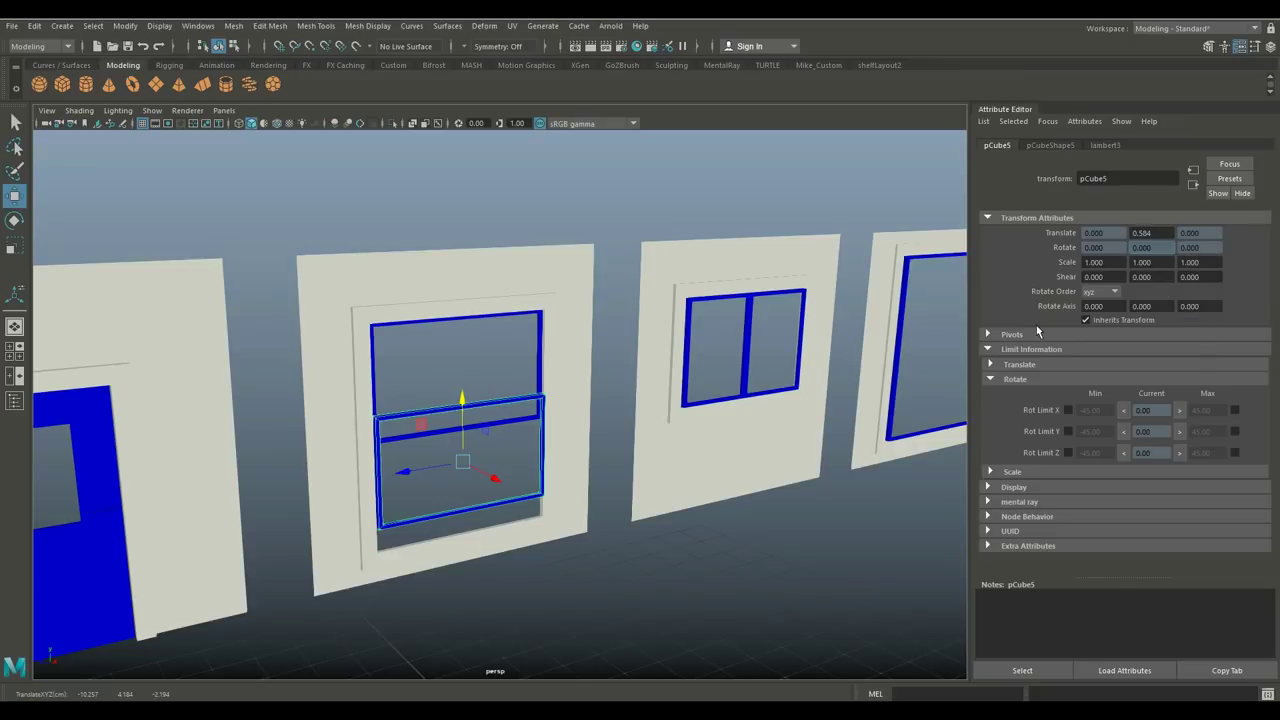
- Test-slide the lower sash upward, then undo back to its closed position
left_click(1162, 232)
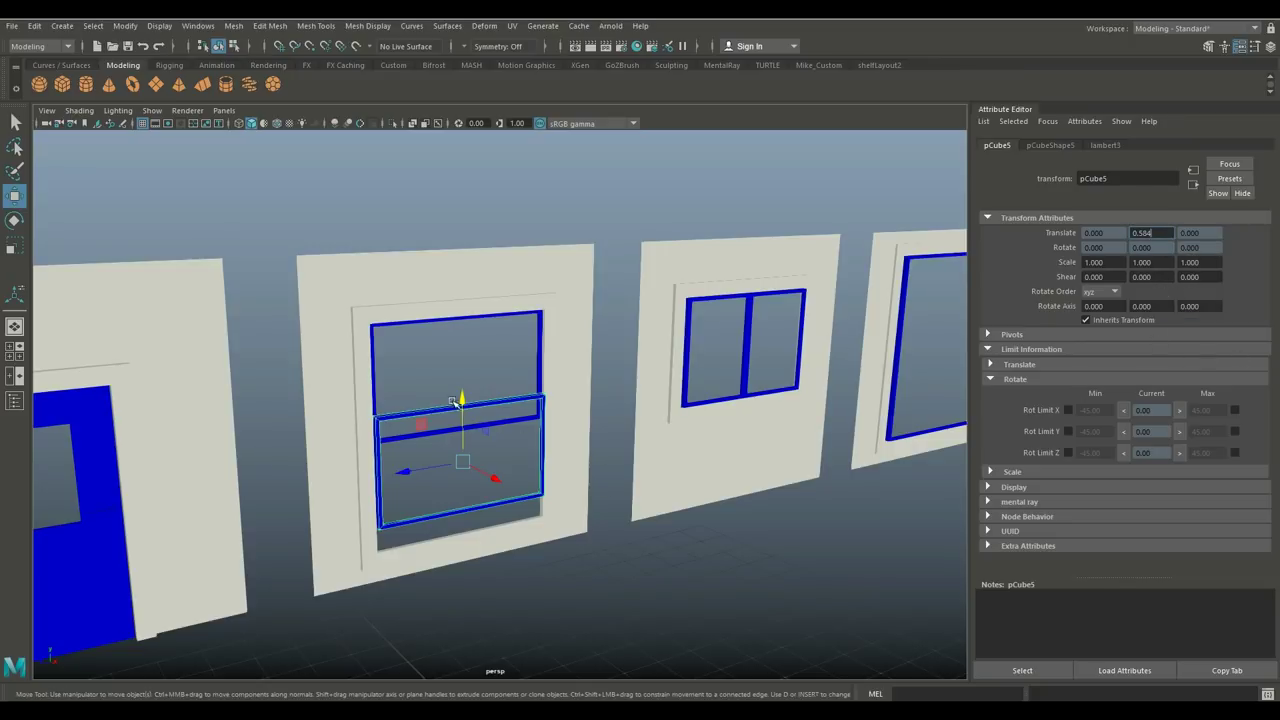
mouse_move(461, 398)
left_mouse_down()
mouse_move(463, 322)
mouse_move(455, 381)
left_mouse_up()
key("ctrl+z")
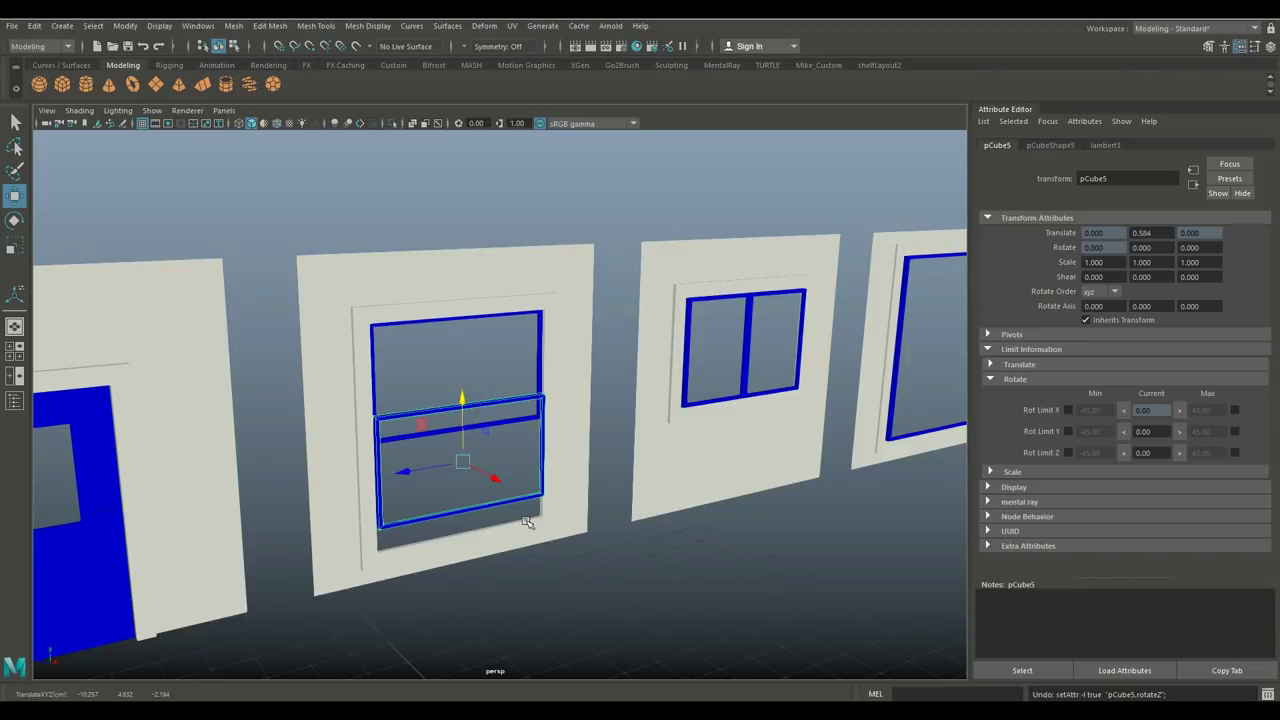
key("ctrl+z")
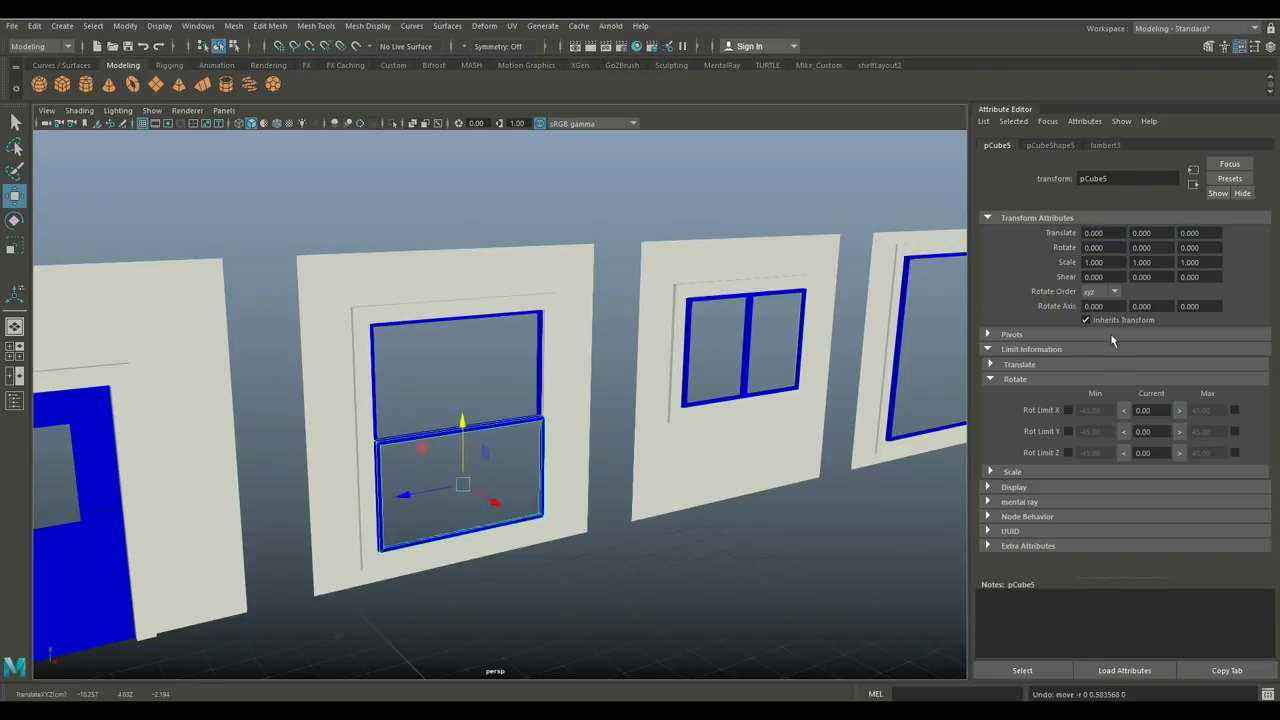
- In the translation limits, enable Trans Limit Y Min and set it to 0
left_click_drag(1104, 232, 1200, 277)
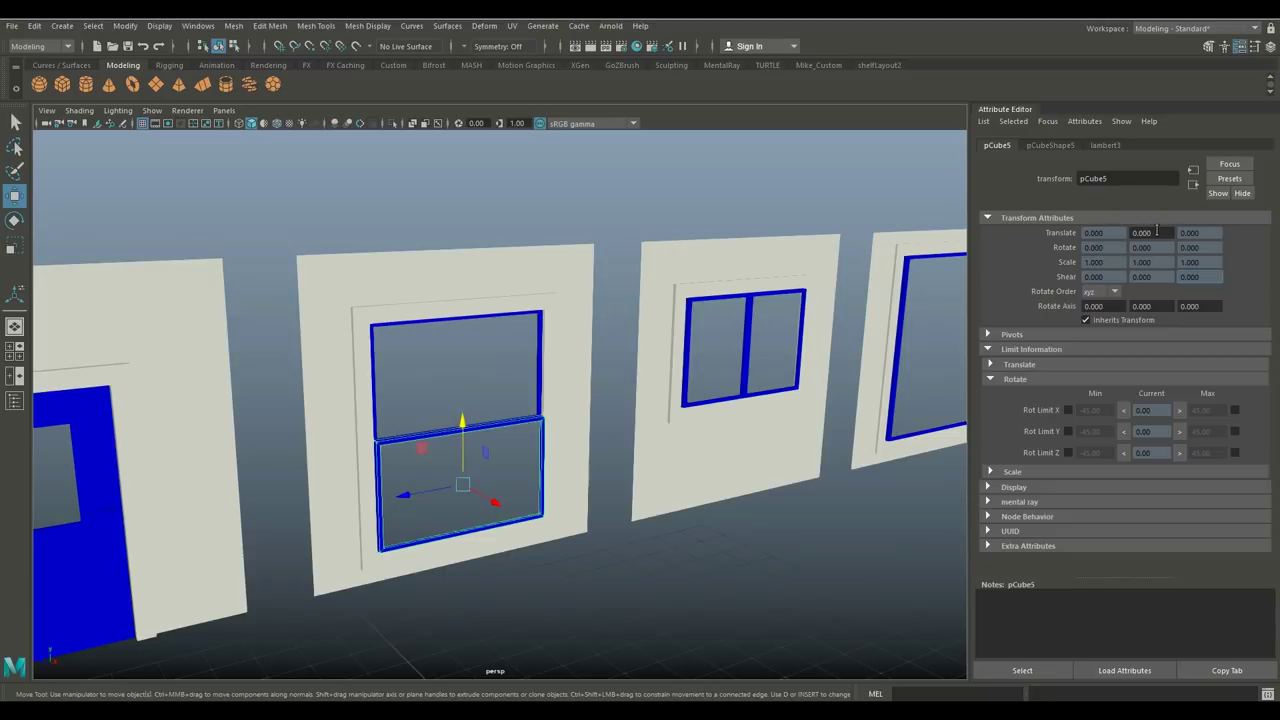
left_click(988, 379)
left_click(991, 365)
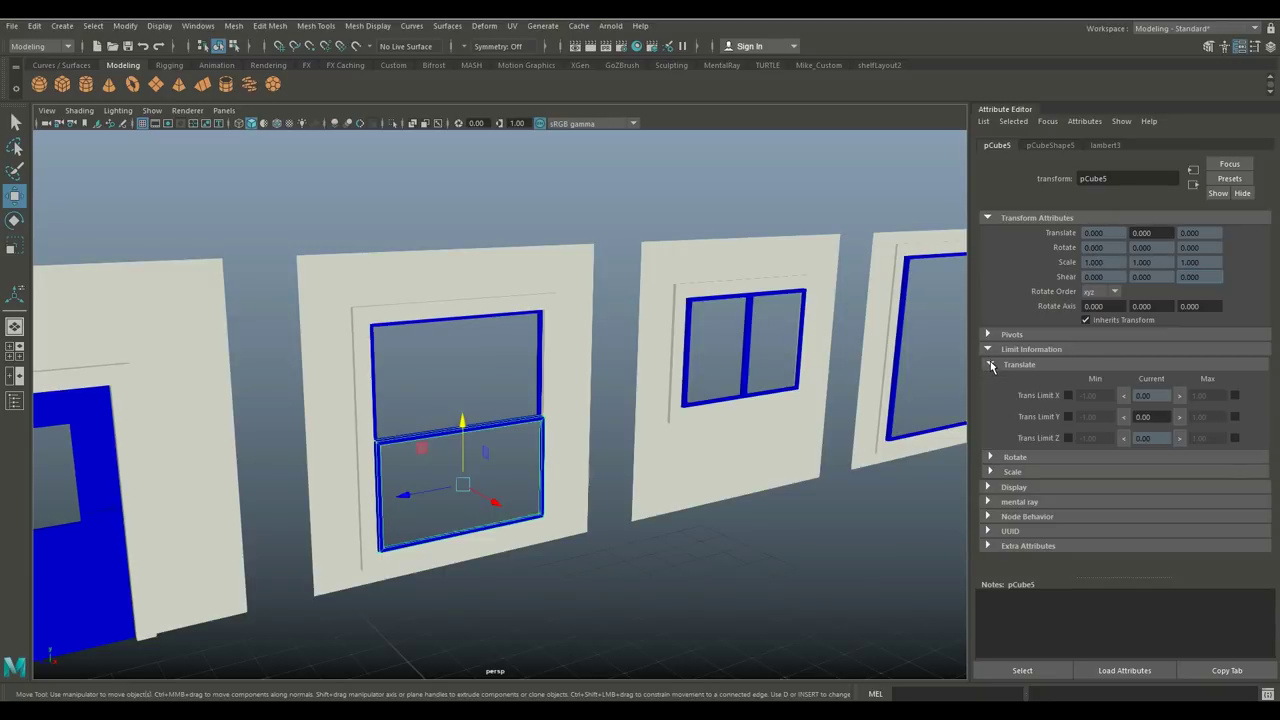
left_click(1068, 416)
left_click(1092, 416)
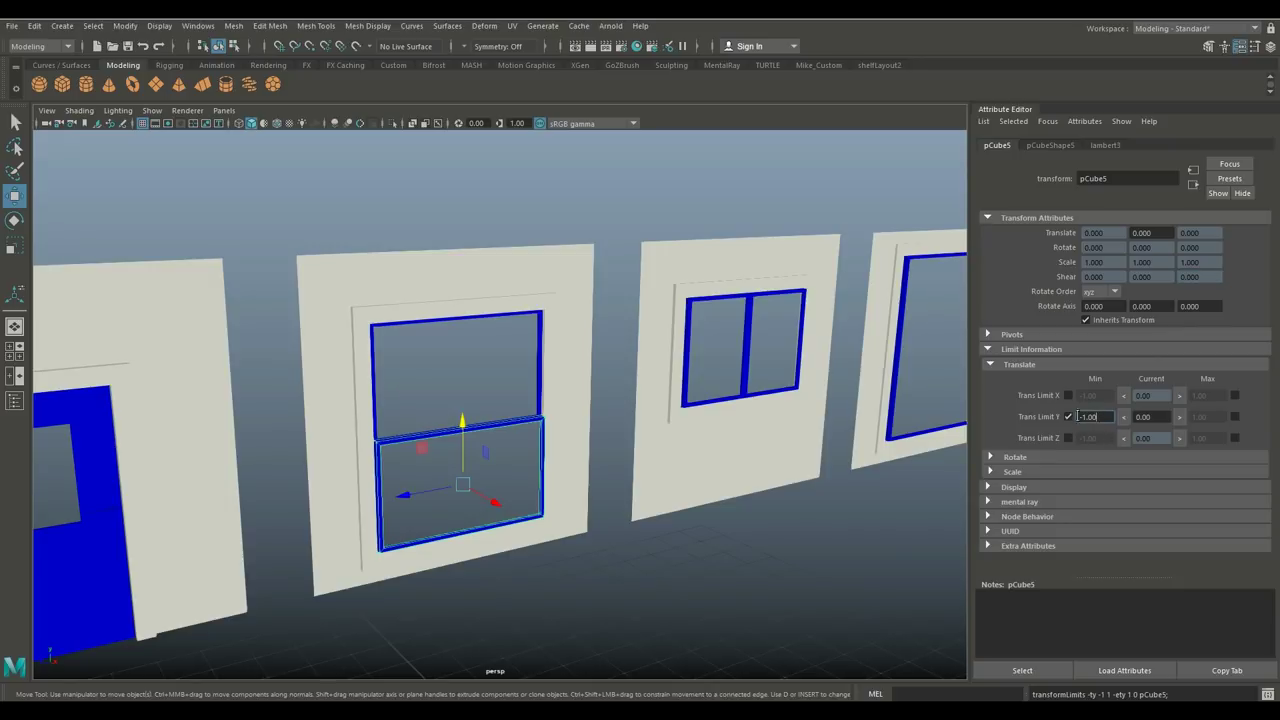
double_click(1078, 416)
key("Return")
- Enable Trans Limit Y Max and set it to 2.7
left_click_drag(462, 422, 455, 312)
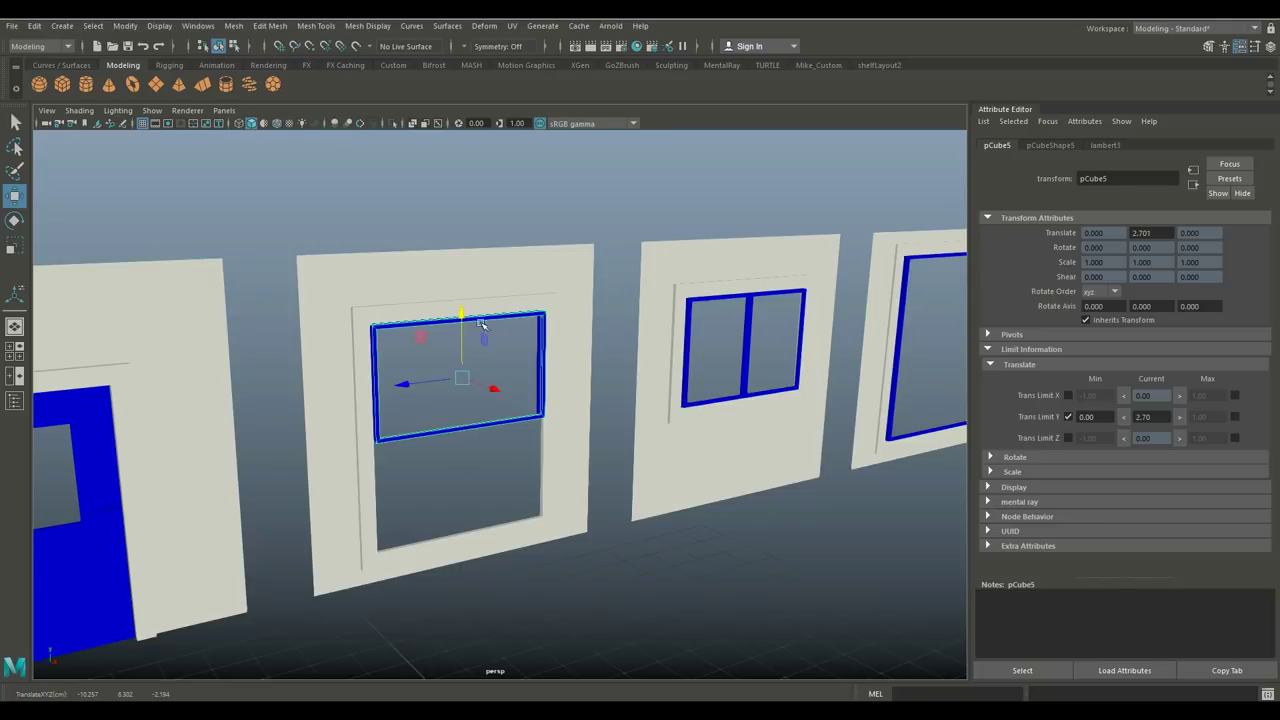
left_click(1235, 417)
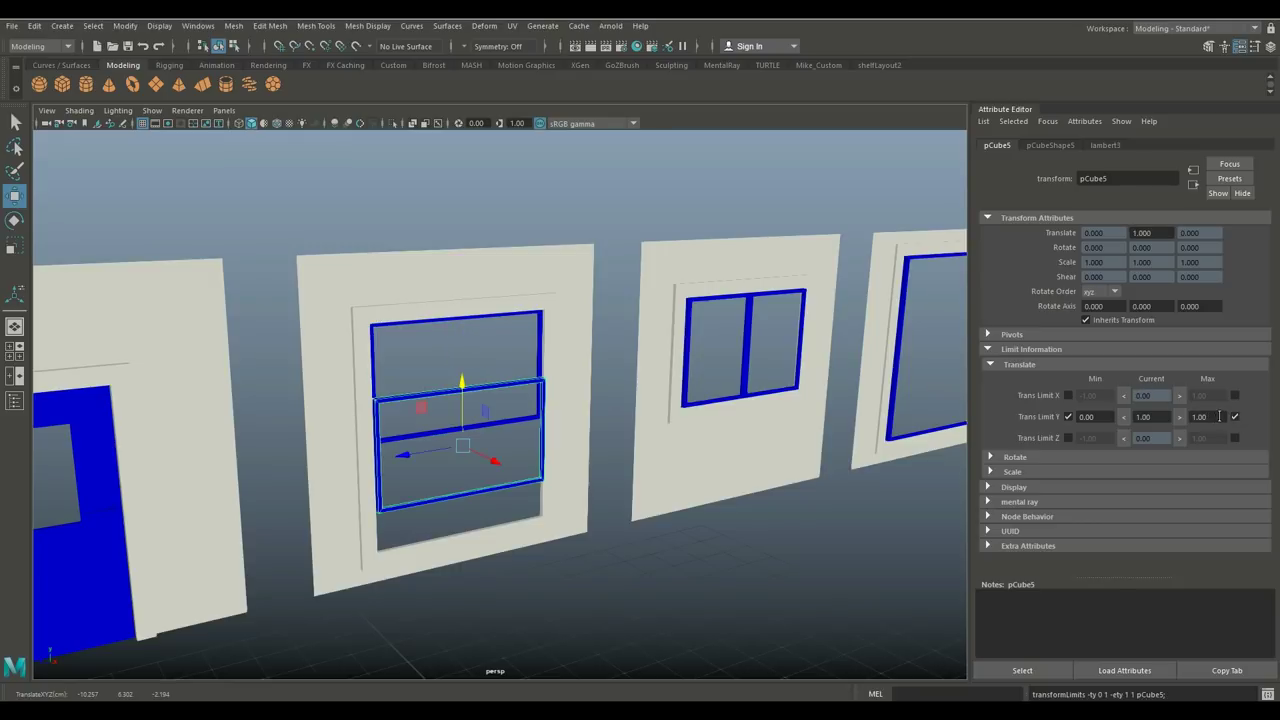
left_click(1219, 416)
type("2.7")
key("Return")
- Test the lower sash's slide within the 0 to 2.7 limits, then deselect it
left_click(620, 584)
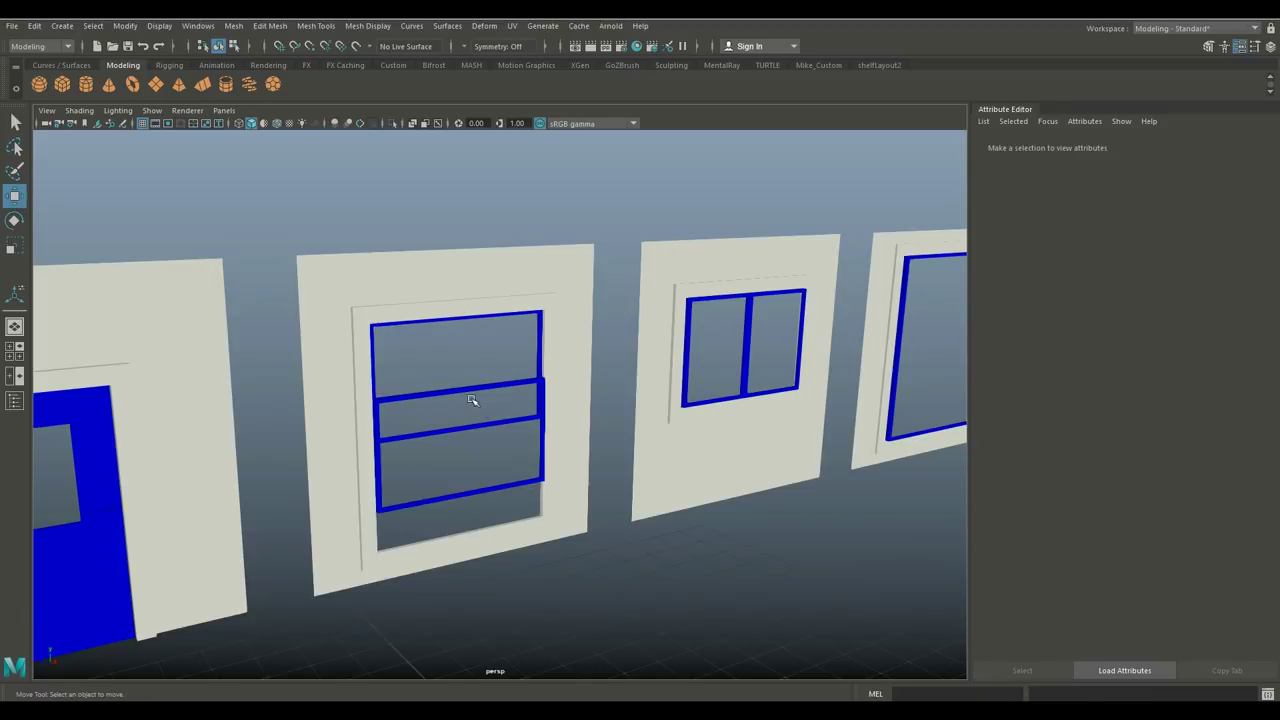
left_click(474, 392)
left_click_drag(463, 383, 485, 555)
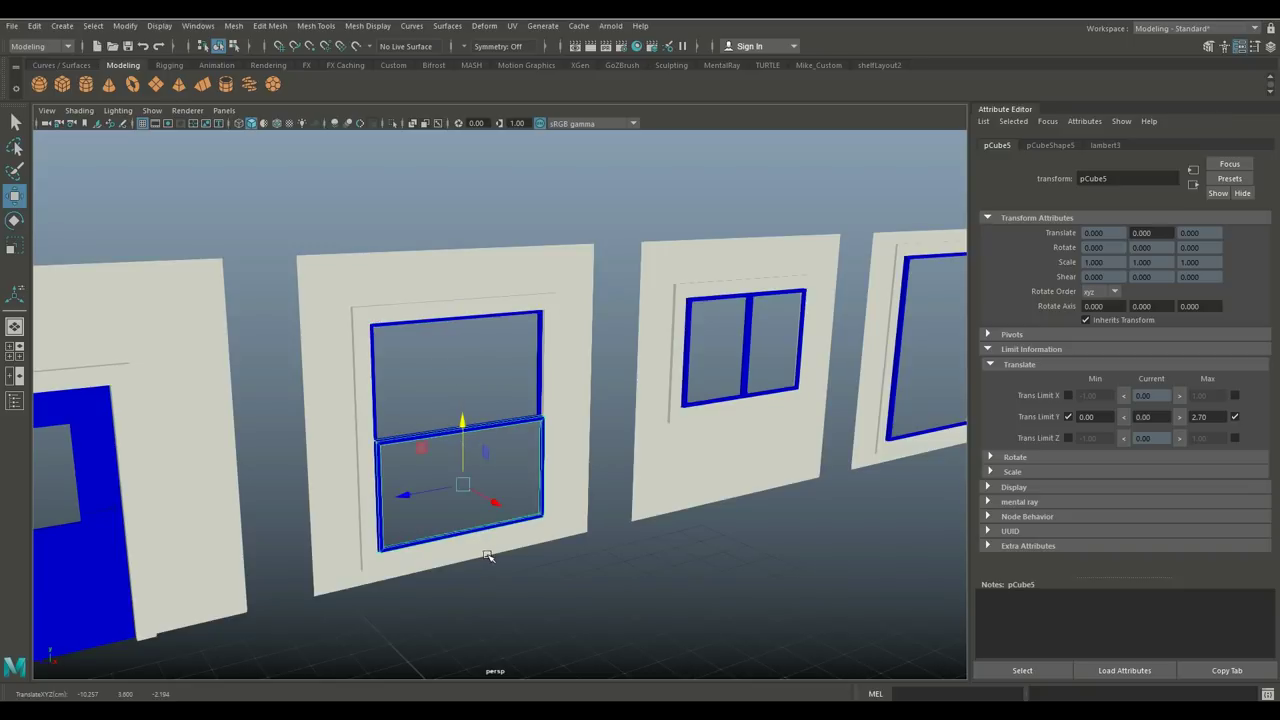
key("e")
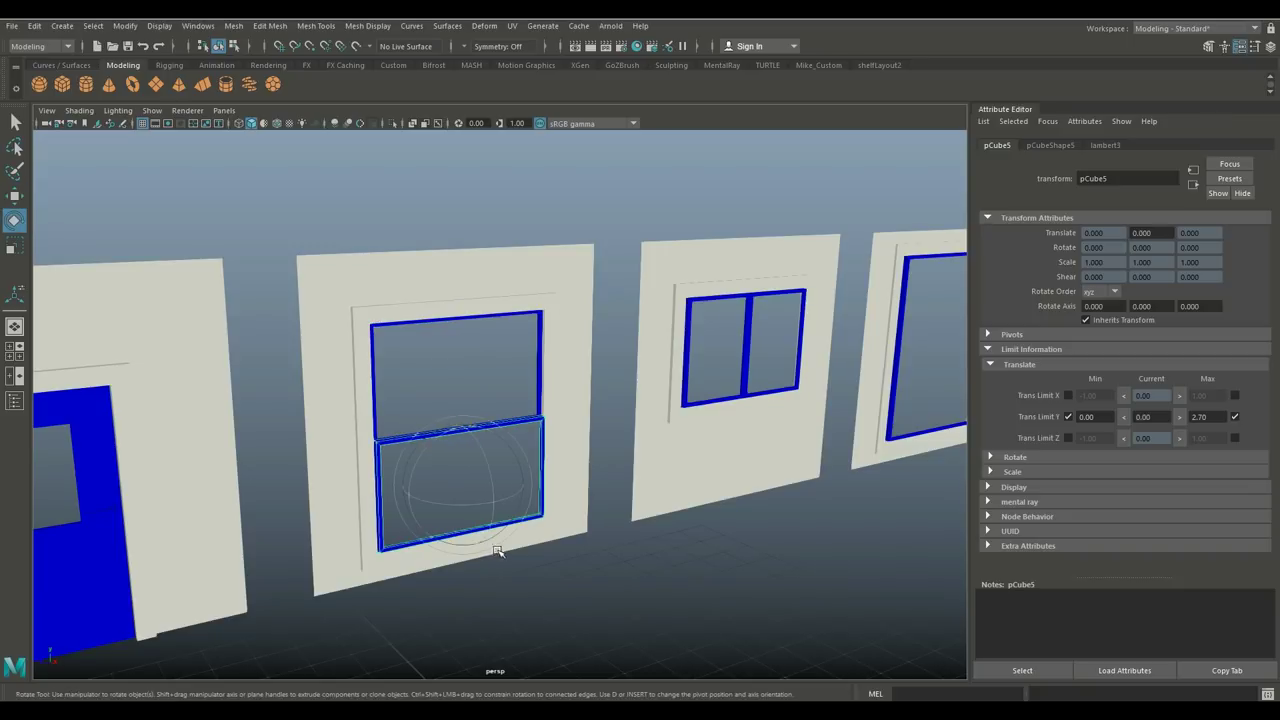
left_click(645, 598)
scroll(686, 551, "down", 3)
- Test-swing the middle window's right pane open, then undo the rotation
scroll(667, 548, "up", 3)
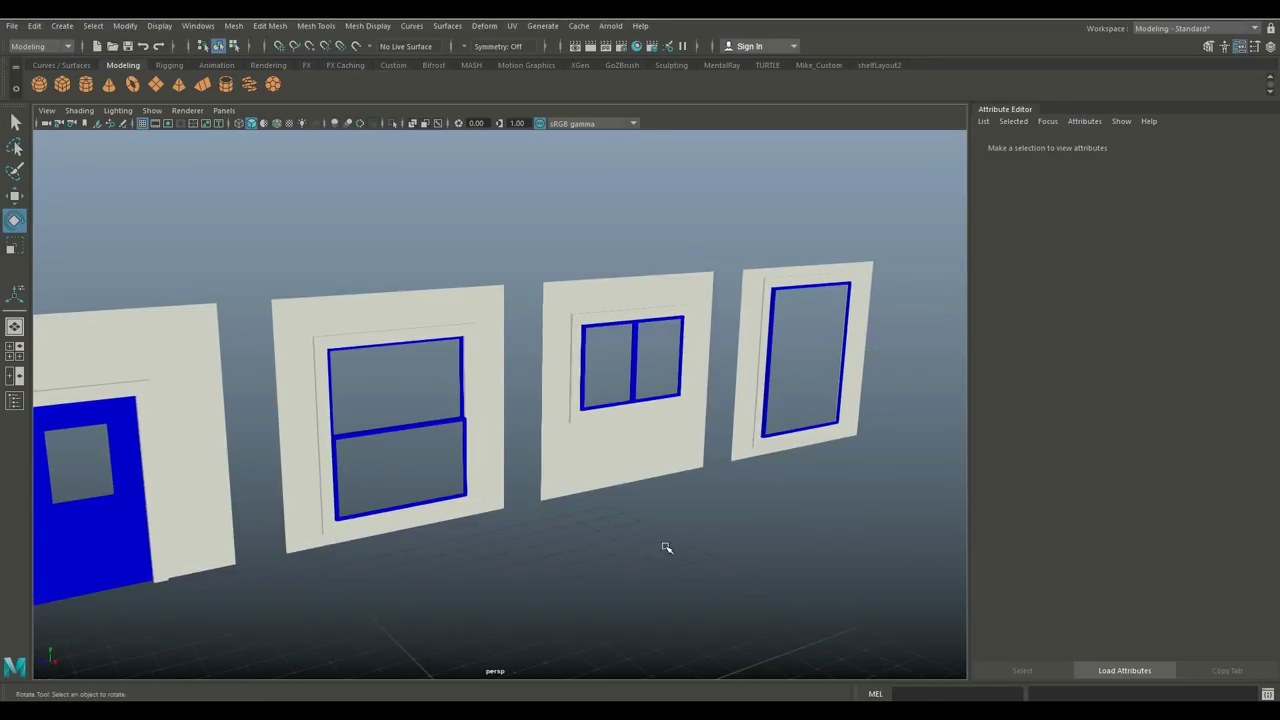
scroll(690, 540, "up", 2)
scroll(640, 540, "down", 2)
scroll(595, 565, "up", 4)
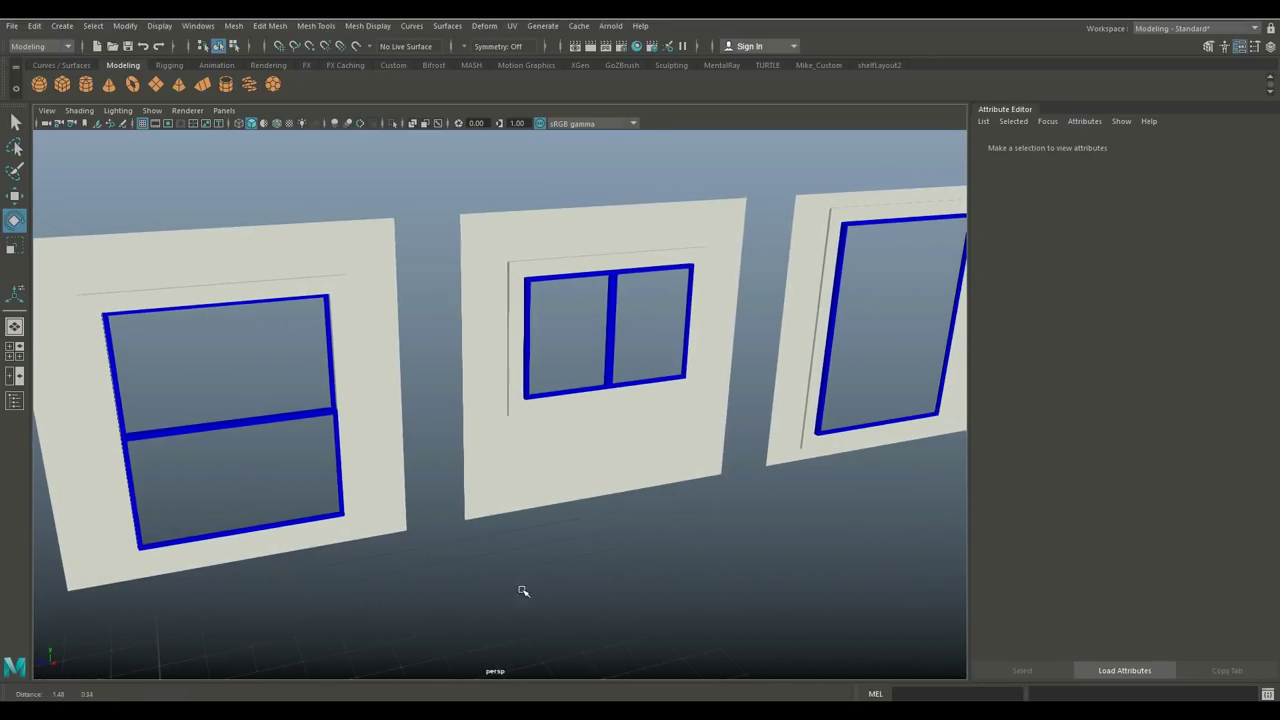
left_click(651, 276)
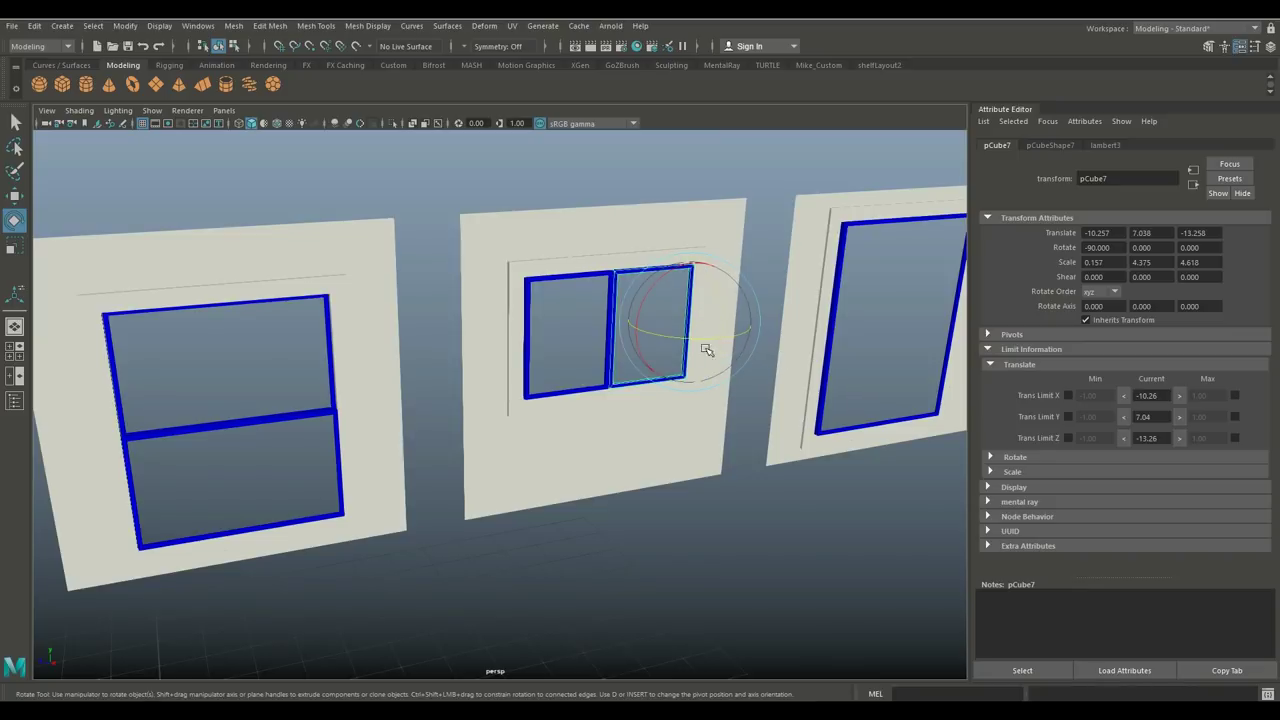
left_click_drag(664, 337, 720, 367)
key("ctrl+z")
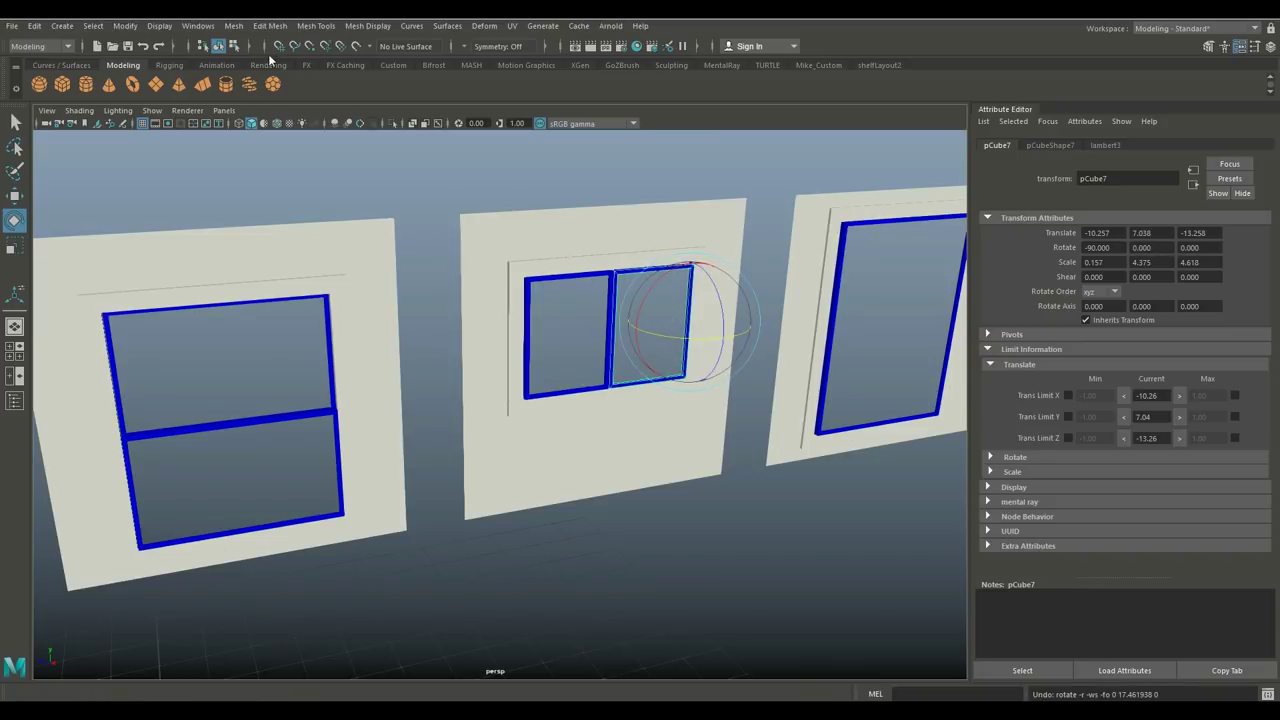
- Freeze the left pane's transforms and swing it open on its hinge
left_click(125, 26)
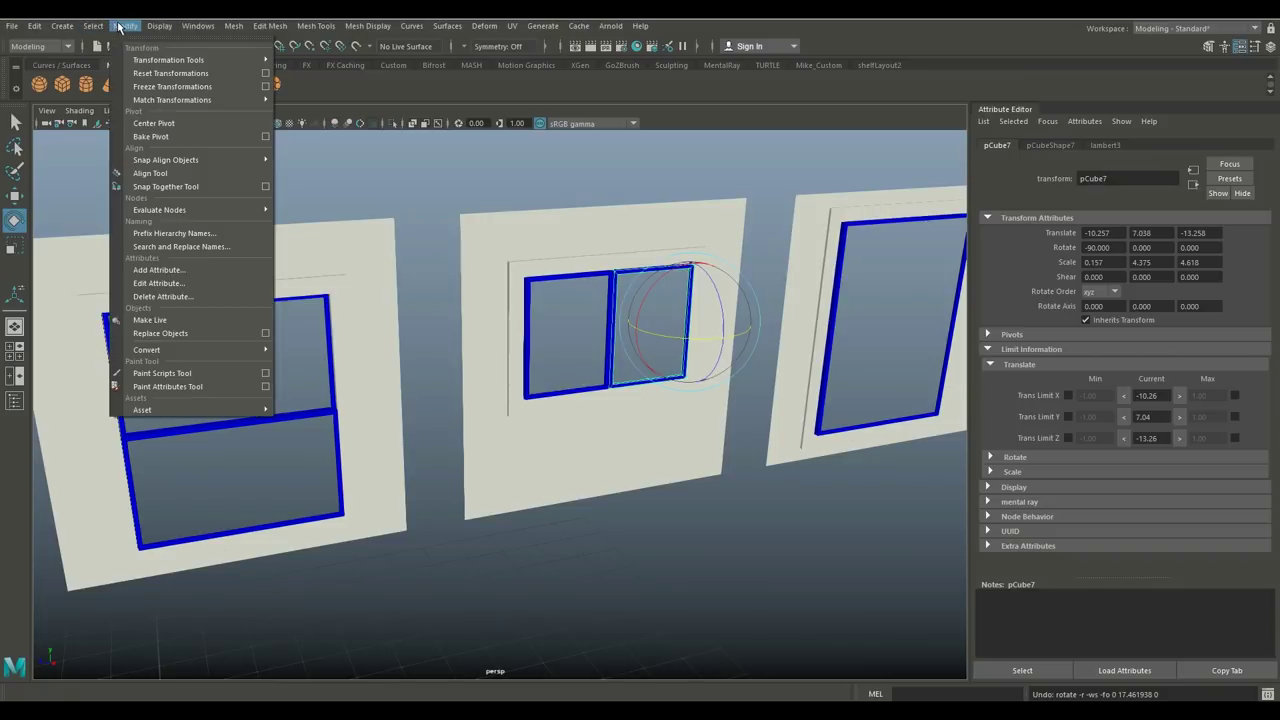
left_click(576, 319)
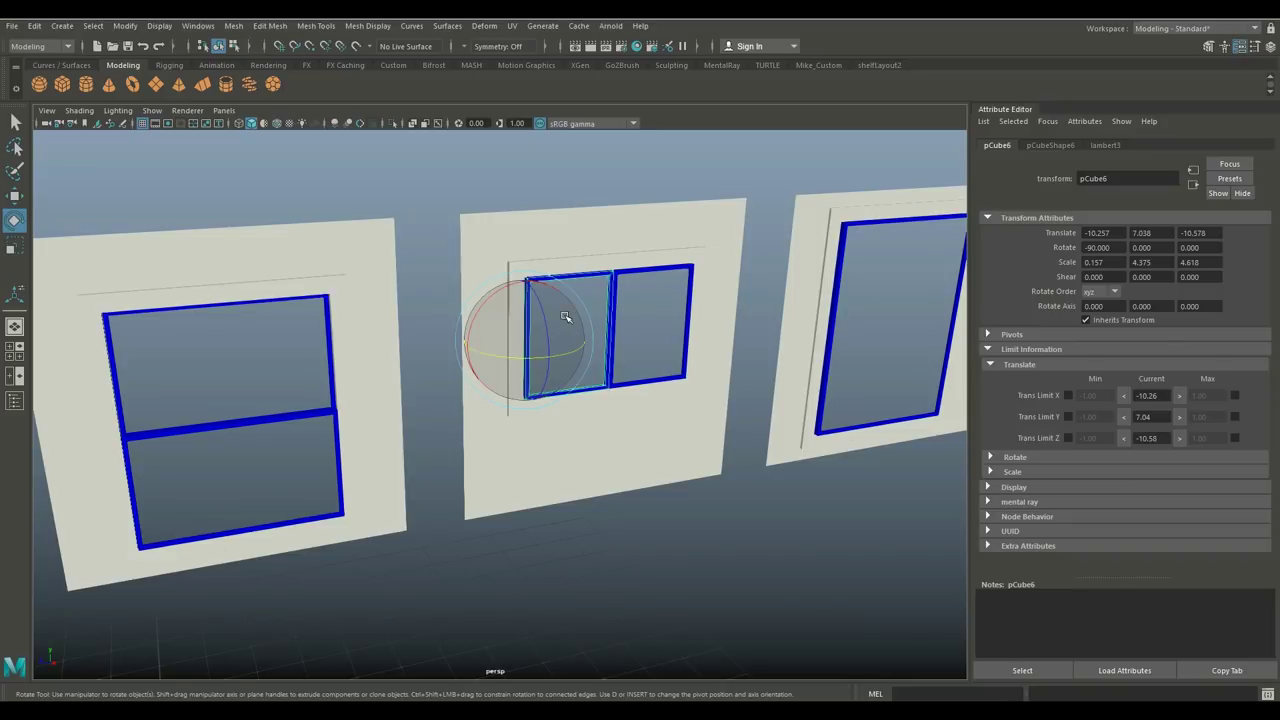
key("ctrl+shift+f")
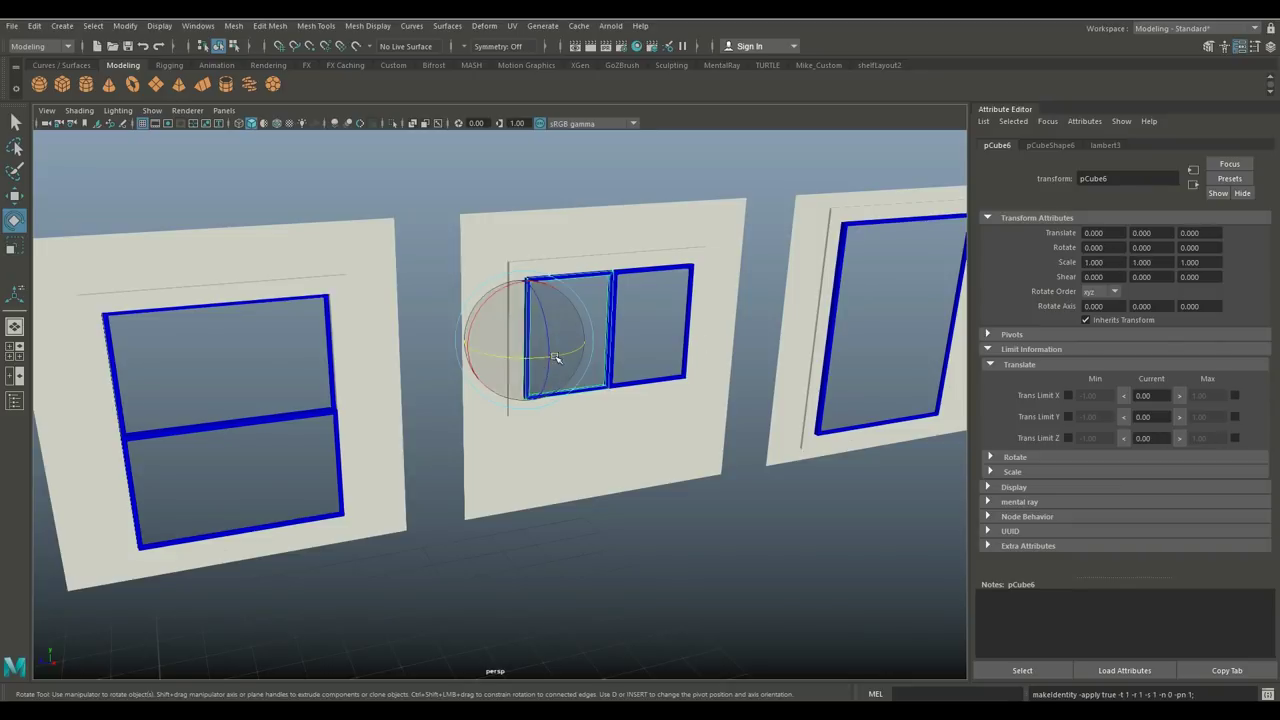
left_click_drag(563, 354, 506, 374)
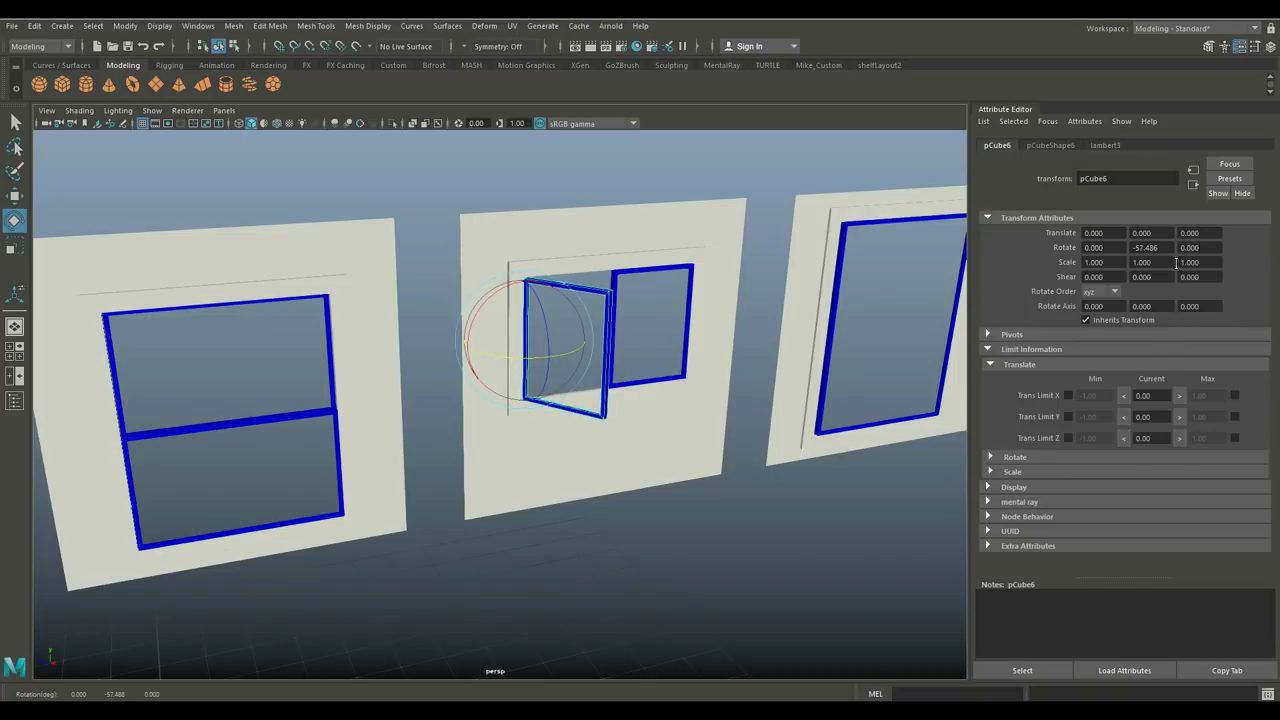
double_click(1158, 248)
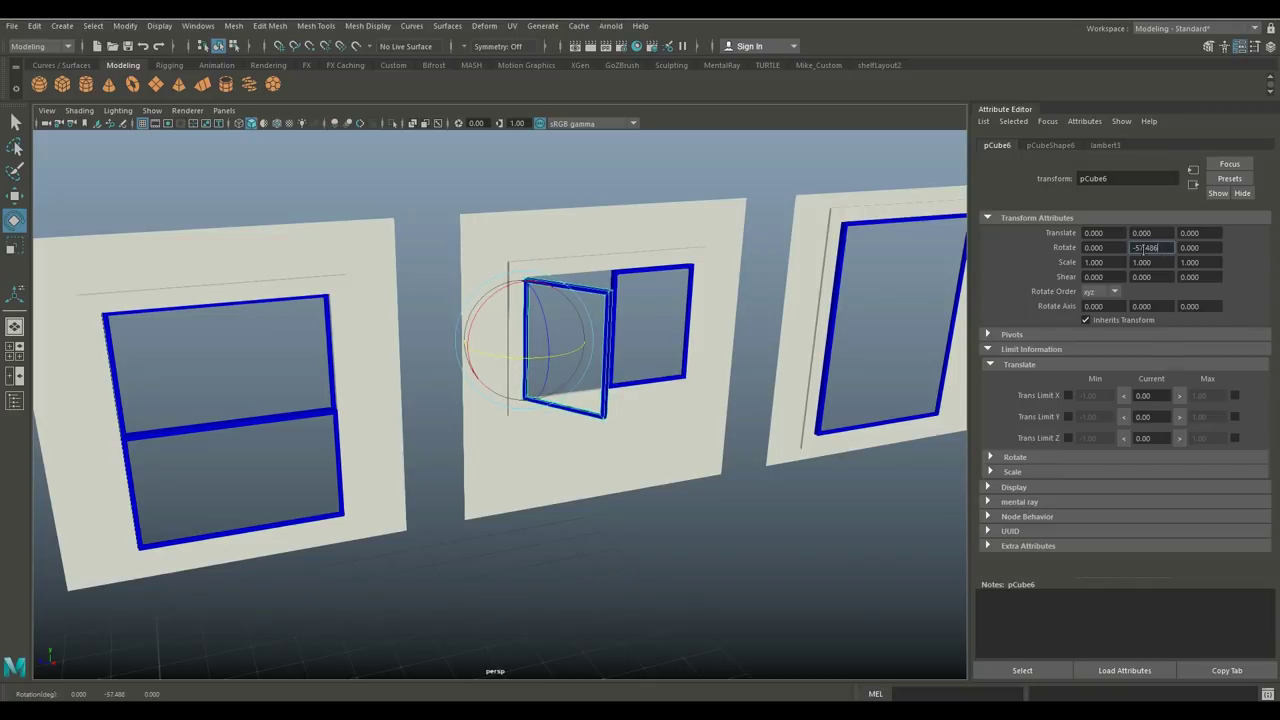
- Swing the middle window's right pane open on its hinge
left_click(682, 354)
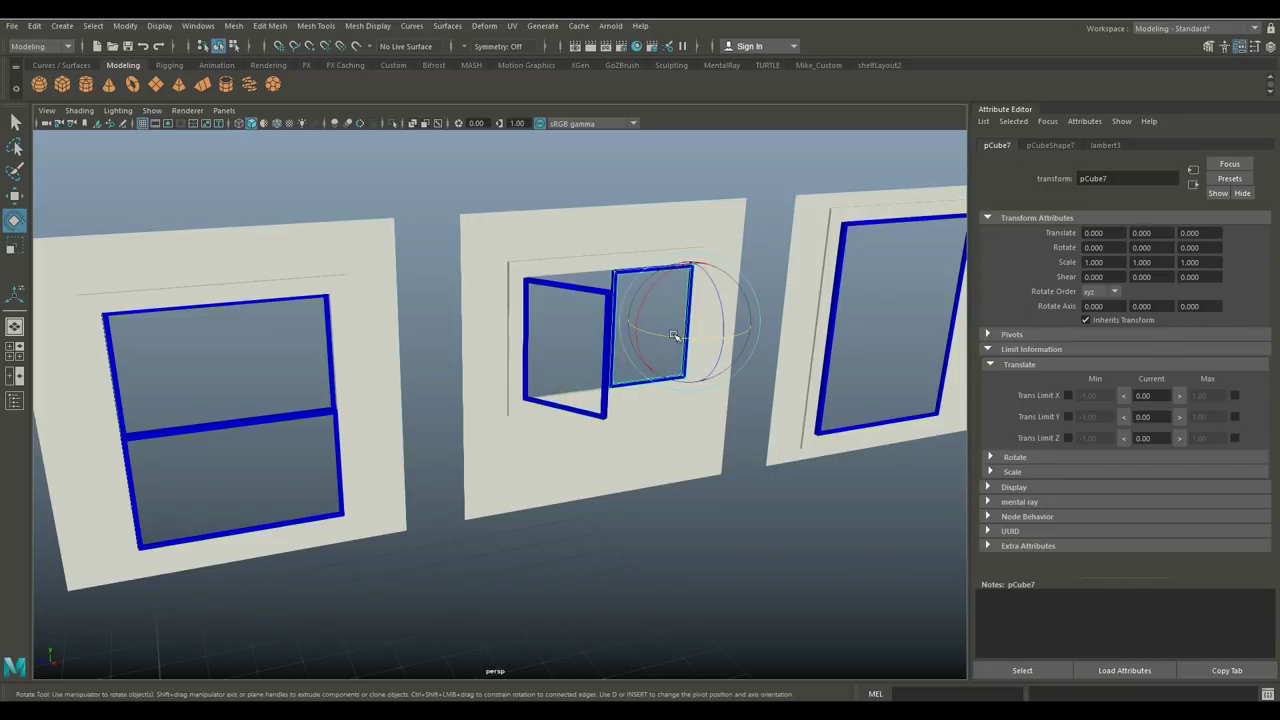
left_click_drag(675, 337, 1108, 338)
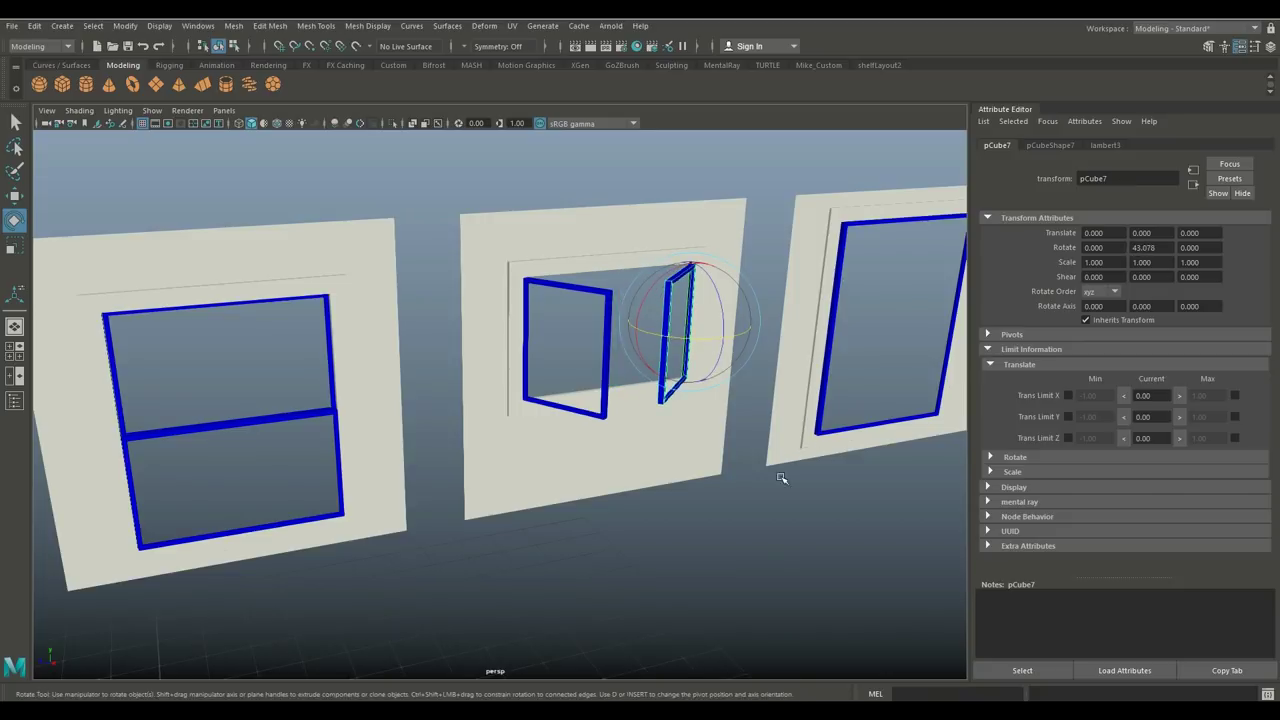
right_click_drag(777, 477, 723, 506, "alt")
middle_click_drag(723, 506, 523, 517, "alt")
right_click_drag(523, 517, 673, 525, "alt")
left_click_drag(673, 525, 811, 491, "alt")
- Tilt the fourth window's pane pCube8 open to 43.954° about Z
left_click(875, 404)
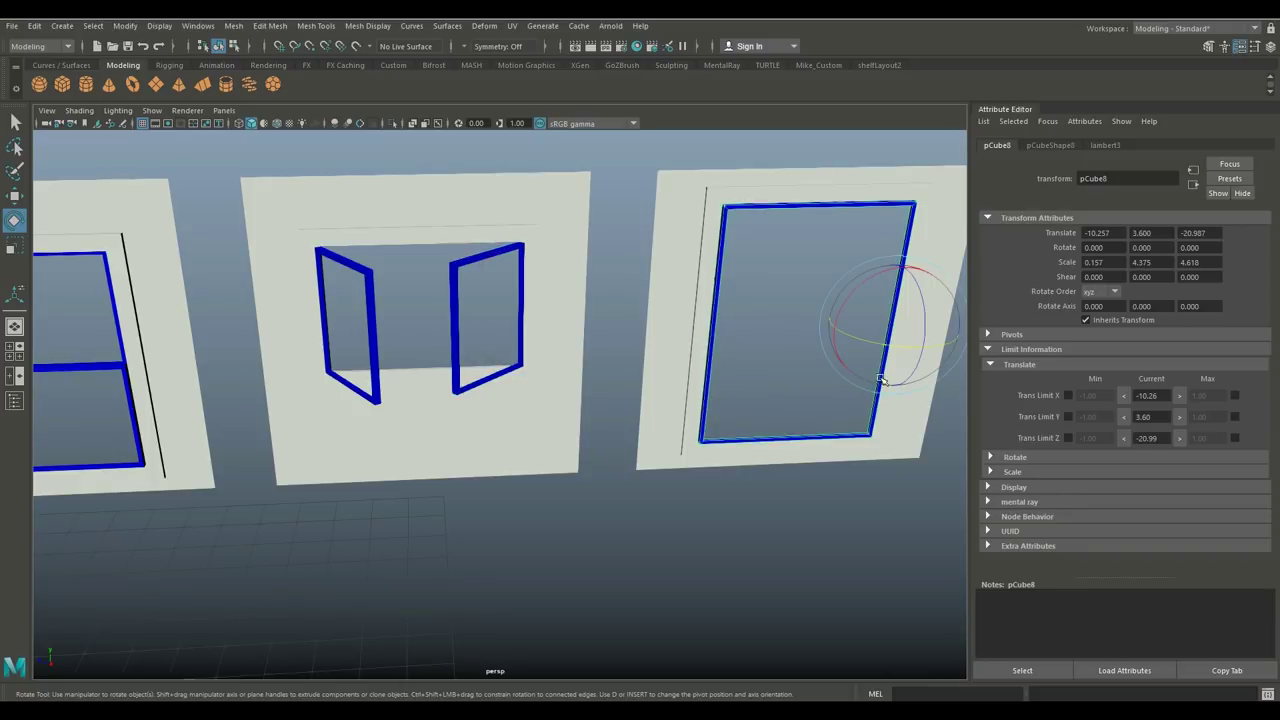
left_click_drag(924, 322, 934, 289)
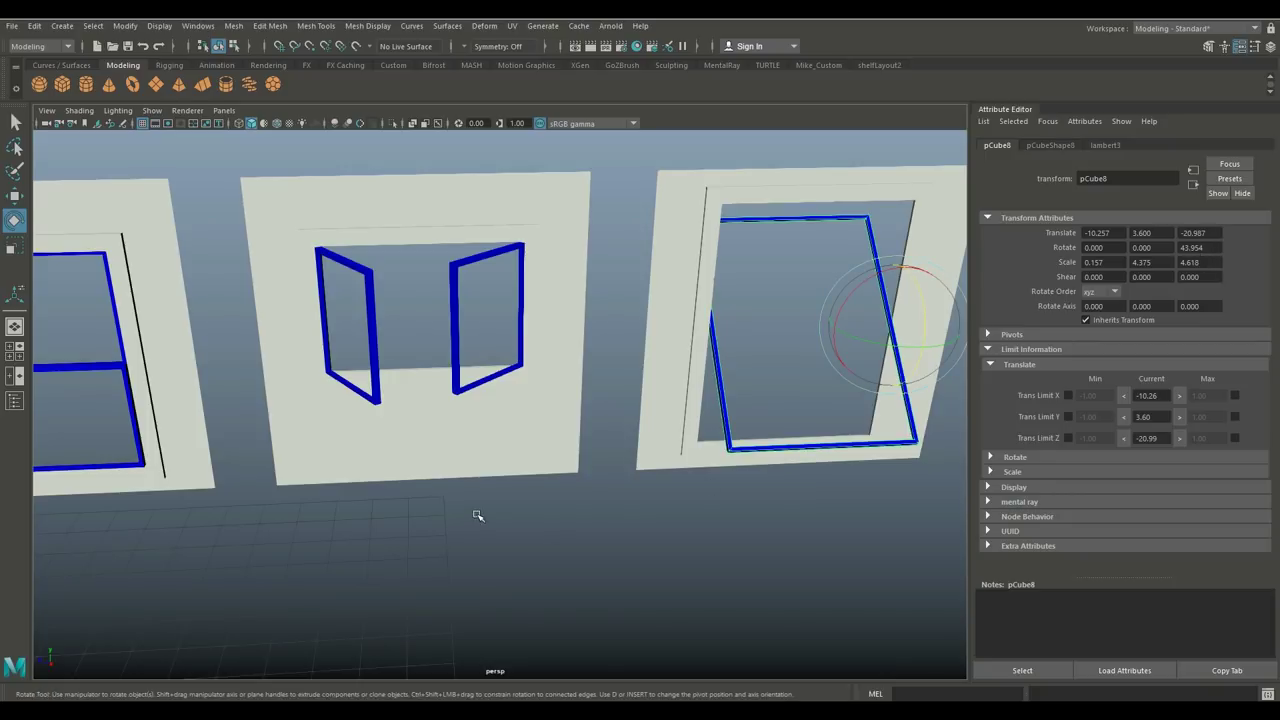
scroll(470, 514, "down", 6)
left_click_drag(452, 551, 646, 486, "alt")
scroll(772, 465, "up", 4)
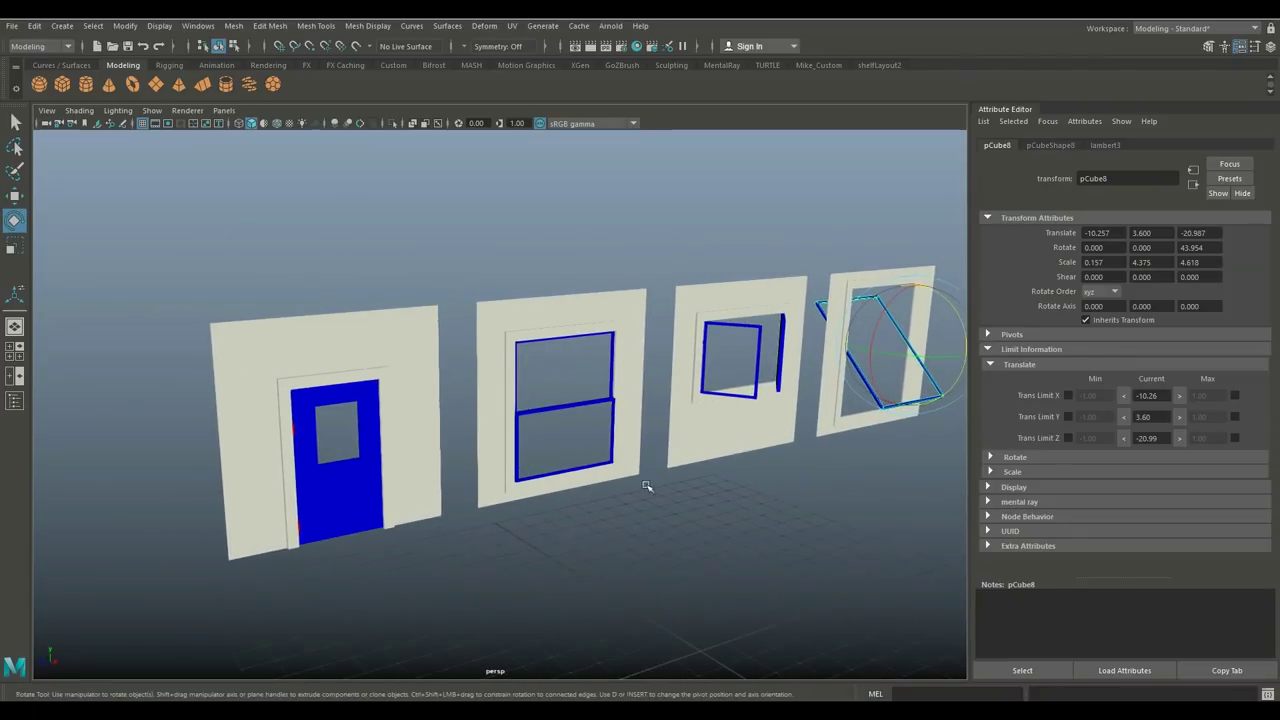
scroll(597, 446, "up", 4)
left_click(572, 414)
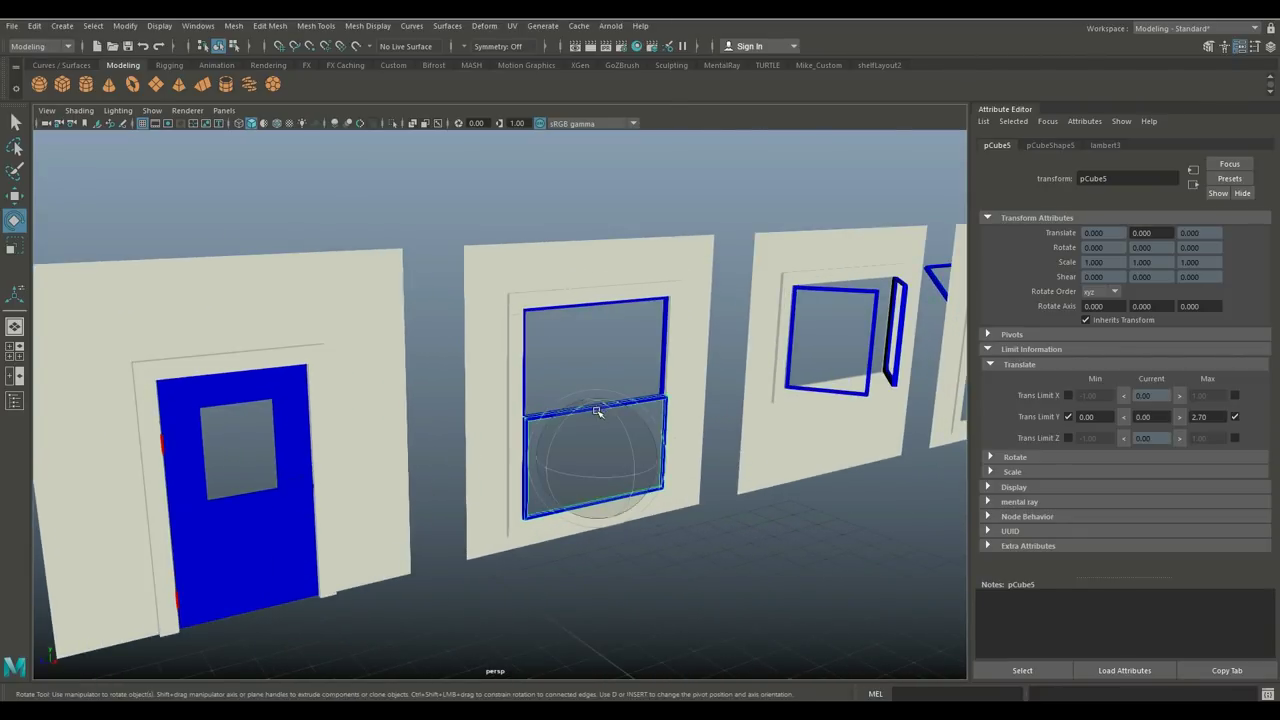
scroll(632, 408, "down", 4)
key("w")
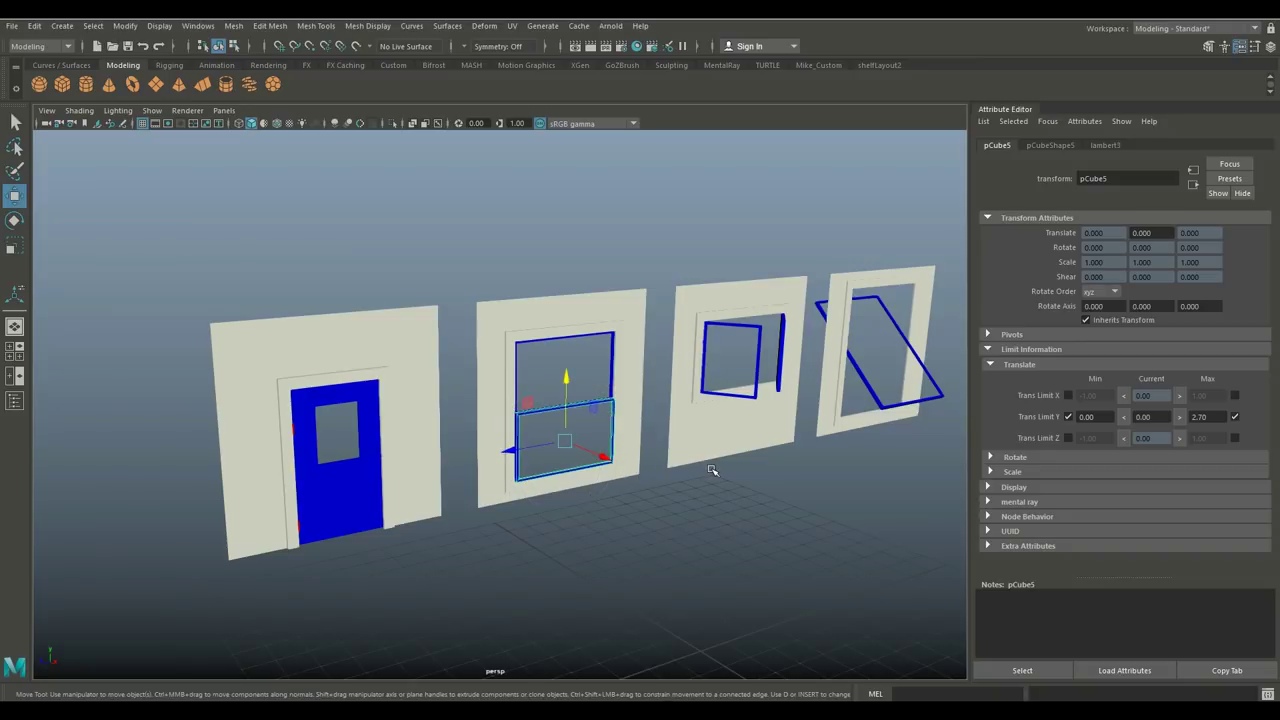
middle_click_drag(714, 463, 651, 449, "alt")
left_click_drag(651, 449, 613, 531, "alt")
middle_click_drag(613, 531, 644, 513, "alt")
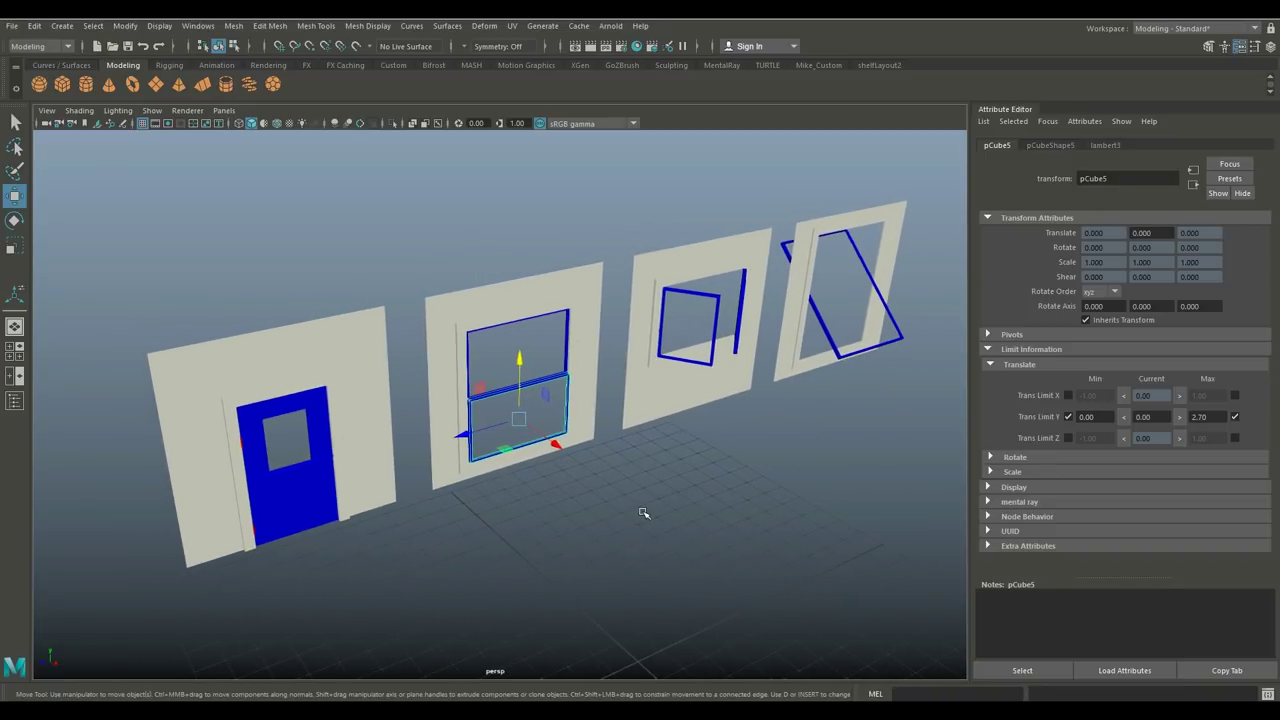